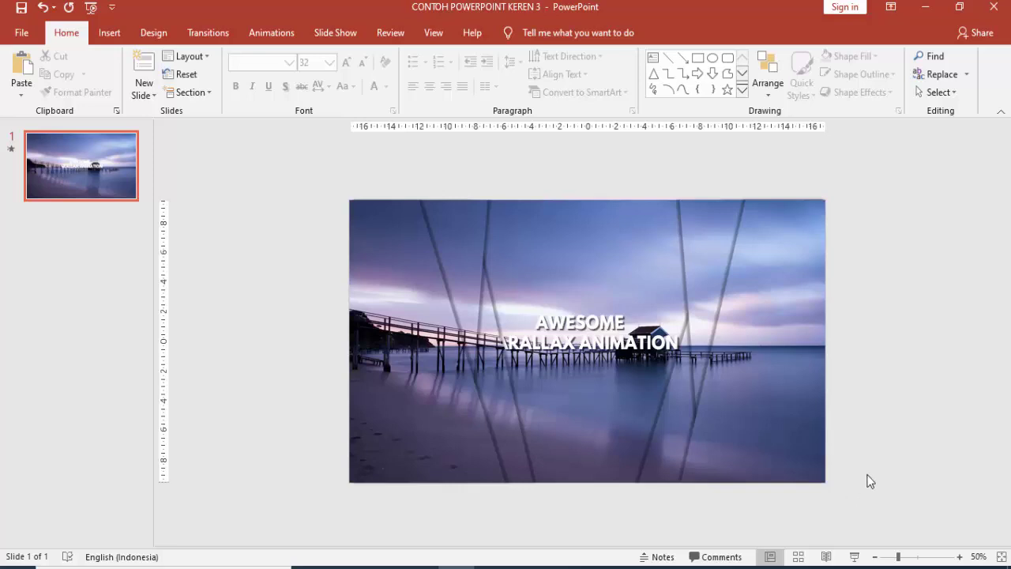
# Play the finished parallax beach slide as a full-screen slide show preview.
pyautogui.click(114, 184)
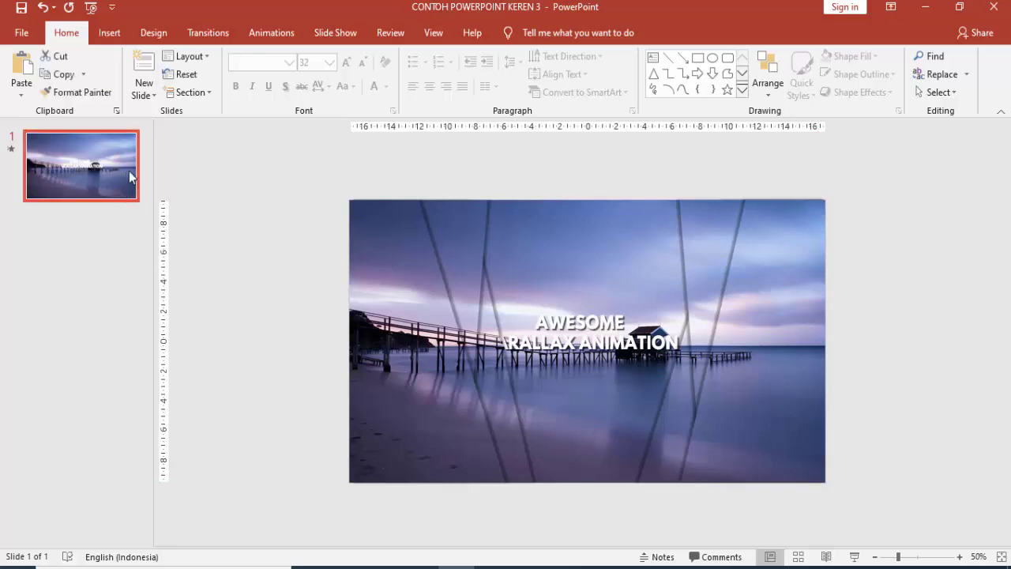
pyautogui.click(856, 558)
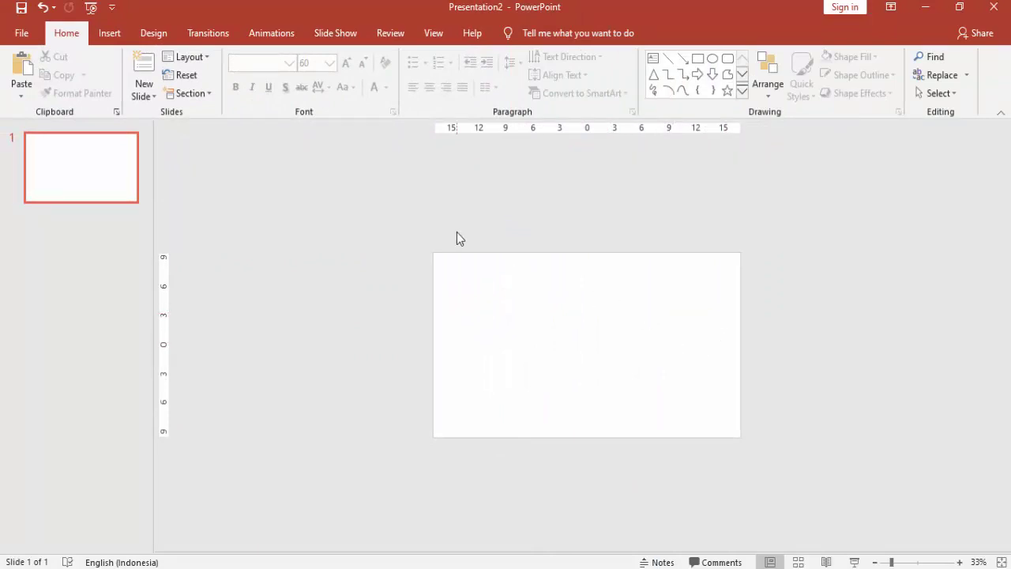
# Draw a tall blue rectangle over the slide's left edge.
pyautogui.click(115, 35)
pyautogui.click(235, 79)
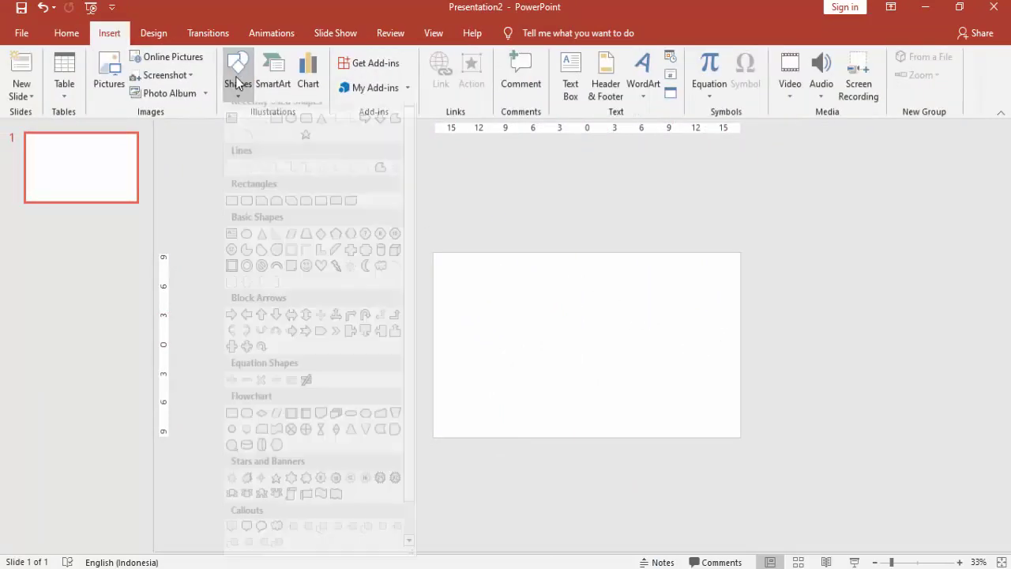
pyautogui.click(275, 130)
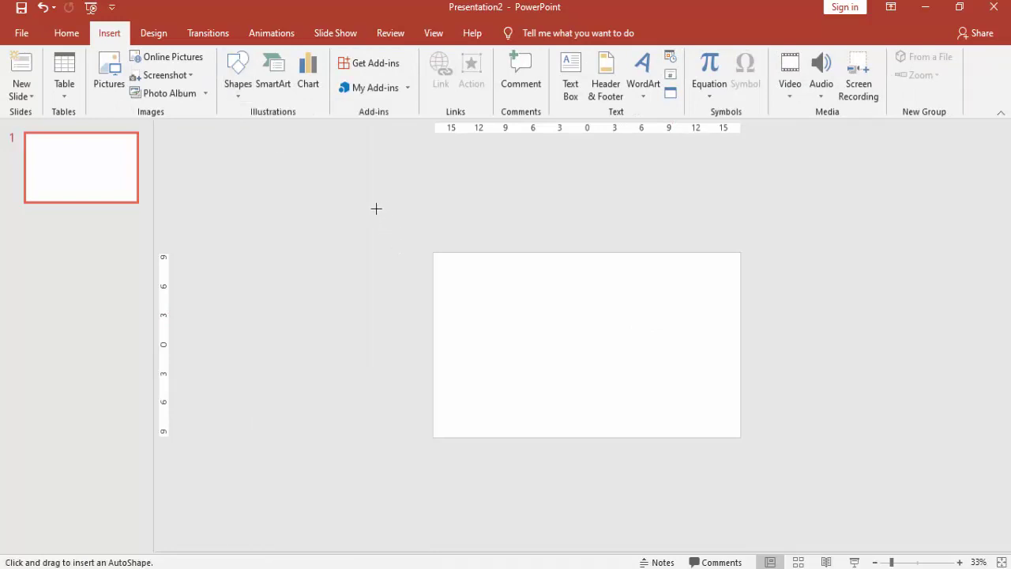
pyautogui.moveTo(376, 209); pyautogui.dragTo(501, 492)
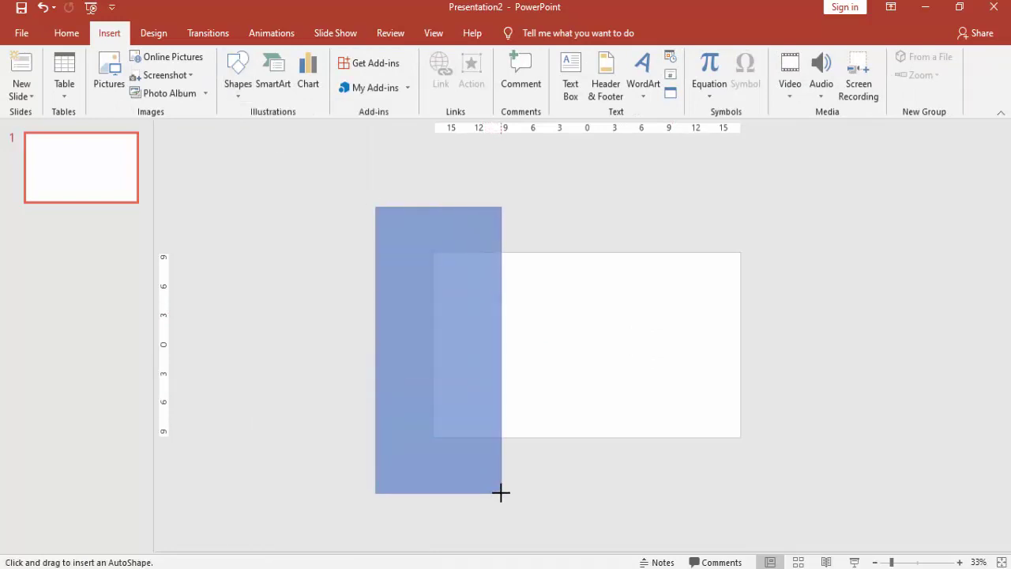
pyautogui.moveTo(501, 492); pyautogui.dragTo(509, 489)
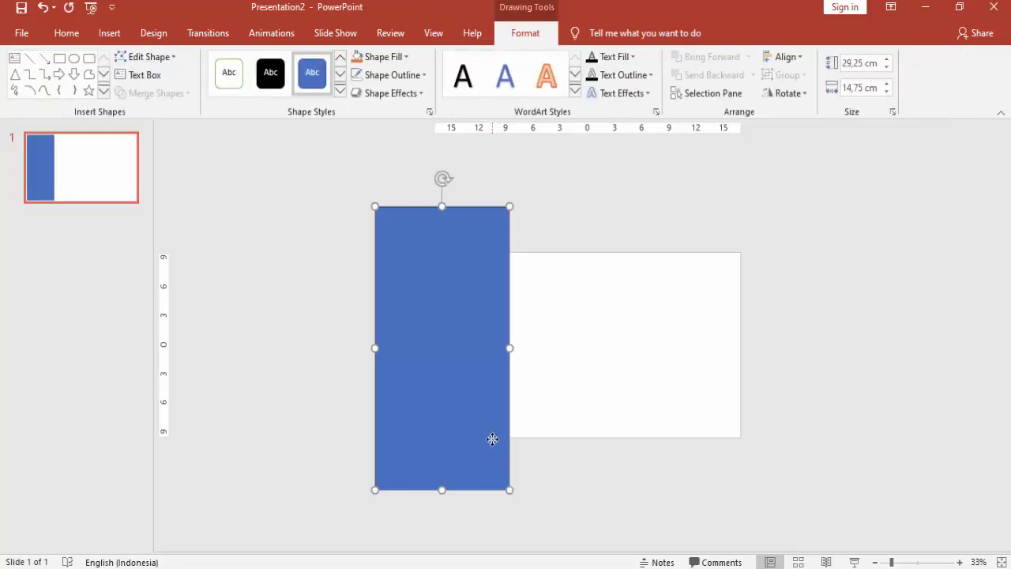
pyautogui.rightClick(493, 440)
pyautogui.click(463, 422)
# Set the rectangle's fill transparency to 48% in Format Shape.
pyautogui.rightClick(478, 365)
pyautogui.click(535, 330)
pyautogui.click(824, 248)
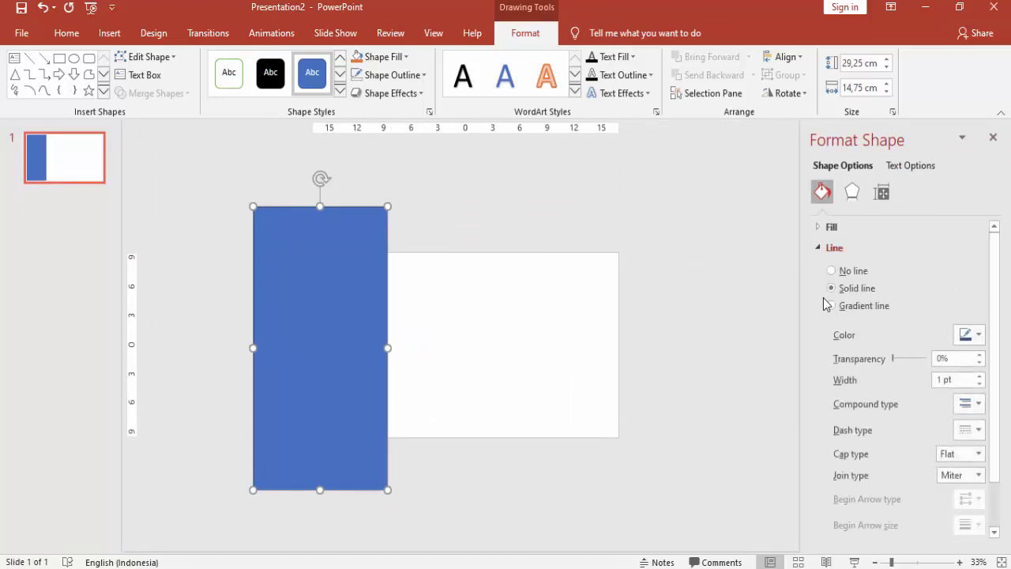
pyautogui.click(822, 247)
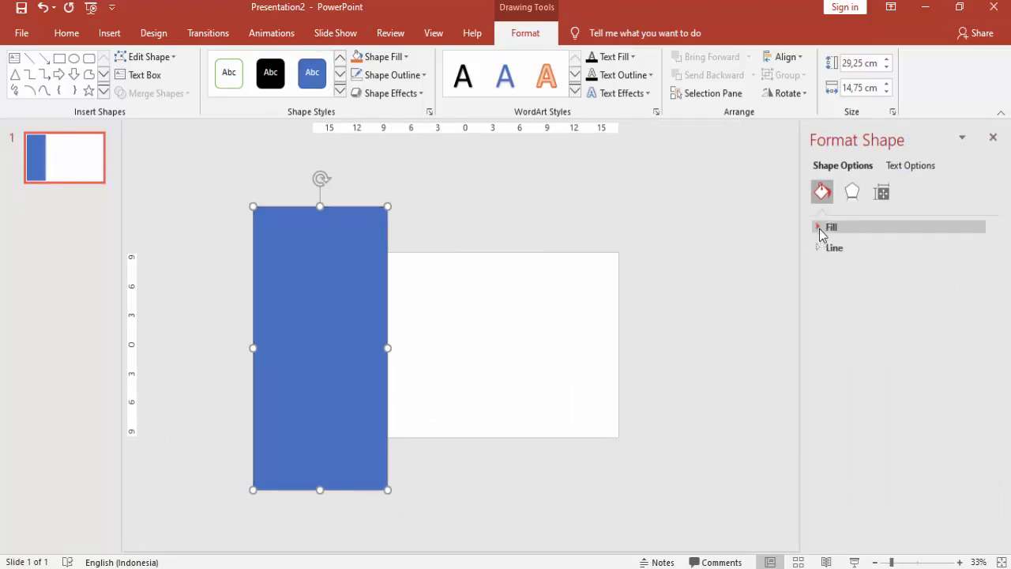
pyautogui.click(822, 227)
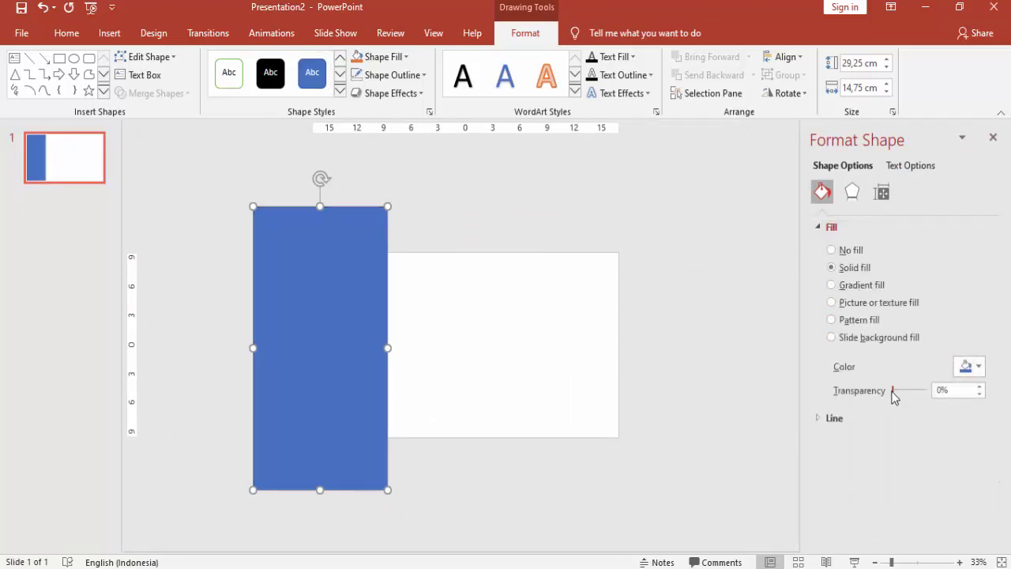
pyautogui.moveTo(894, 391); pyautogui.dragTo(909, 390)
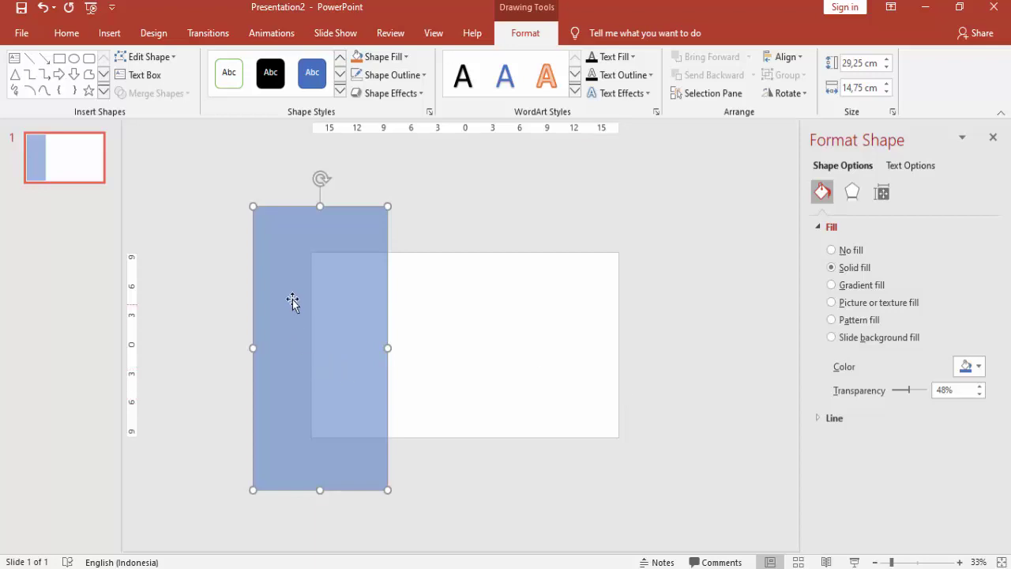
# Widen the rectangle to 18.11 cm, tilt it about 15°, and duplicate it.
pyautogui.moveTo(253, 349); pyautogui.dragTo(222, 347)
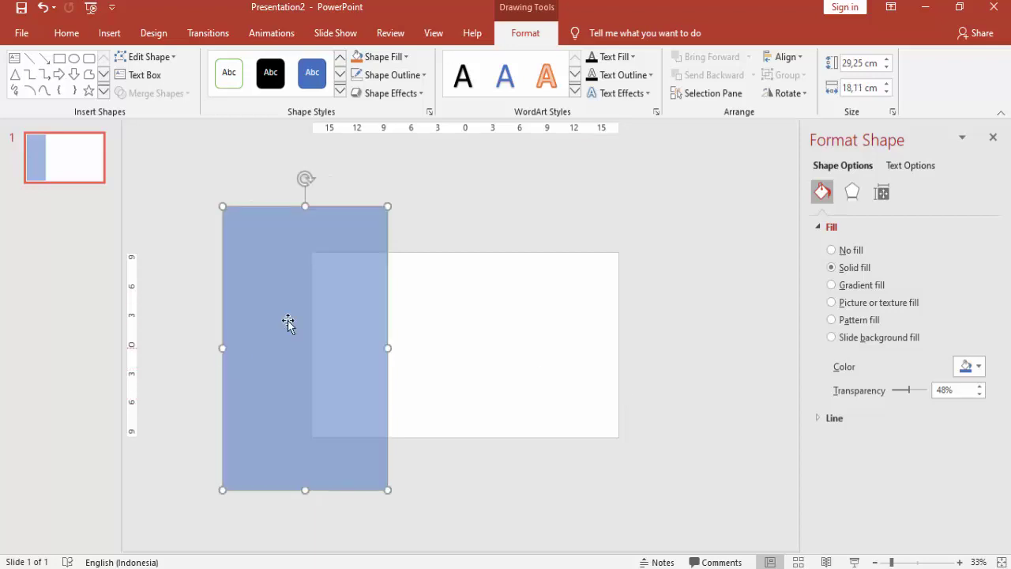
pyautogui.moveTo(304, 180); pyautogui.dragTo(268, 180)
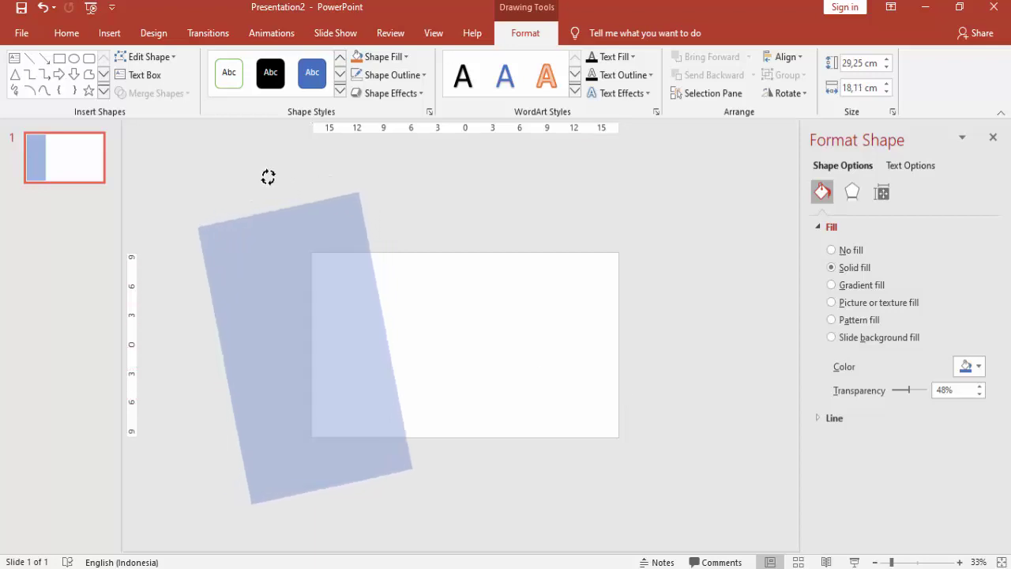
pyautogui.moveTo(320, 300)
pyautogui.mouseDown()
pyautogui.moveTo(361, 300)
pyautogui.moveTo(345, 309)
pyautogui.moveTo(320, 299)
pyautogui.mouseUp()
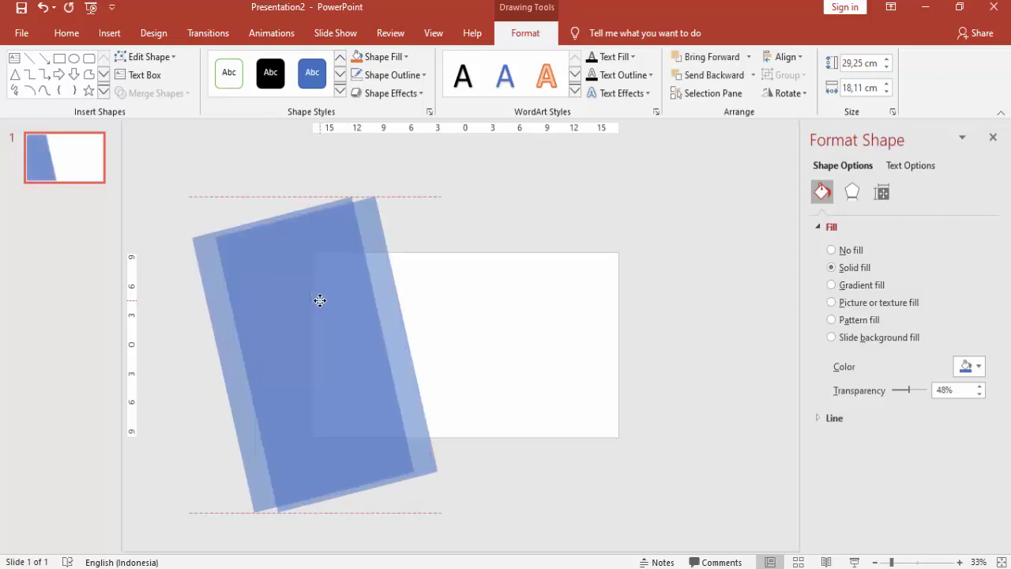
# Recolour the copy yellow, then tilt and reposition it up and right.
pyautogui.click(970, 368)
pyautogui.click(925, 491)
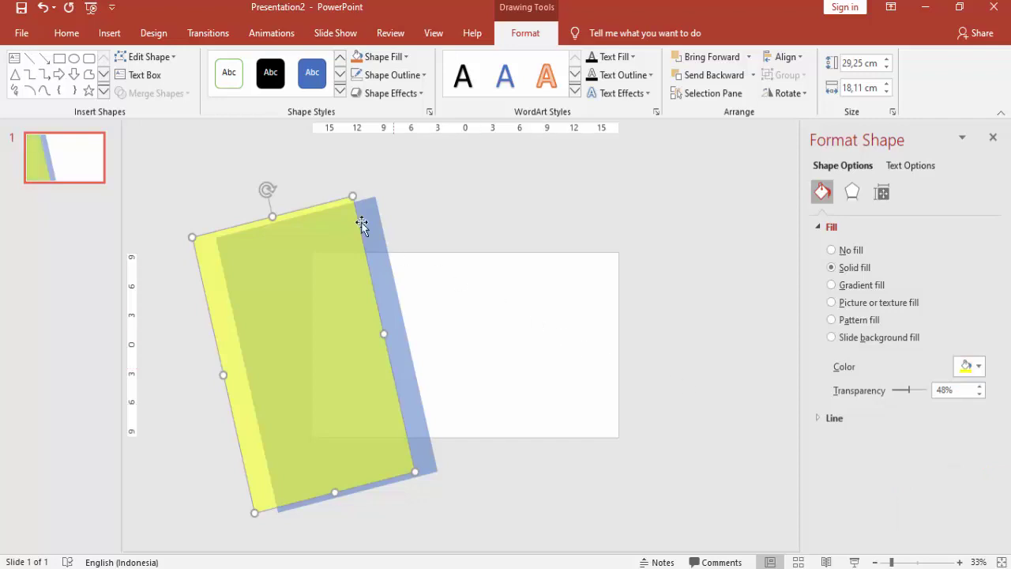
pyautogui.moveTo(266, 188); pyautogui.dragTo(350, 193)
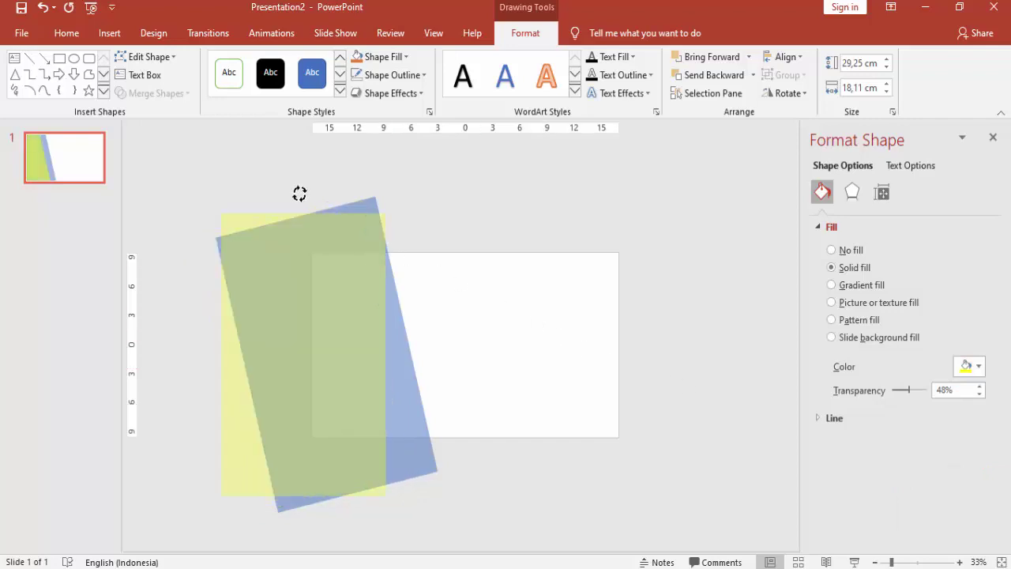
pyautogui.moveTo(345, 267); pyautogui.dragTo(358, 258)
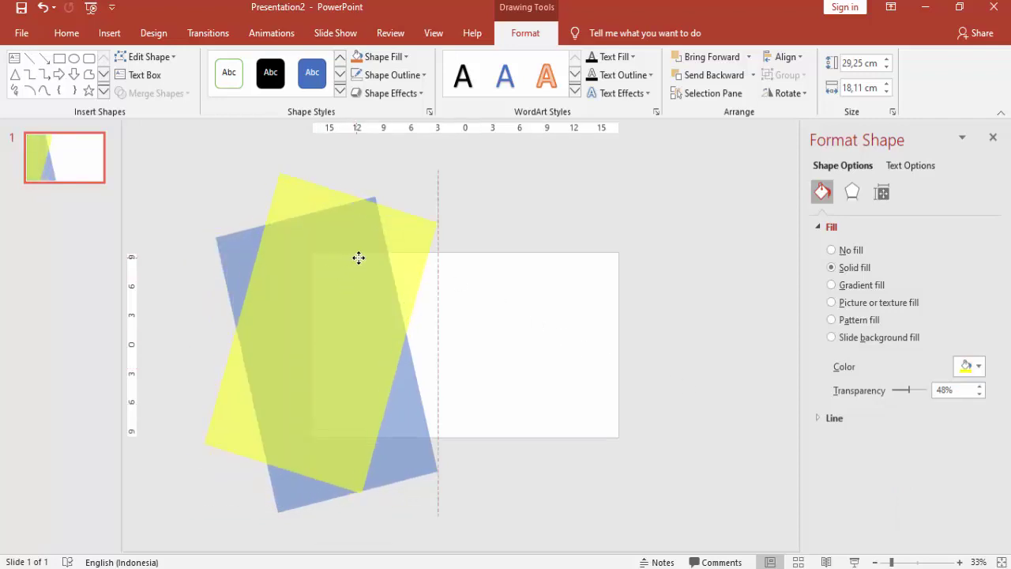
pyautogui.moveTo(366, 171); pyautogui.dragTo(348, 166)
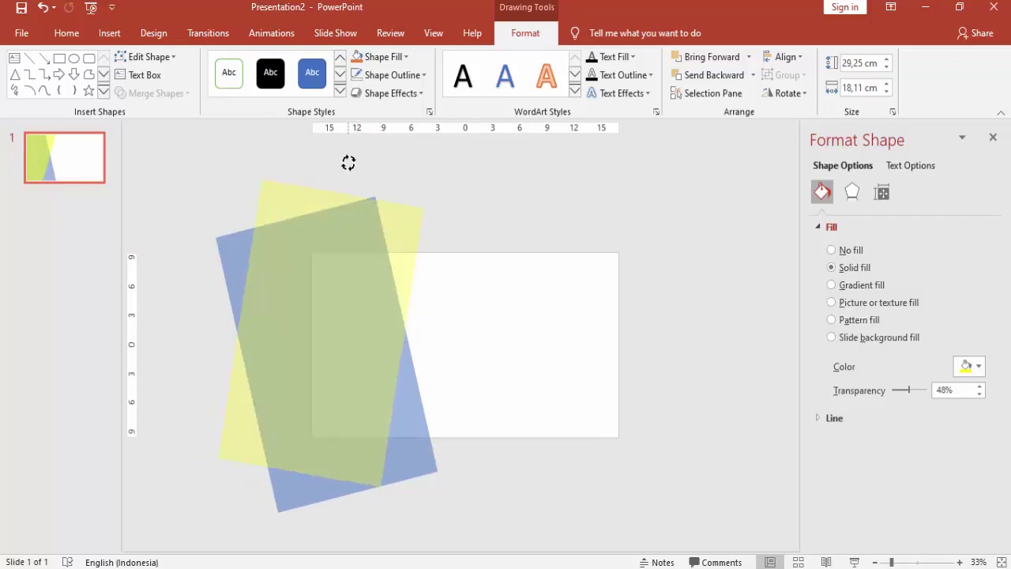
pyautogui.moveTo(363, 293); pyautogui.dragTo(376, 299)
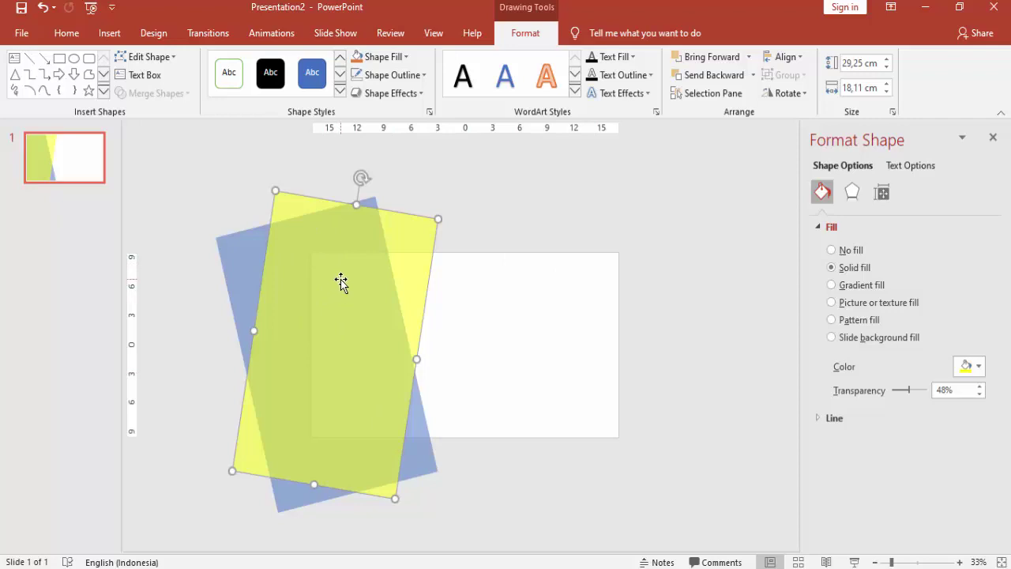
# Duplicate the yellow rectangle, recolour the new copy red, and position it.
pyautogui.keyDown('ctrl'); pyautogui.moveTo(322, 301); pyautogui.dragTo(331, 292); pyautogui.keyUp('ctrl')
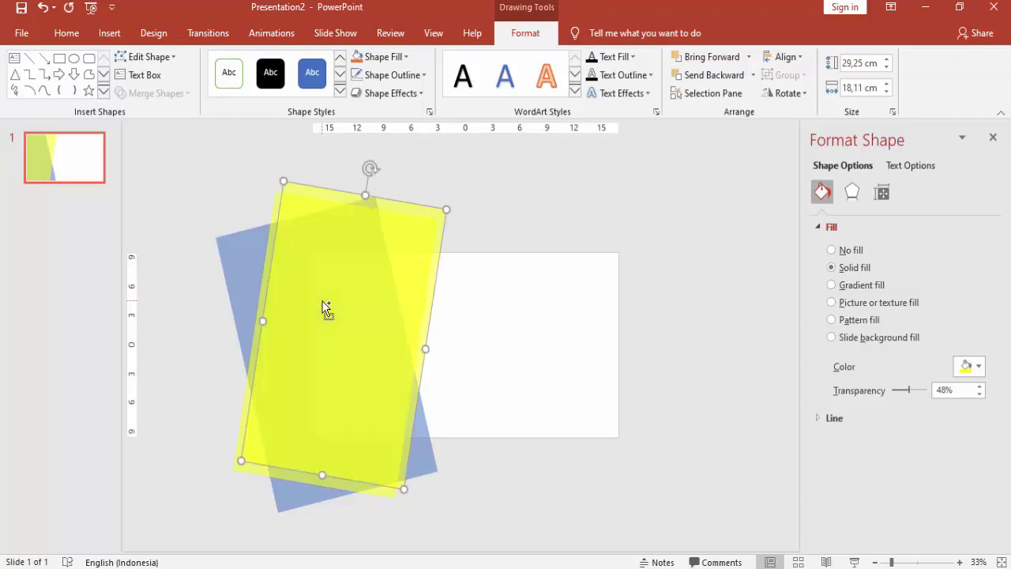
pyautogui.click(968, 367)
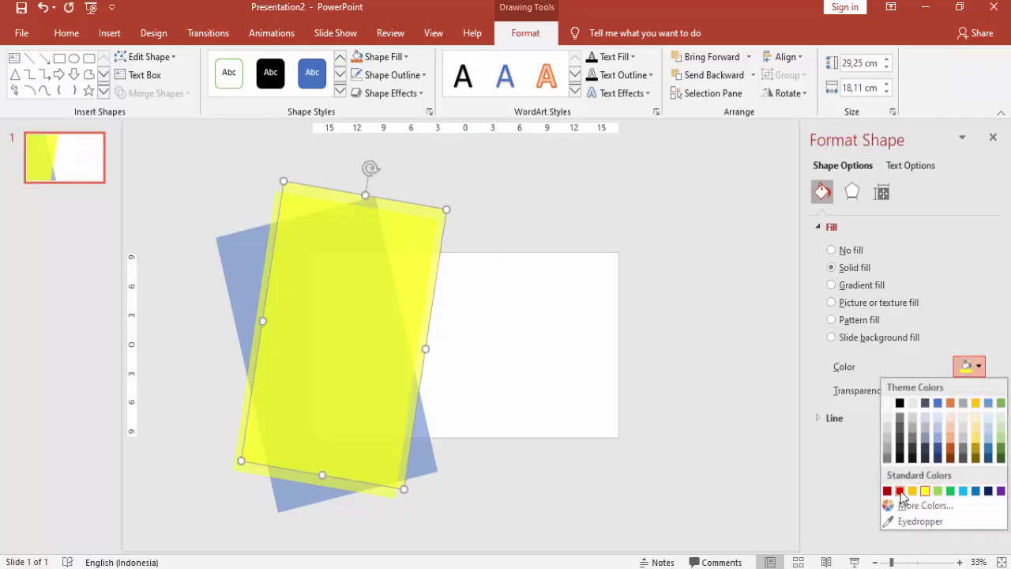
pyautogui.click(900, 491)
pyautogui.moveTo(393, 298)
pyautogui.mouseDown()
pyautogui.moveTo(402, 316)
pyautogui.moveTo(348, 340)
pyautogui.moveTo(358, 339)
pyautogui.mouseUp()
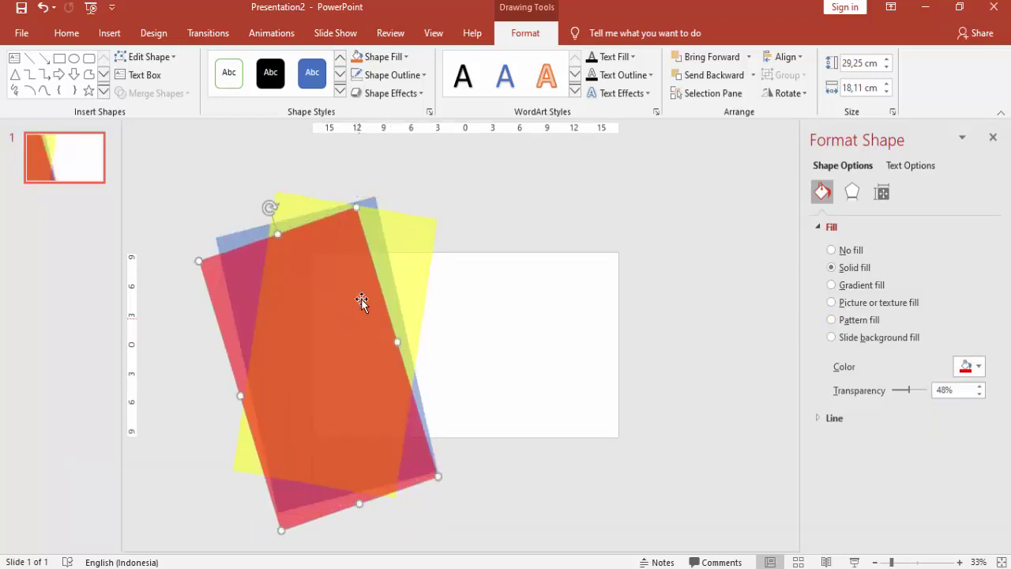
pyautogui.moveTo(324, 294); pyautogui.dragTo(308, 299)
# Reduce the yellow rectangle's tilt and fine-tune the yellow and red positions.
pyautogui.click(409, 284)
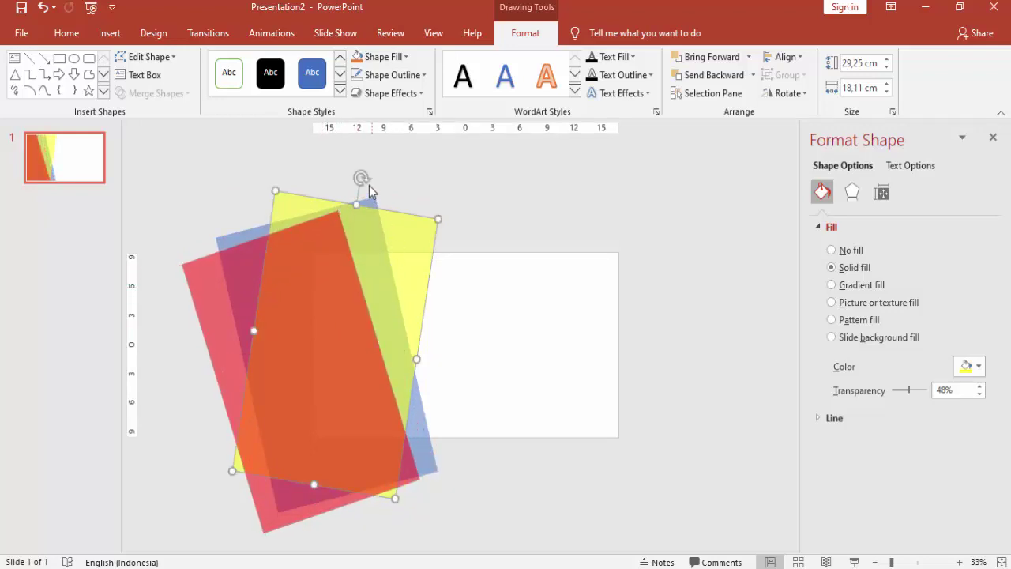
pyautogui.moveTo(361, 180); pyautogui.dragTo(353, 175)
pyautogui.moveTo(386, 268); pyautogui.dragTo(373, 266)
pyautogui.click(301, 303)
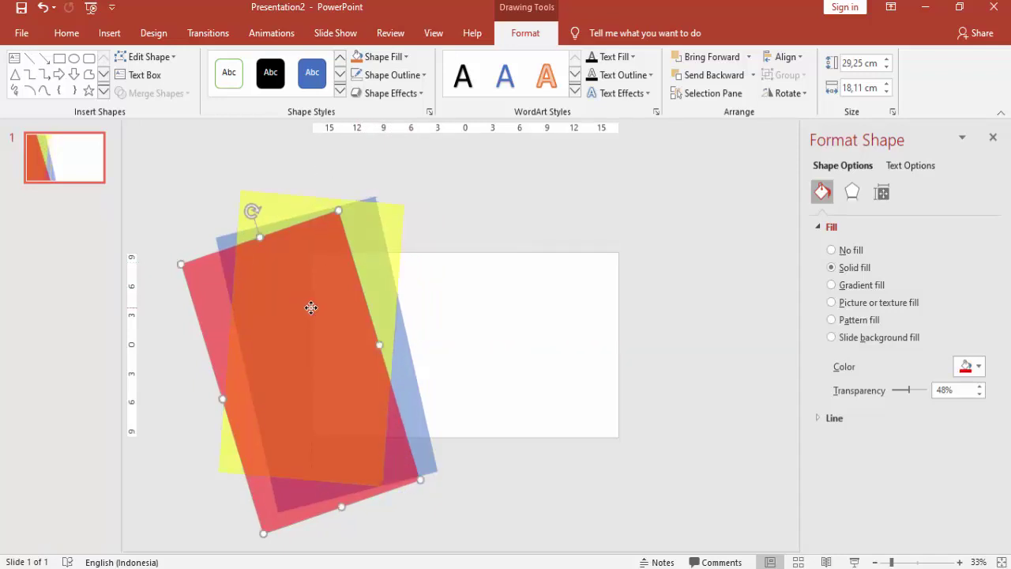
pyautogui.moveTo(311, 308); pyautogui.dragTo(310, 302)
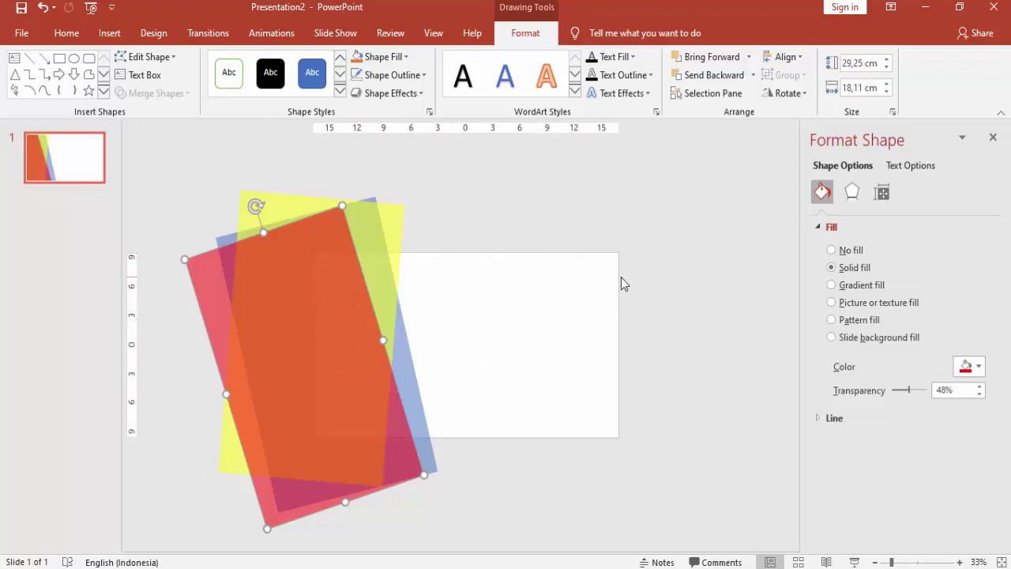
# Copy the three-rectangle fan, flip it horizontally, and move it to the slide's right side.
pyautogui.click(497, 313)
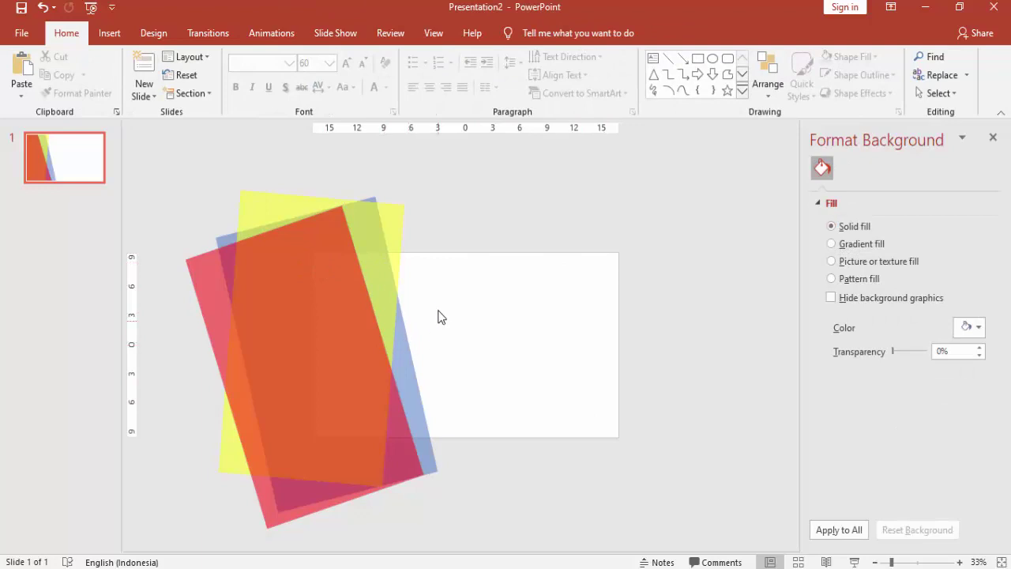
pyautogui.moveTo(150, 147); pyautogui.dragTo(468, 550)
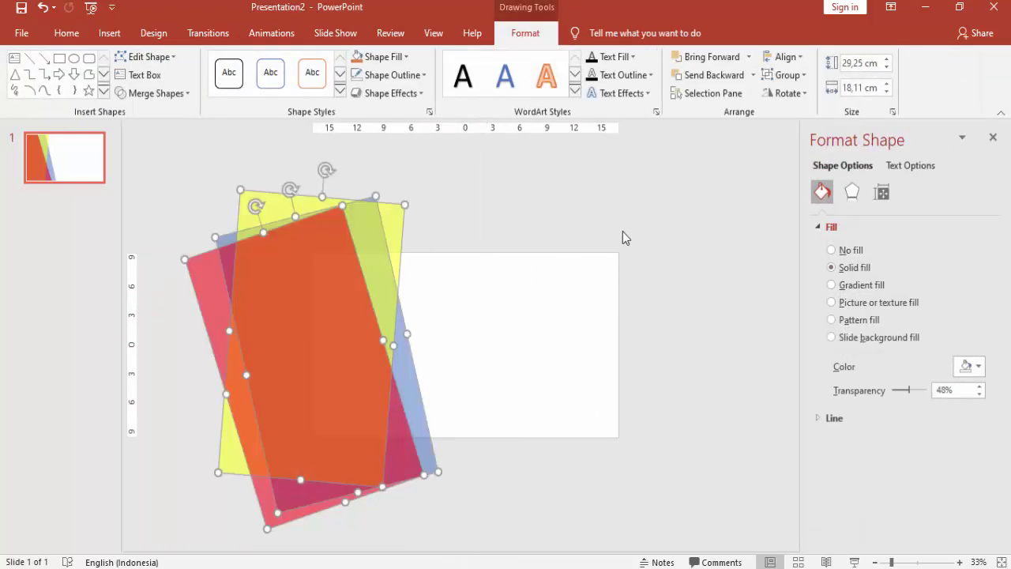
pyautogui.moveTo(424, 293); pyautogui.dragTo(541, 303)
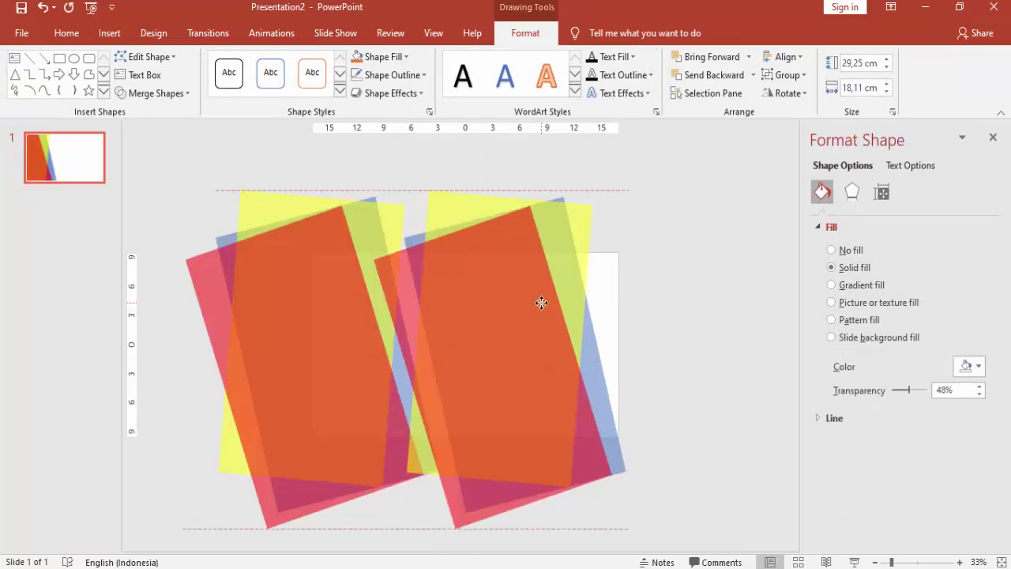
pyautogui.click(787, 94)
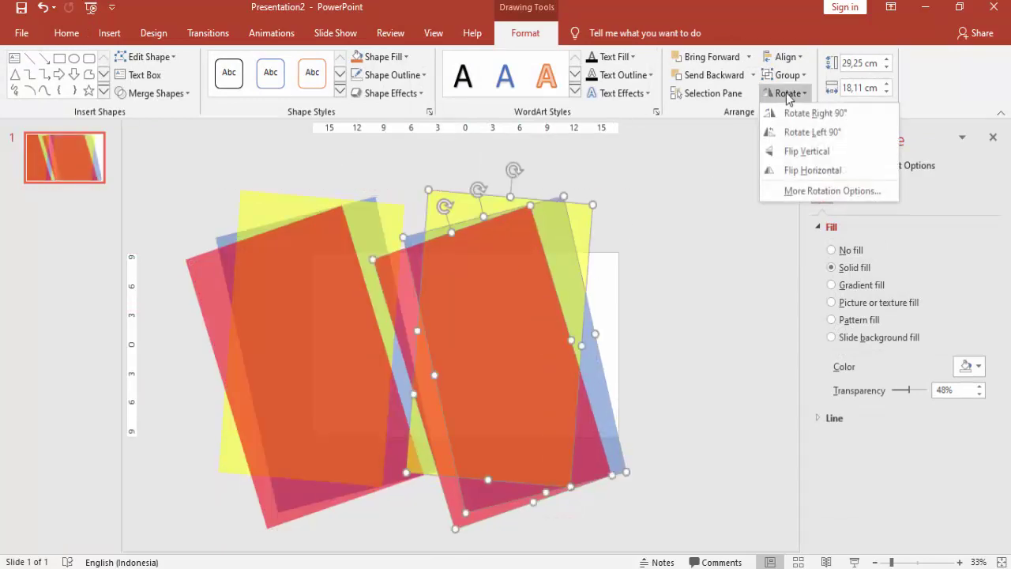
pyautogui.click(768, 170)
pyautogui.moveTo(535, 312); pyautogui.dragTo(616, 303)
pyautogui.click(719, 292)
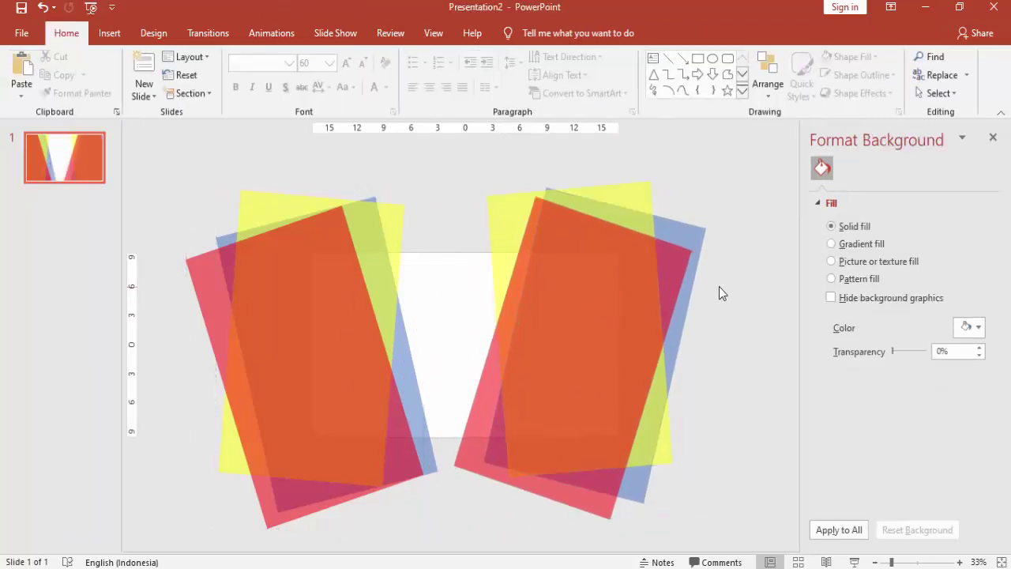
# Draw a slide-sized rectangle with no outline and a semi-transparent black fill.
pyautogui.click(109, 32)
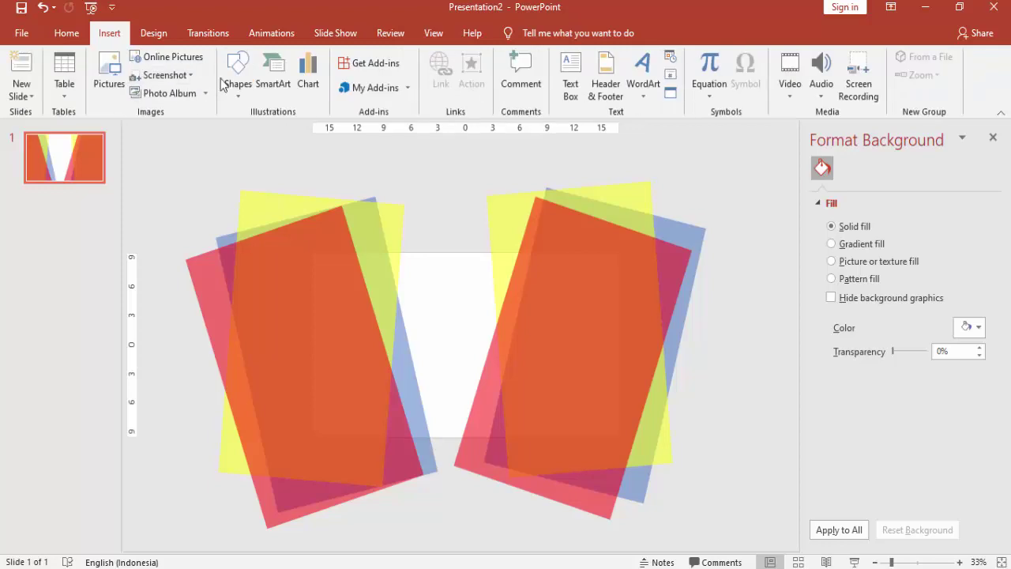
pyautogui.click(236, 75)
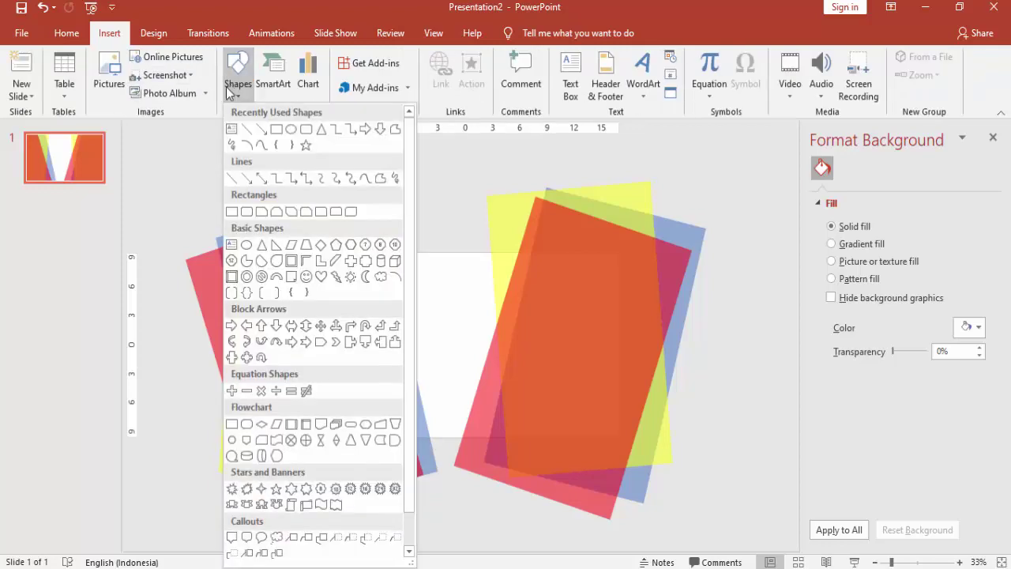
pyautogui.click(276, 129)
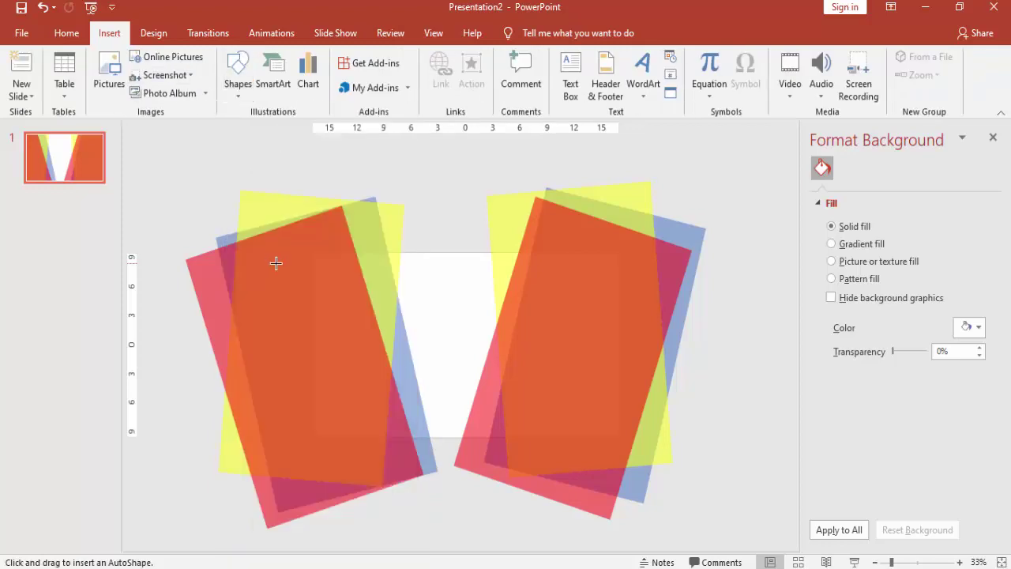
pyautogui.moveTo(310, 253); pyautogui.dragTo(618, 437)
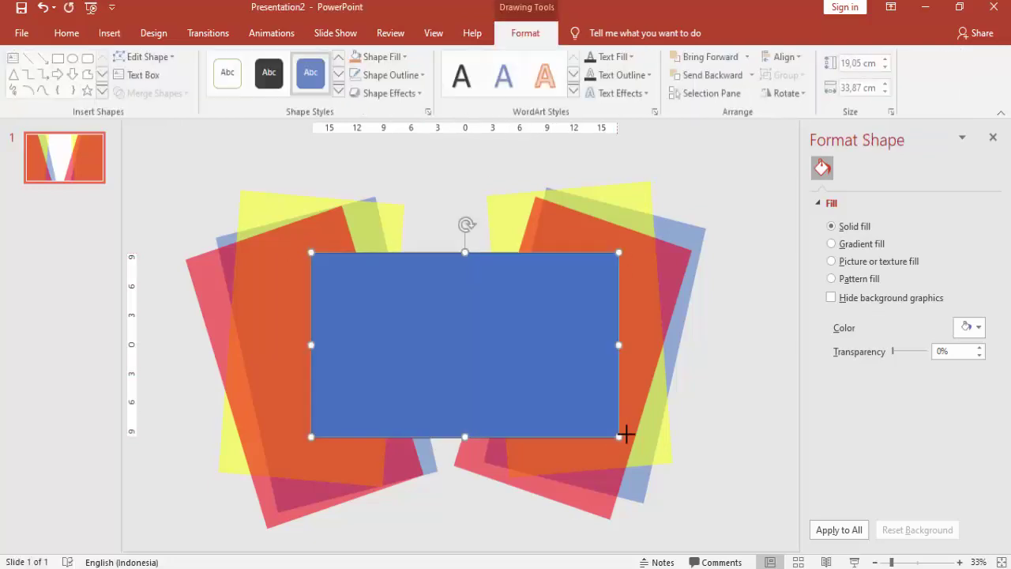
pyautogui.click(818, 419)
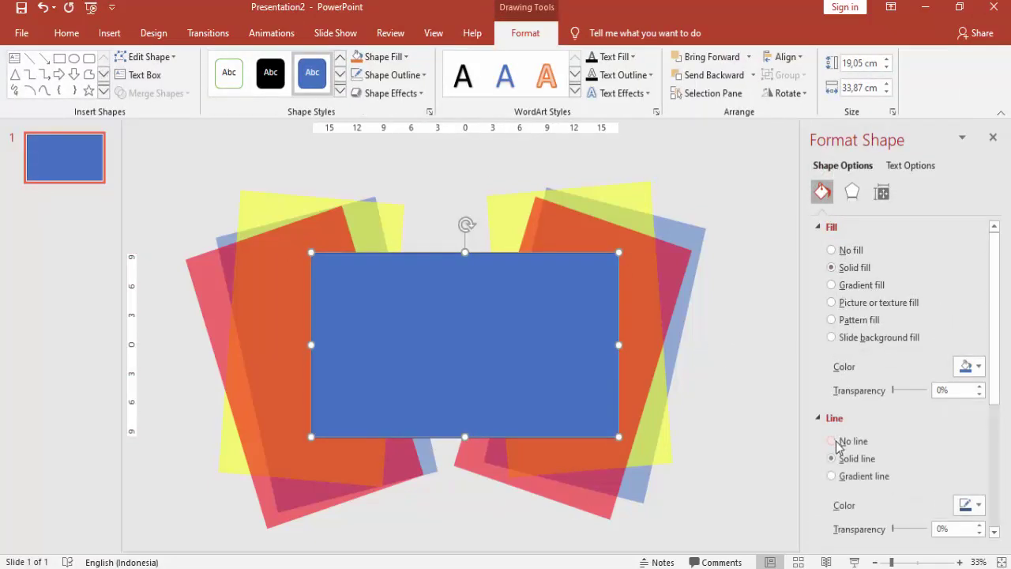
pyautogui.click(832, 378)
pyautogui.click(971, 366)
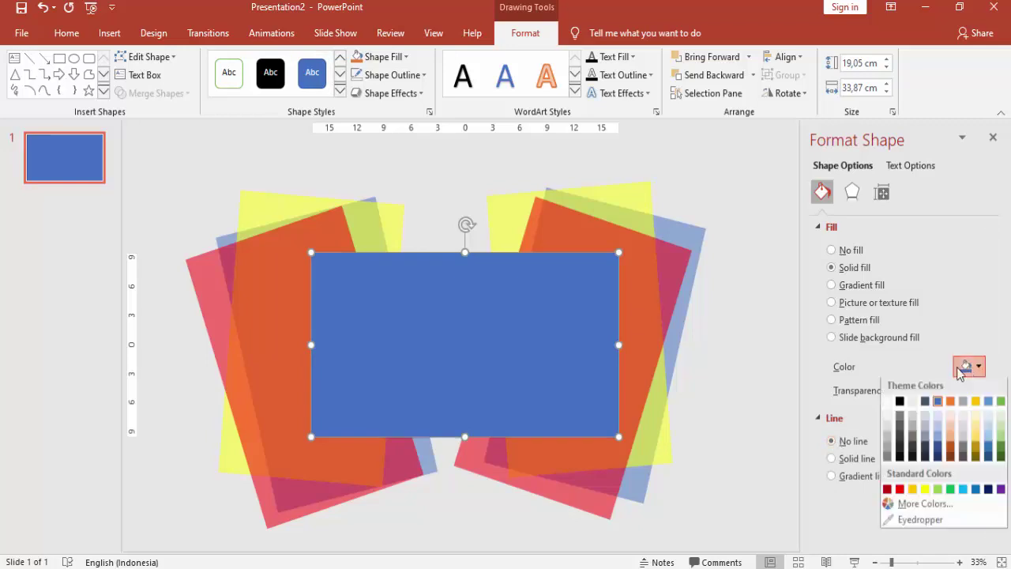
pyautogui.click(900, 403)
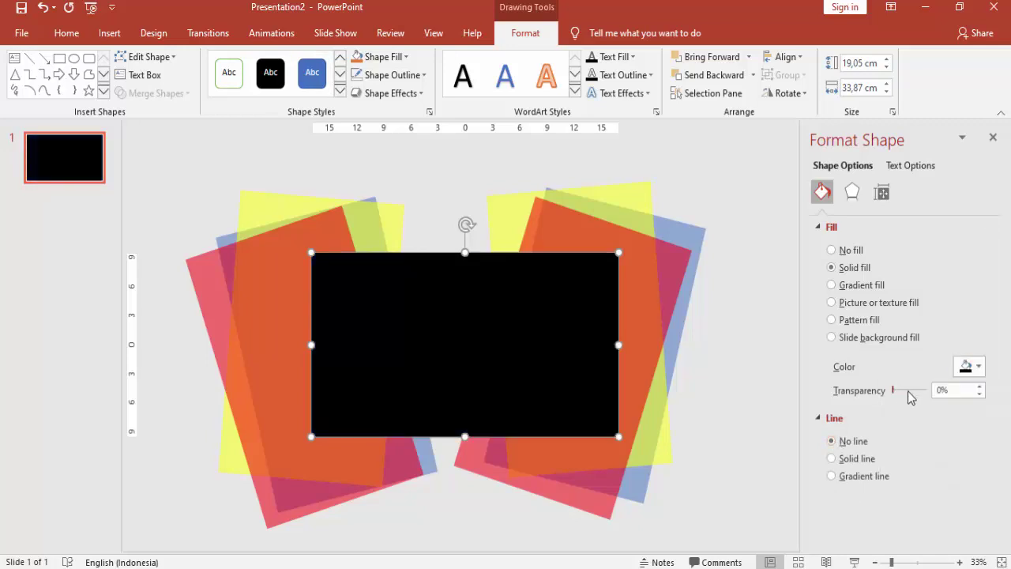
pyautogui.moveTo(893, 390); pyautogui.dragTo(919, 390)
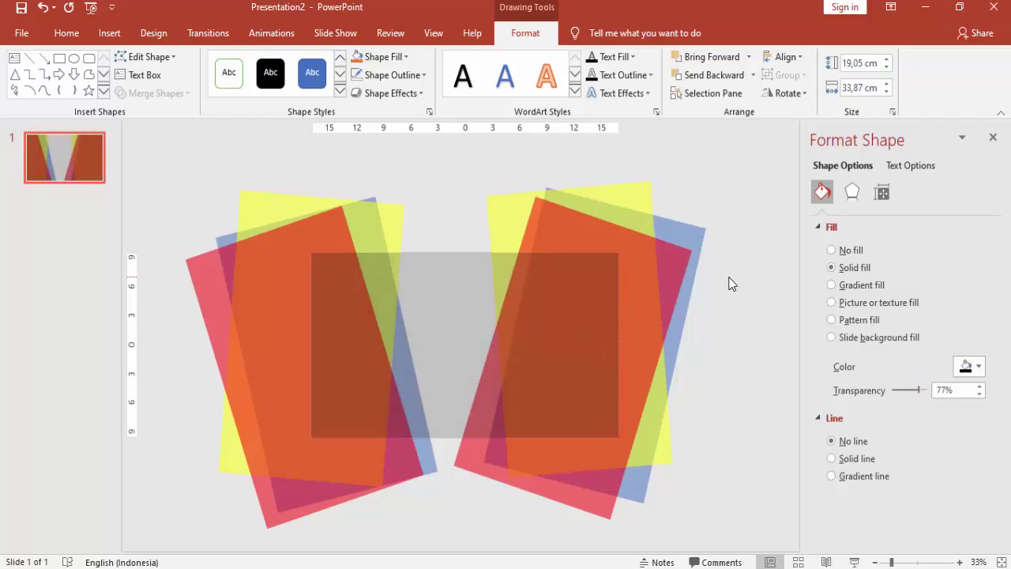
pyautogui.click(732, 284)
# Move the right-hand red, blue and yellow angled shapes further right.
pyautogui.click(663, 337)
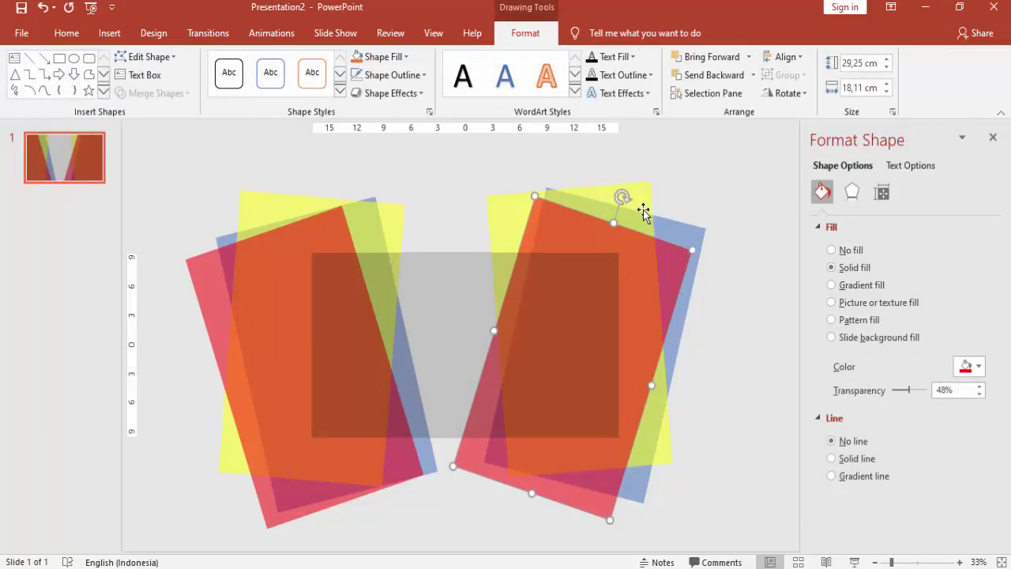
pyautogui.keyDown('shift'); pyautogui.click(668, 228); pyautogui.keyUp('shift')
pyautogui.keyDown('shift'); pyautogui.click(669, 356); pyautogui.keyUp('shift')
pyautogui.moveTo(641, 301); pyautogui.dragTo(666, 306)
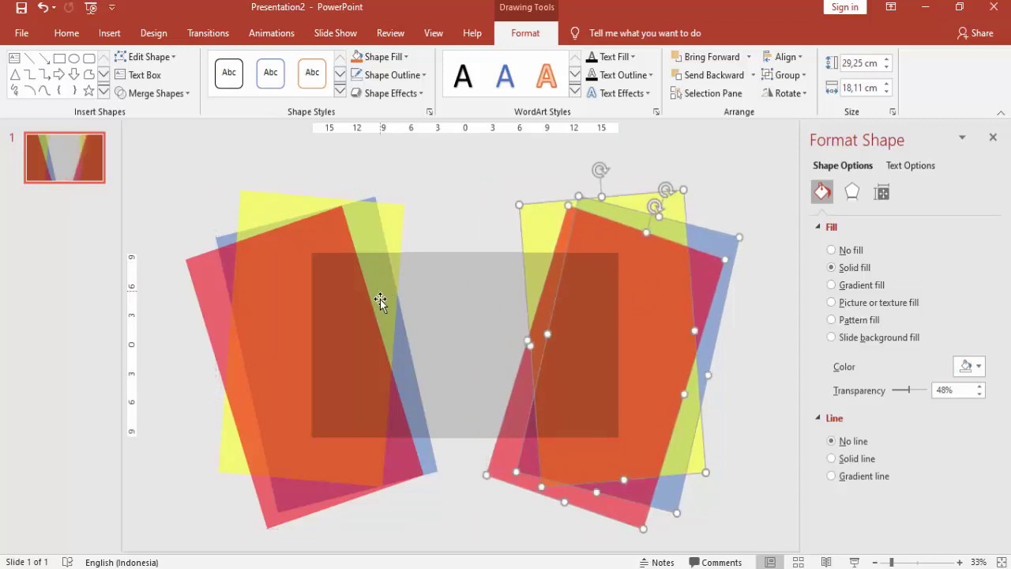
pyautogui.click(701, 227)
# Lower the black overlay's transparency so it darkens the slide more.
pyautogui.click(505, 296)
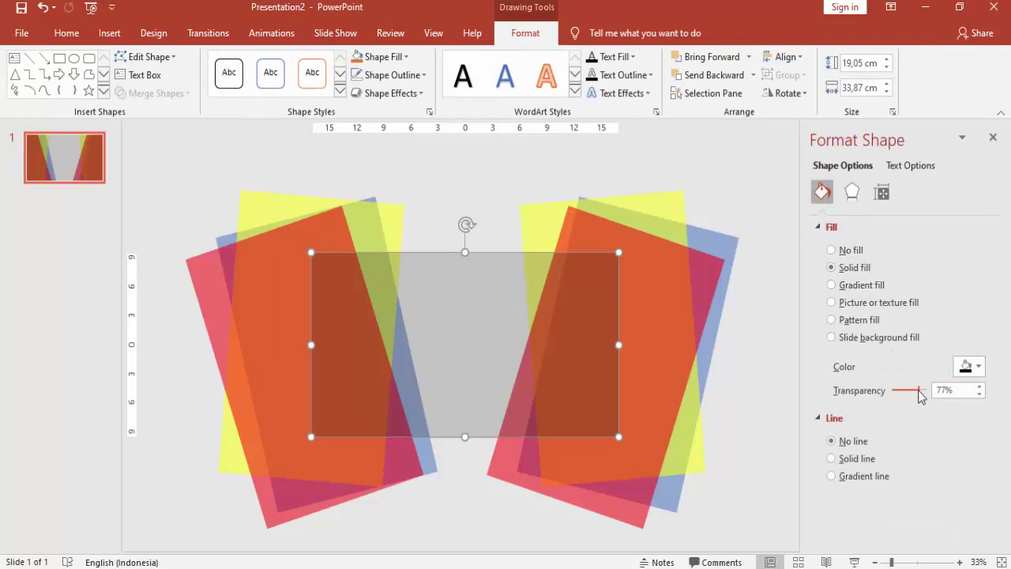
pyautogui.moveTo(919, 391)
pyautogui.mouseDown()
pyautogui.moveTo(891, 392)
pyautogui.moveTo(902, 393)
pyautogui.mouseUp()
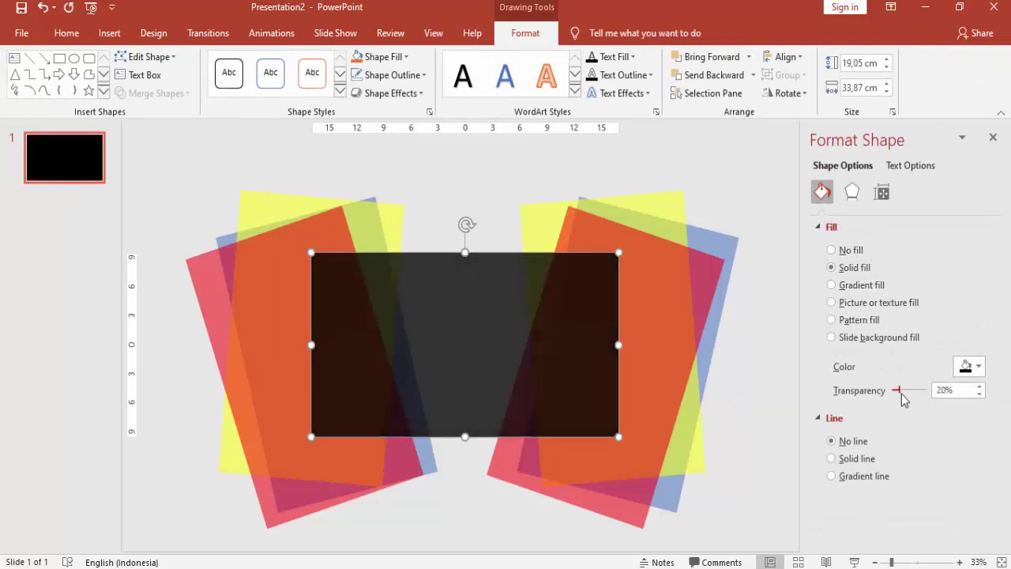
pyautogui.click(765, 209)
pyautogui.click(562, 290)
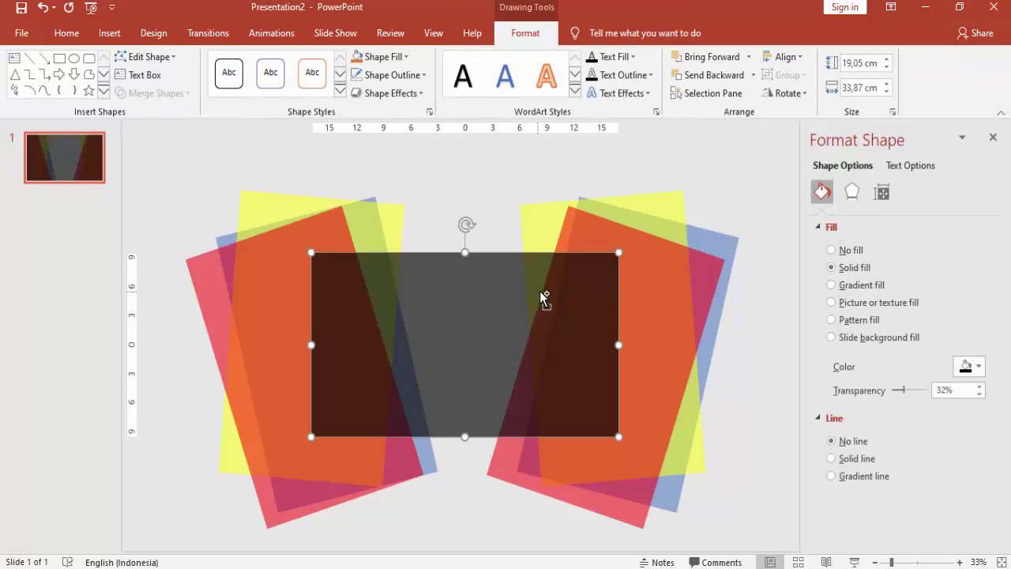
# Trim the left red shape to the slide using Merge Shapes > Intersect with the dark rectangle.
pyautogui.click(330, 235)
pyautogui.keyDown('shift'); pyautogui.click(435, 271); pyautogui.keyUp('shift')
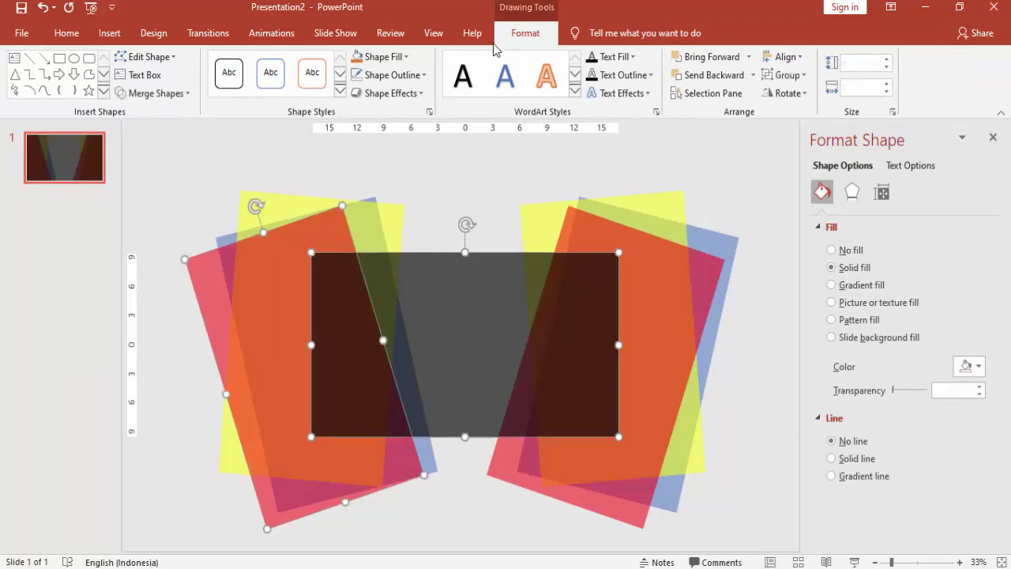
pyautogui.click(170, 93)
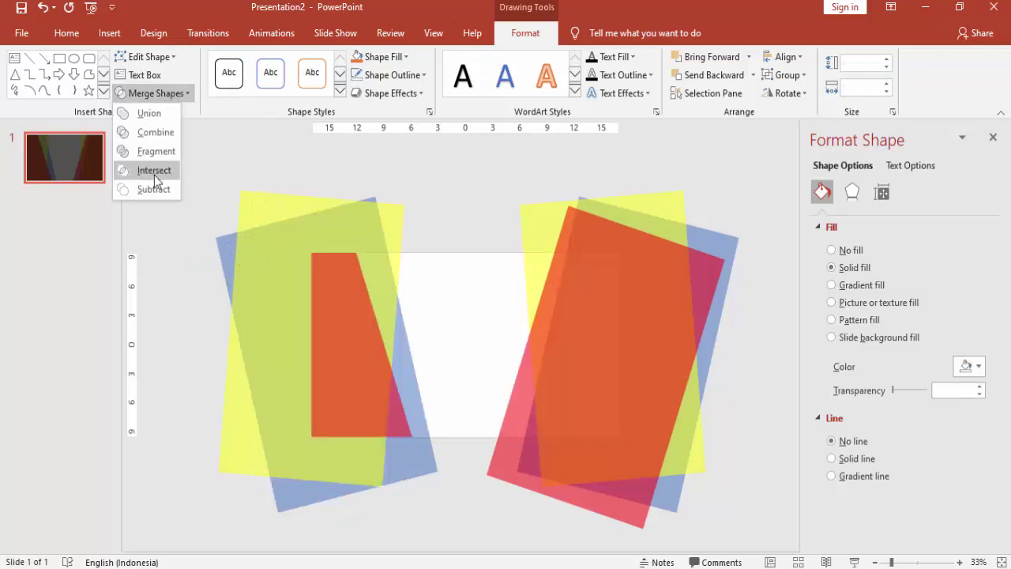
pyautogui.click(154, 171)
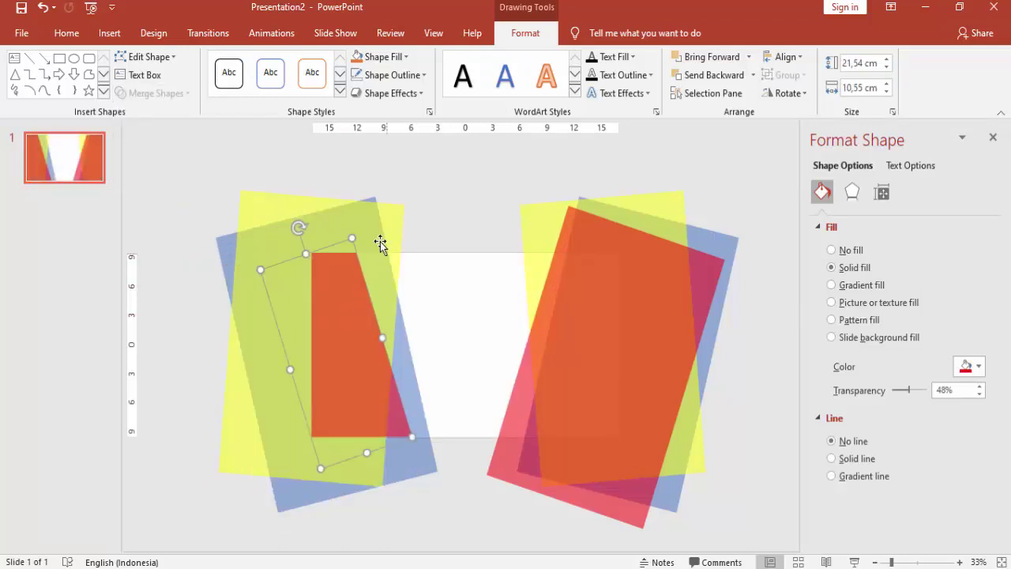
pyautogui.click(465, 207)
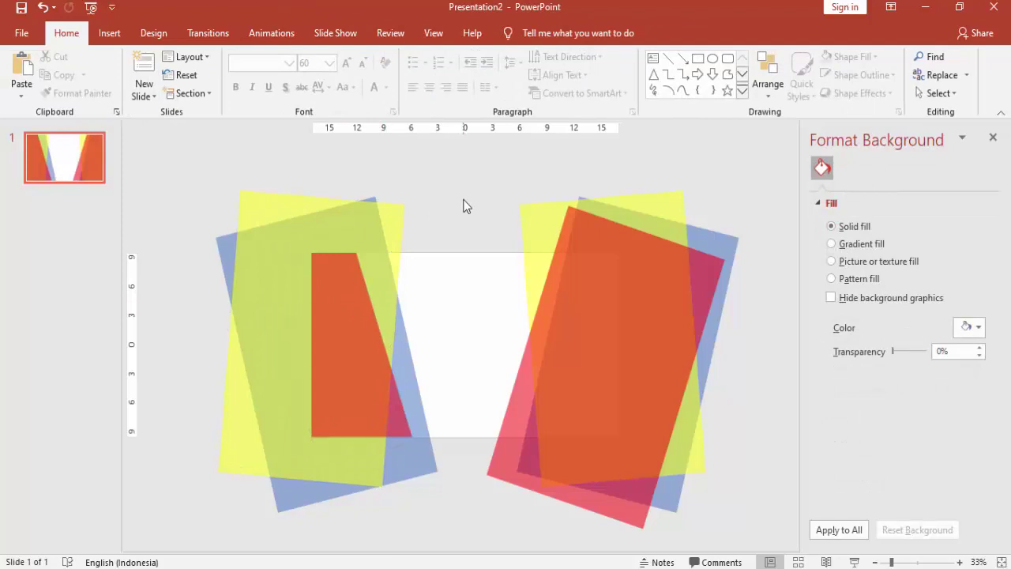
# Paste the dark rectangle and intersect it with the left yellow shape.
pyautogui.hotkey('ctrl', 'v')
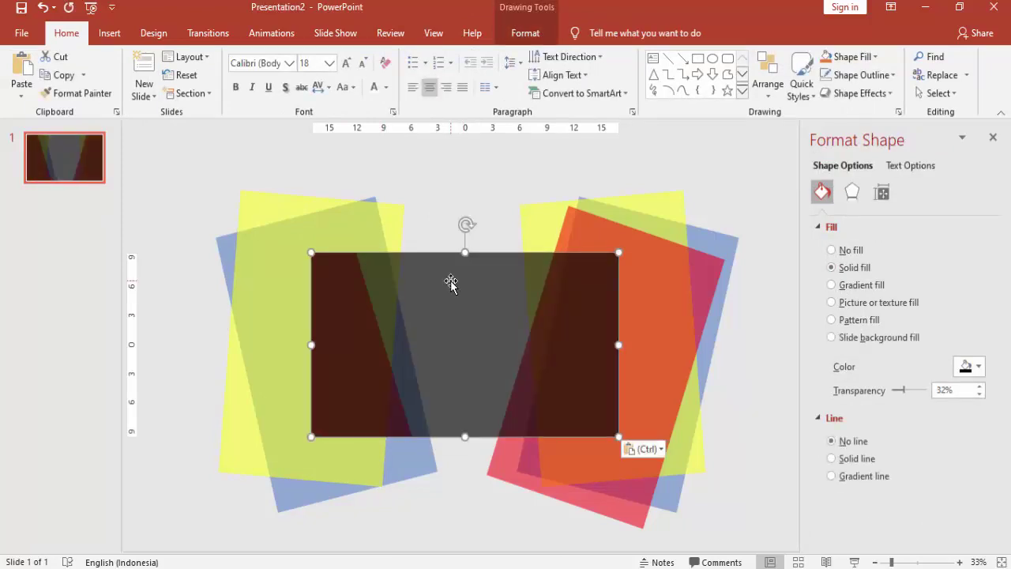
pyautogui.keyDown('shift'); pyautogui.click(401, 229); pyautogui.keyUp('shift')
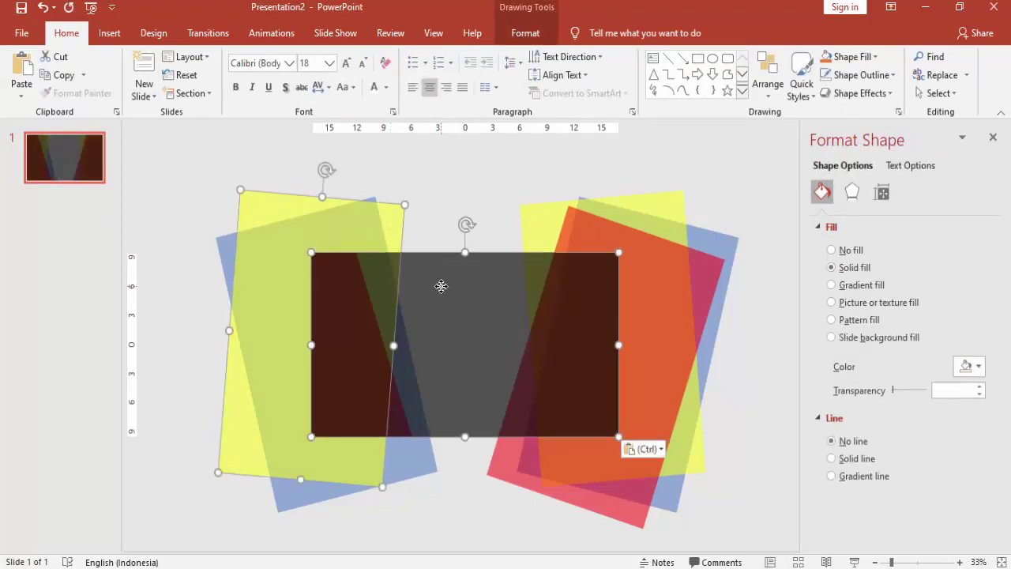
pyautogui.click(525, 33)
pyautogui.click(183, 96)
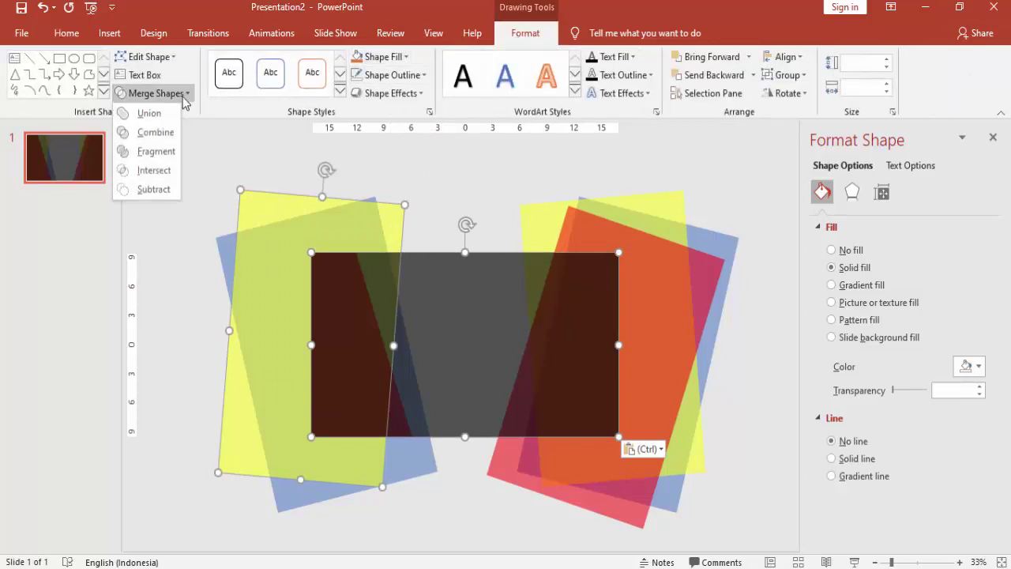
pyautogui.click(154, 170)
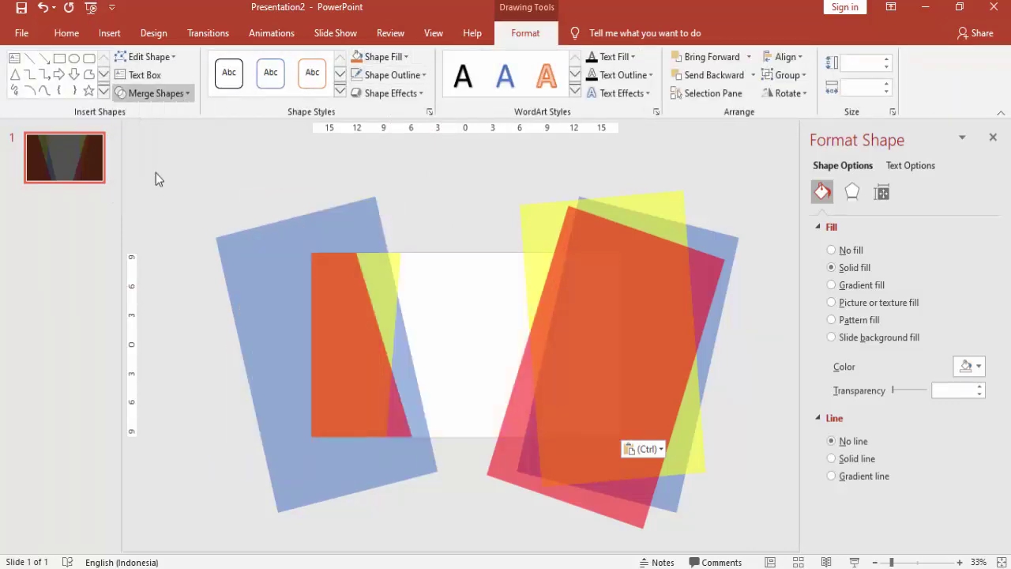
pyautogui.click(469, 194)
# Paste the dark rectangle and intersect it with the left blue shape.
pyautogui.hotkey('ctrl', 'v')
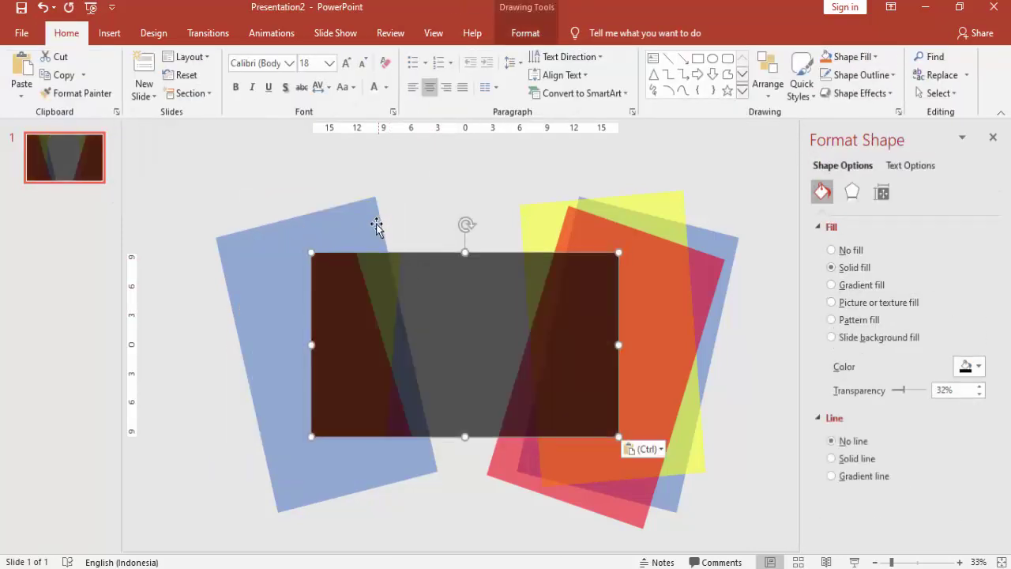
pyautogui.click(376, 225)
pyautogui.keyDown('shift'); pyautogui.click(443, 281); pyautogui.keyUp('shift')
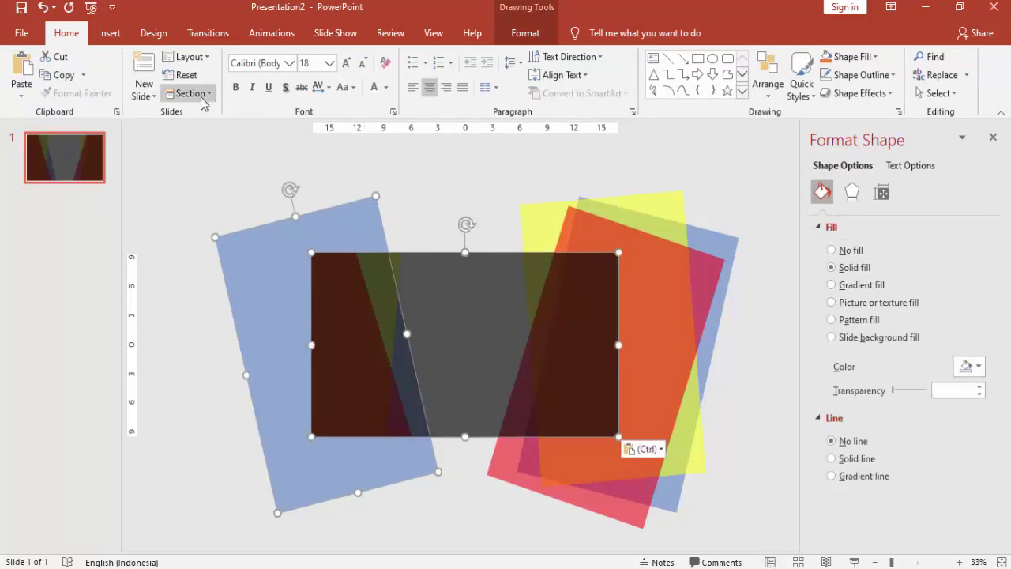
pyautogui.click(526, 32)
pyautogui.click(155, 94)
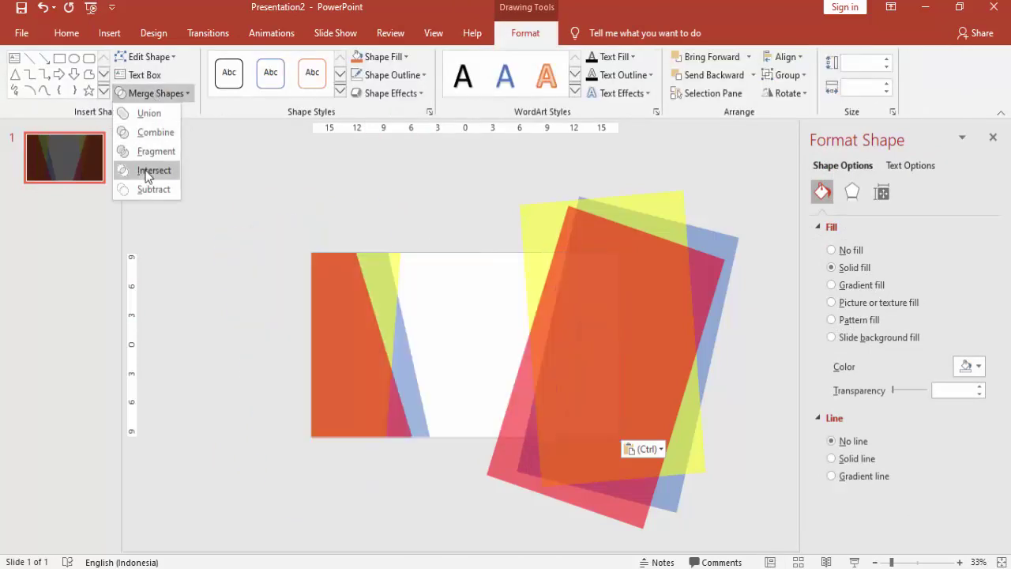
pyautogui.click(146, 171)
pyautogui.click(407, 195)
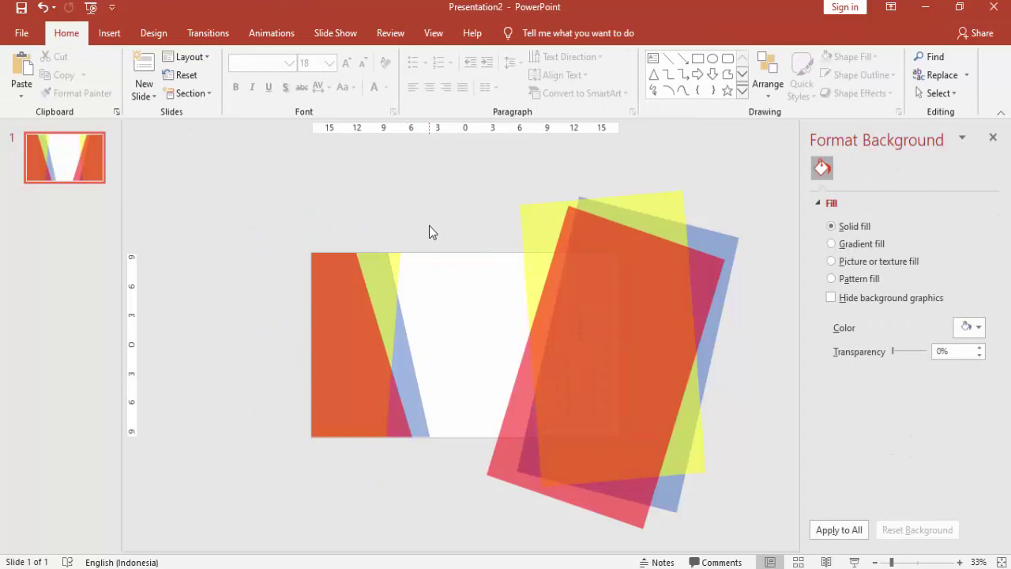
# Paste the dark rectangle and intersect it with the right red shape.
pyautogui.hotkey('ctrl', 'v')
pyautogui.click(675, 289)
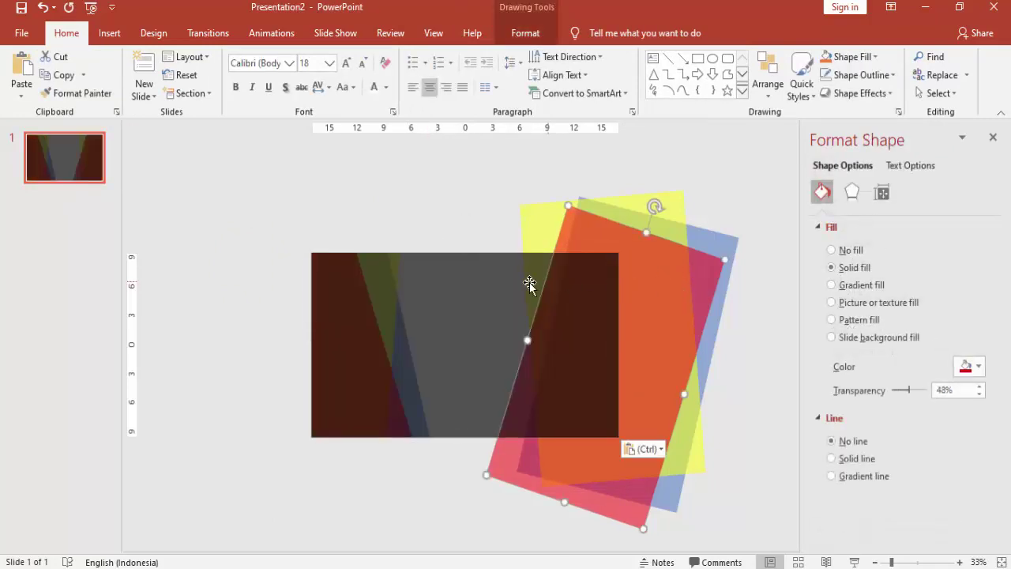
pyautogui.keyDown('shift'); pyautogui.click(498, 285); pyautogui.keyUp('shift')
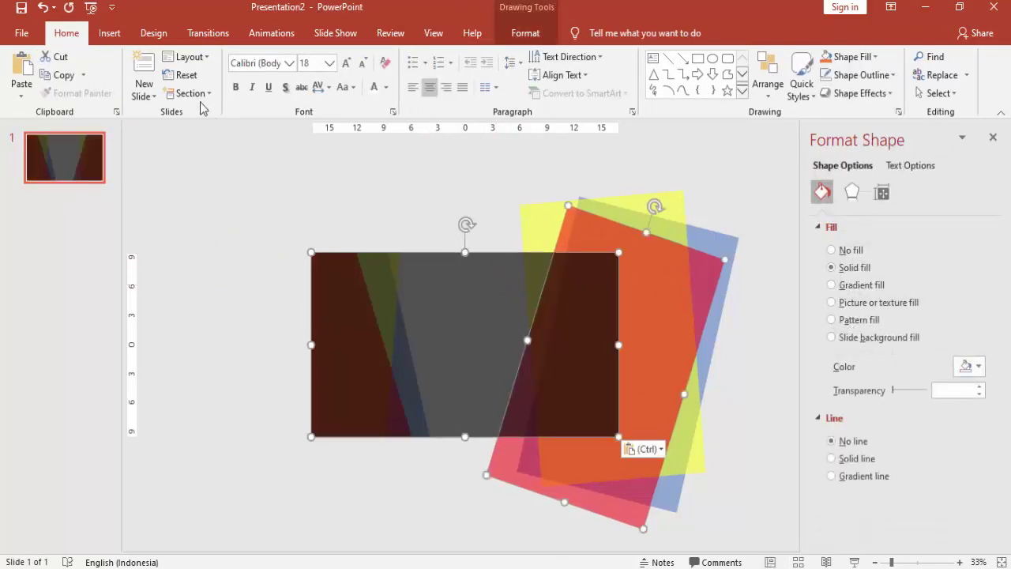
pyautogui.click(526, 32)
pyautogui.click(154, 93)
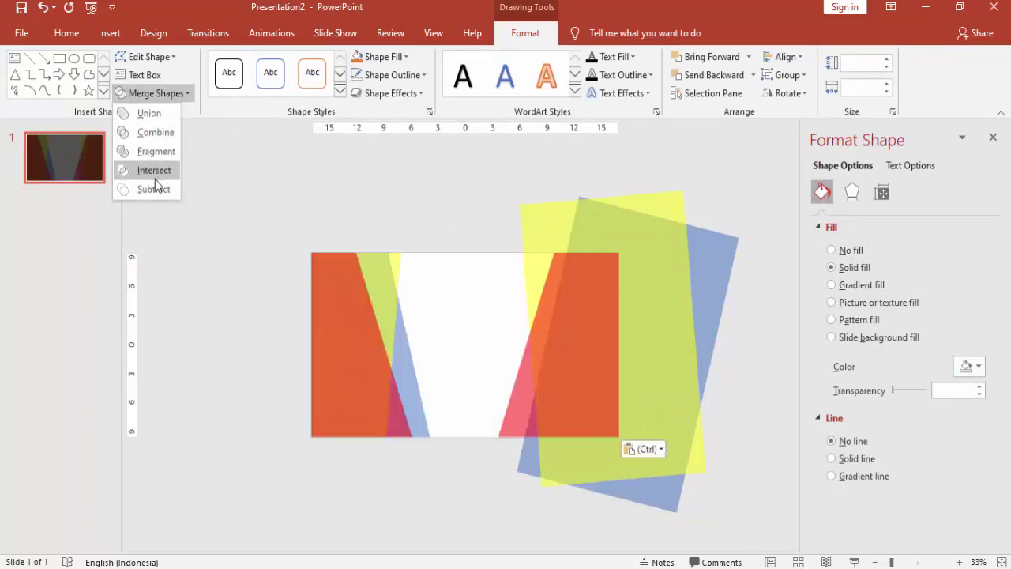
pyautogui.click(154, 180)
pyautogui.click(548, 208)
pyautogui.press('Escape')
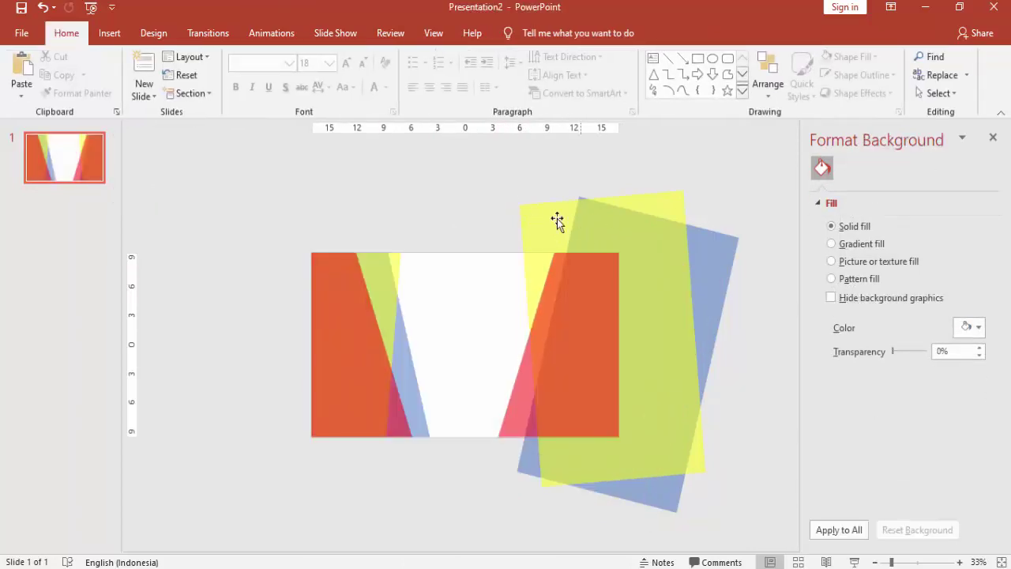
# Paste the dark rectangle and intersect it with the right yellow shape.
pyautogui.hotkey('ctrl', 'v')
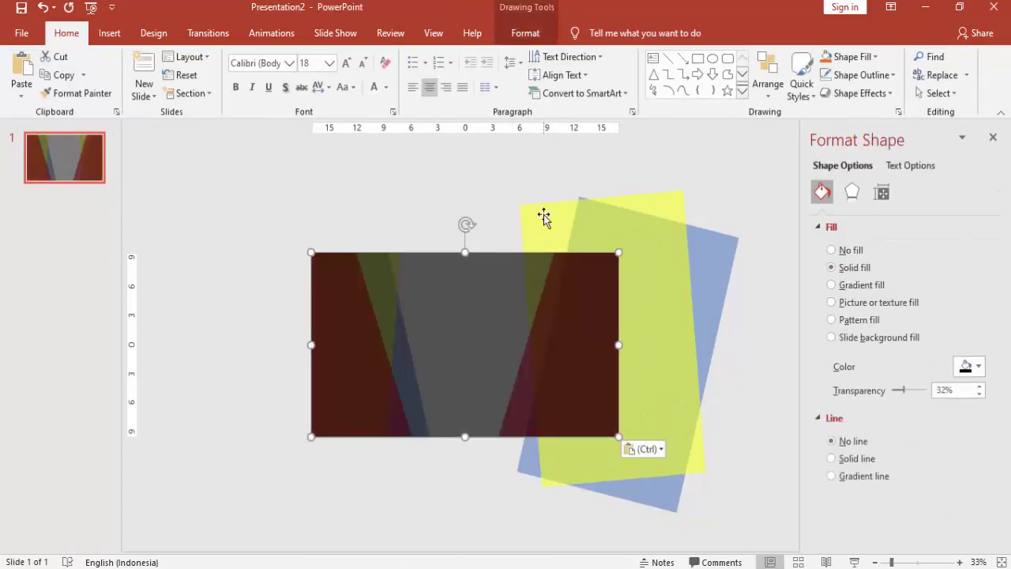
pyautogui.keyDown('shift'); pyautogui.click(545, 216); pyautogui.keyUp('shift')
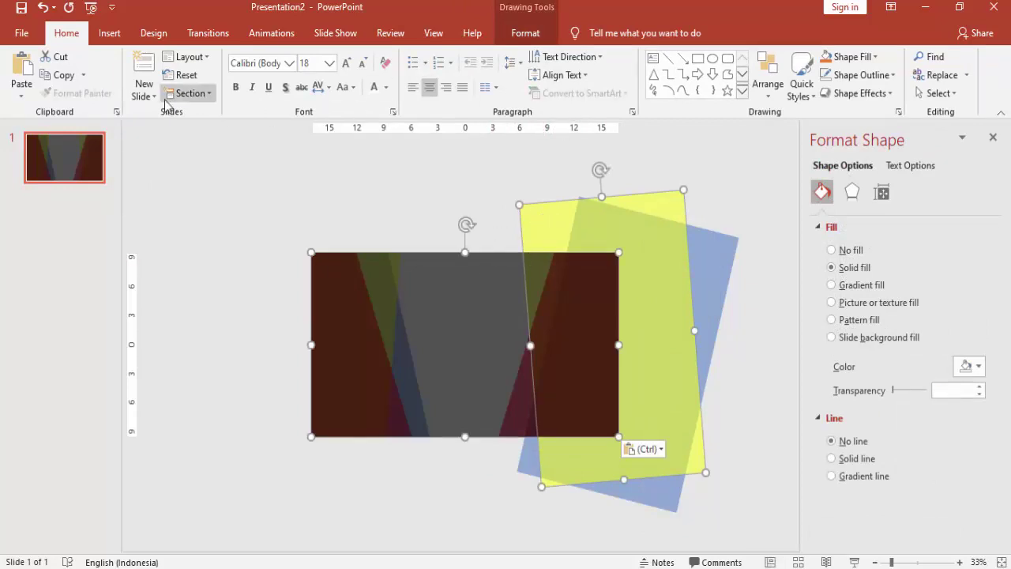
pyautogui.click(540, 35)
pyautogui.click(173, 94)
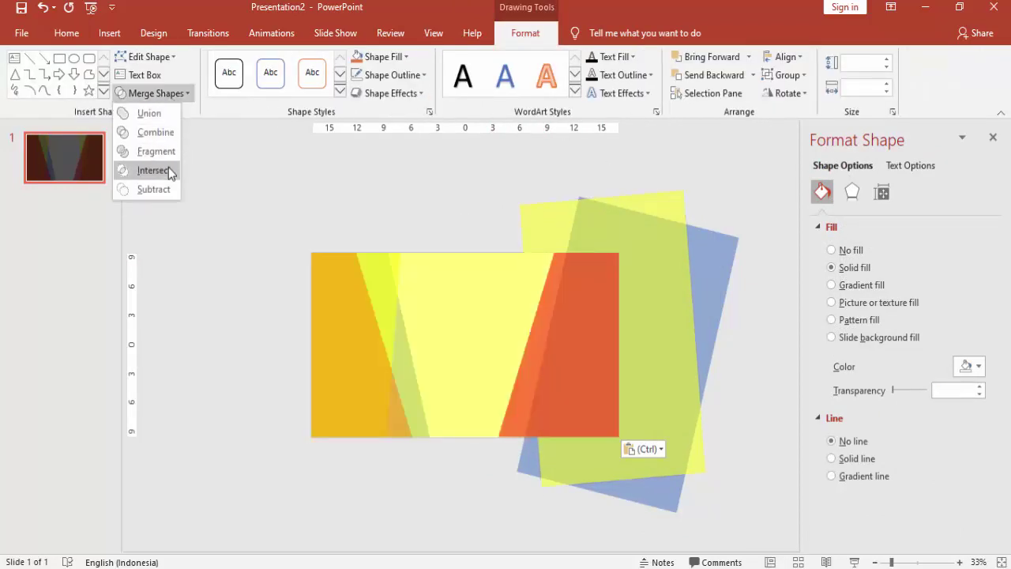
pyautogui.click(169, 169)
# Paste the dark rectangle and intersect it with the right blue shape.
pyautogui.hotkey('ctrl', 'v')
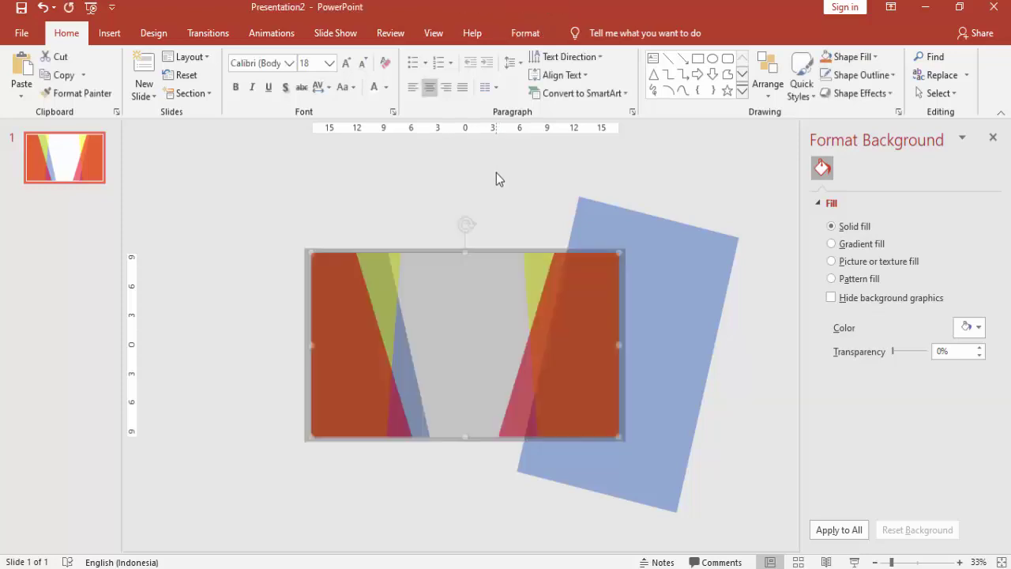
pyautogui.keyDown('shift'); pyautogui.click(625, 237); pyautogui.keyUp('shift')
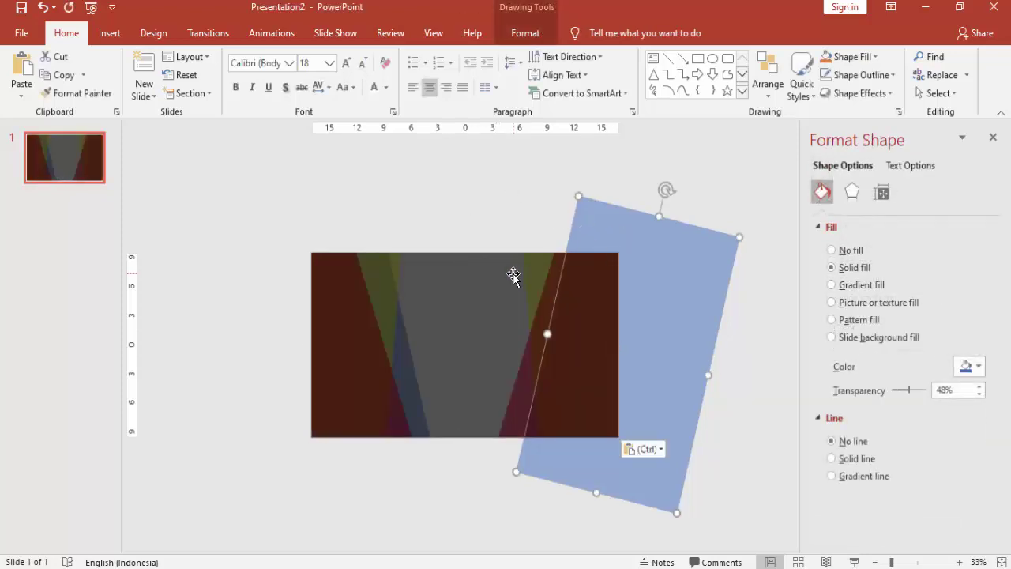
pyautogui.click(526, 33)
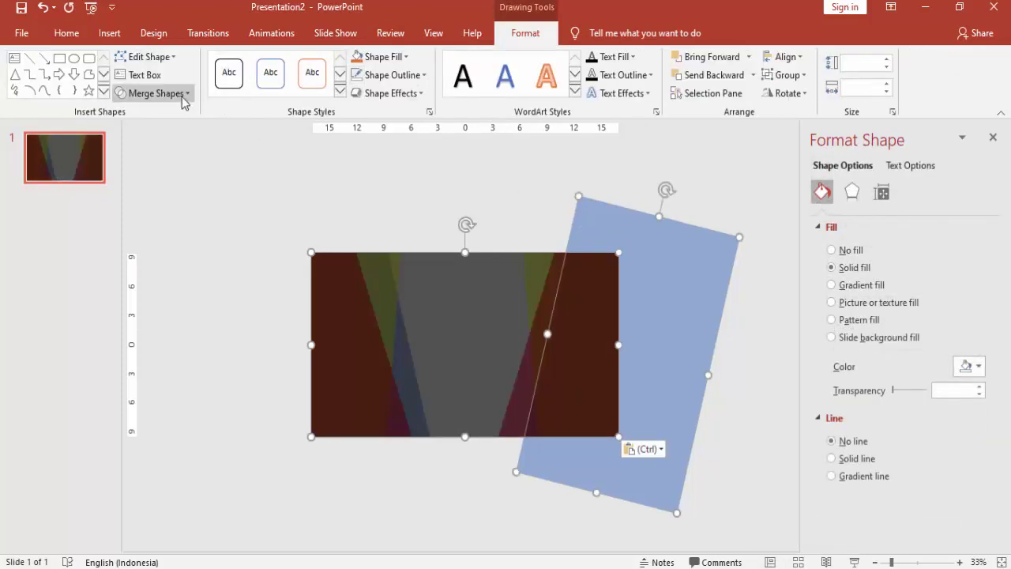
pyautogui.click(156, 94)
pyautogui.click(151, 156)
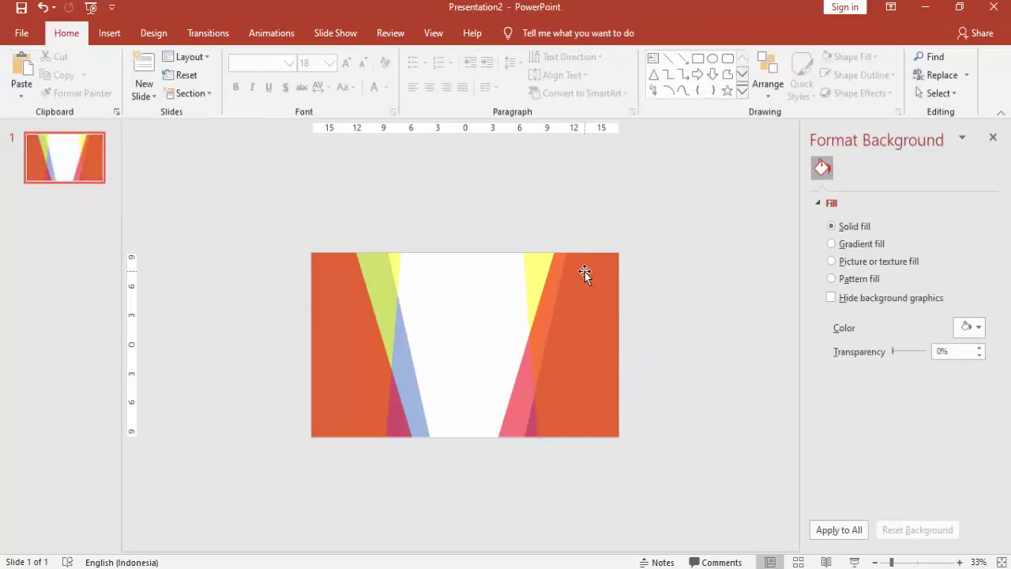
# Set the red, yellow, blue and green strips to 0% transparency.
pyautogui.moveTo(908, 397); pyautogui.dragTo(874, 397)
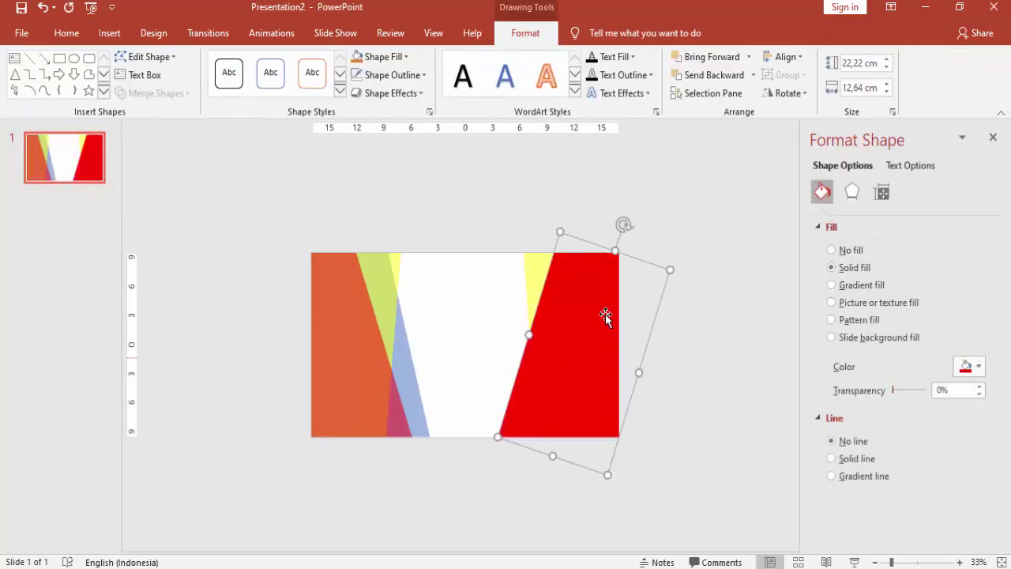
pyautogui.click(541, 295)
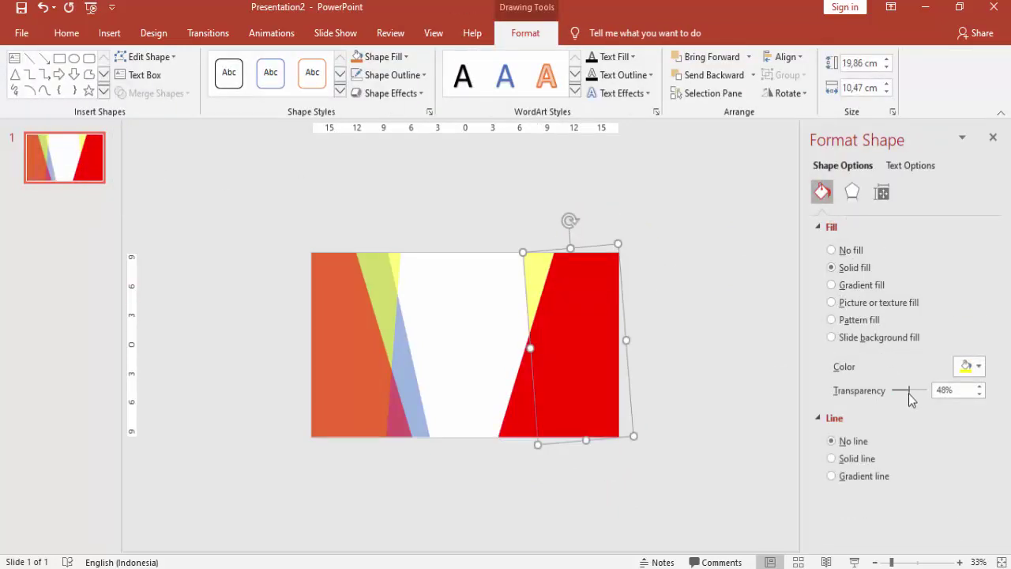
pyautogui.moveTo(910, 391); pyautogui.dragTo(844, 388)
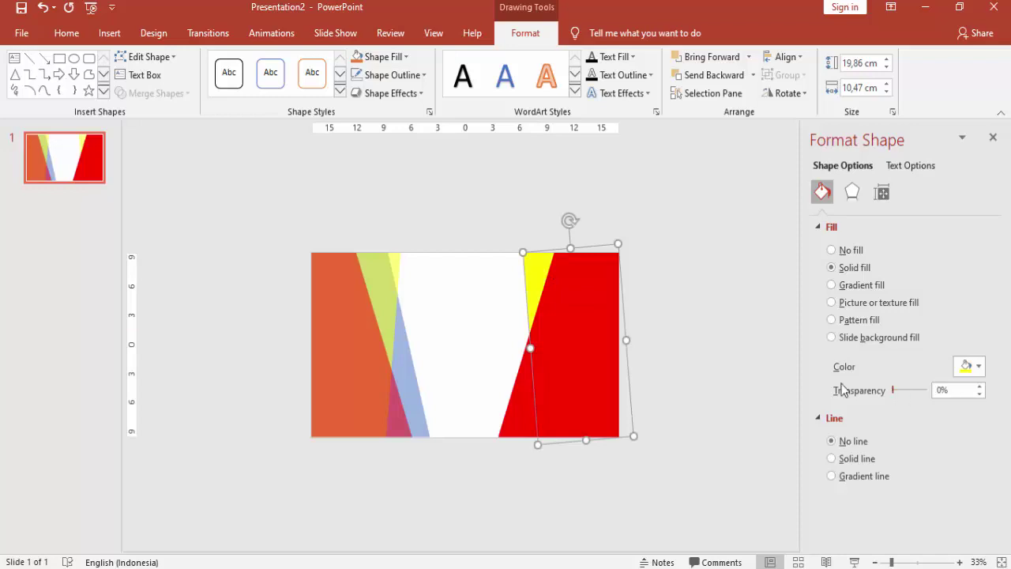
pyautogui.click(404, 352)
pyautogui.moveTo(913, 397); pyautogui.dragTo(891, 397)
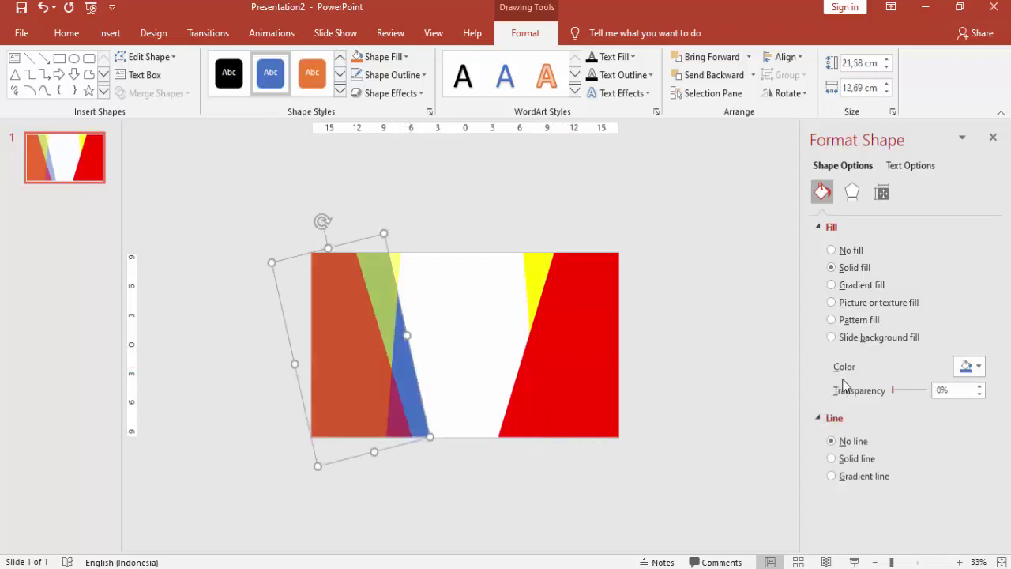
pyautogui.click(379, 282)
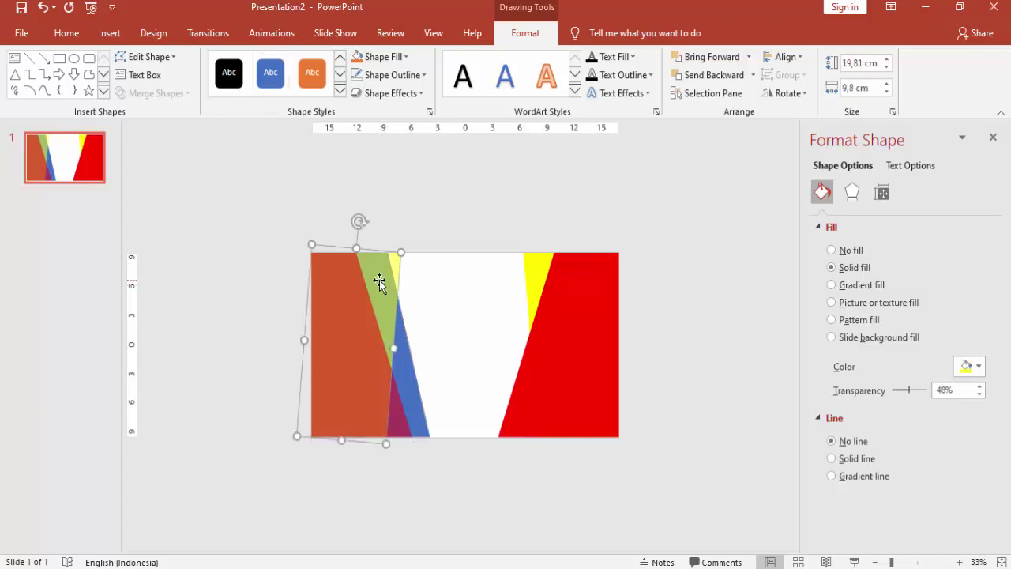
pyautogui.moveTo(911, 396); pyautogui.dragTo(891, 397)
# Reorder the right-side layers, sending the red panel back and bringing the translucent shape to front.
pyautogui.click(351, 329)
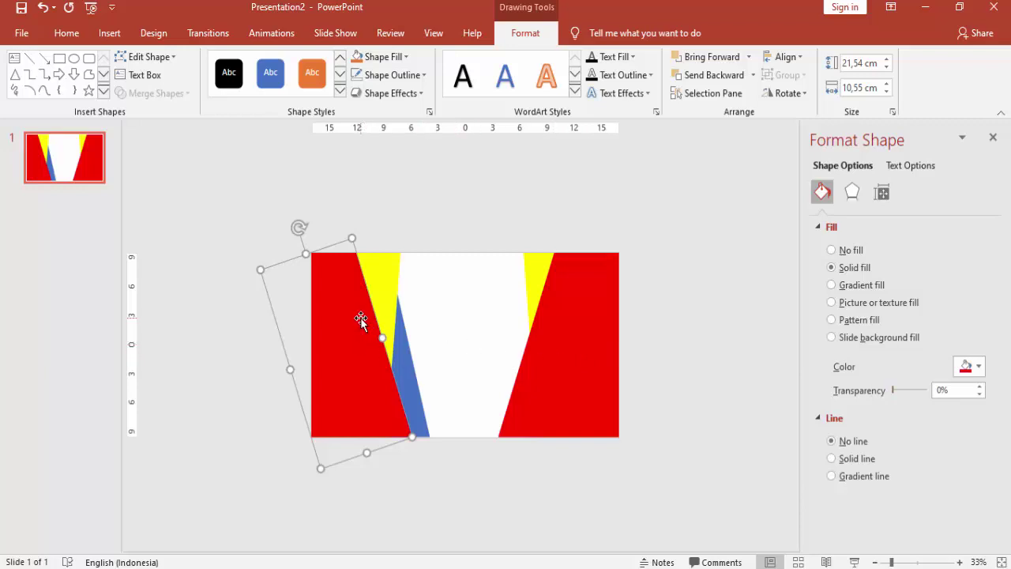
pyautogui.click(561, 349)
pyautogui.rightClick(563, 347)
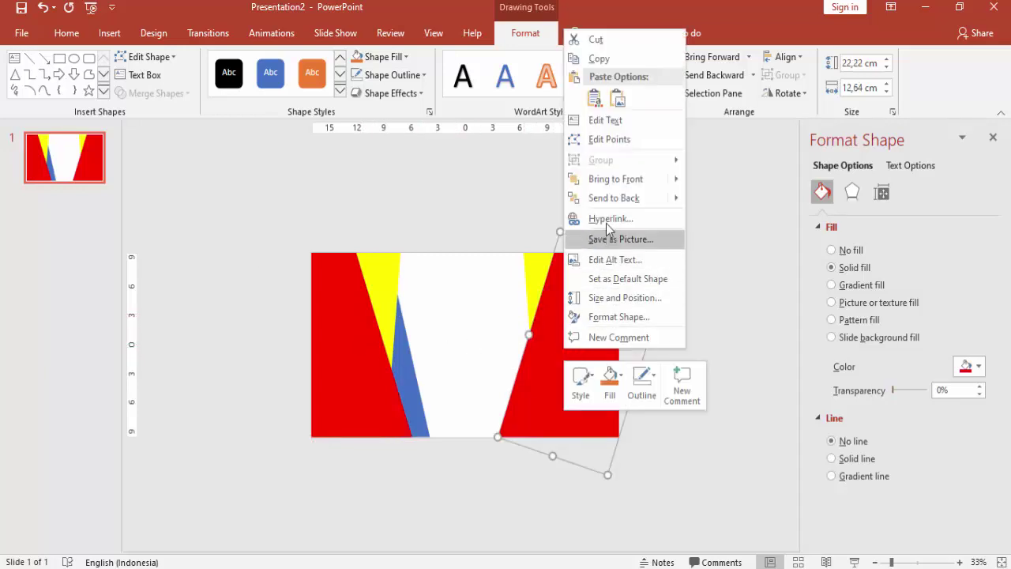
pyautogui.click(612, 198)
pyautogui.click(732, 332)
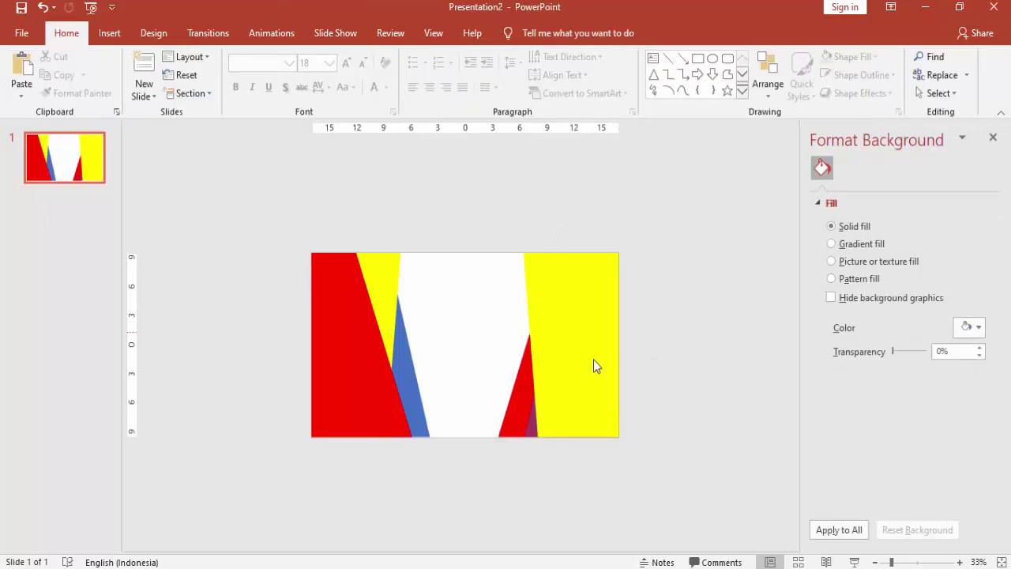
pyautogui.moveTo(568, 382); pyautogui.dragTo(574, 387)
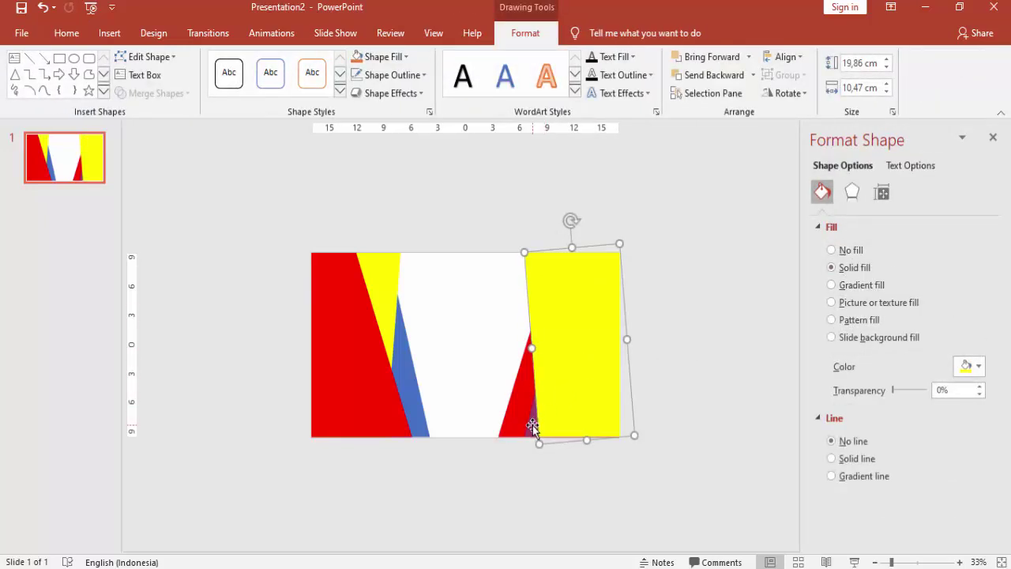
pyautogui.rightClick(532, 425)
pyautogui.click(600, 257)
pyautogui.click(707, 276)
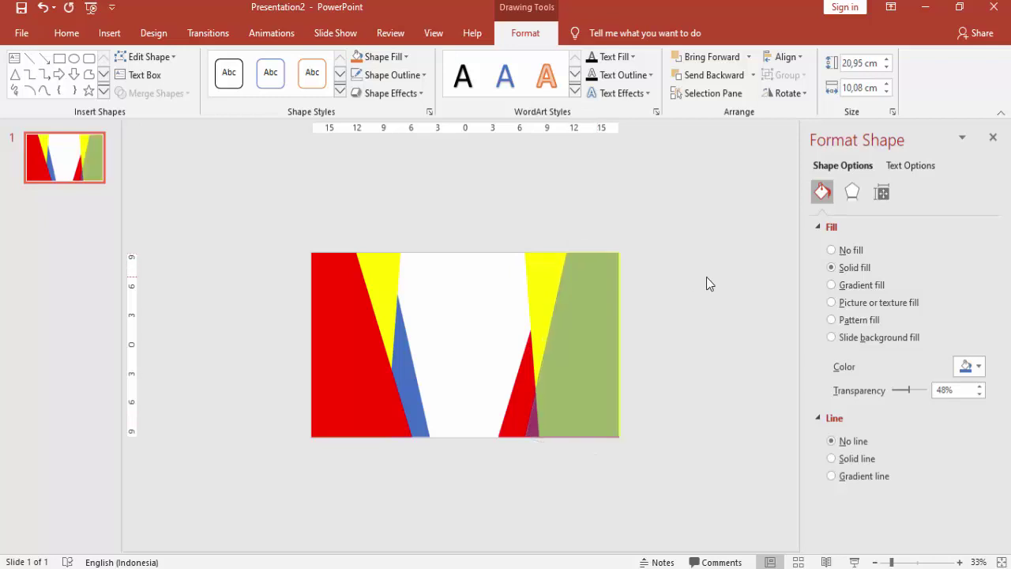
# Colour the right outer panel opaque red and the right inner strip blue.
pyautogui.click(548, 387)
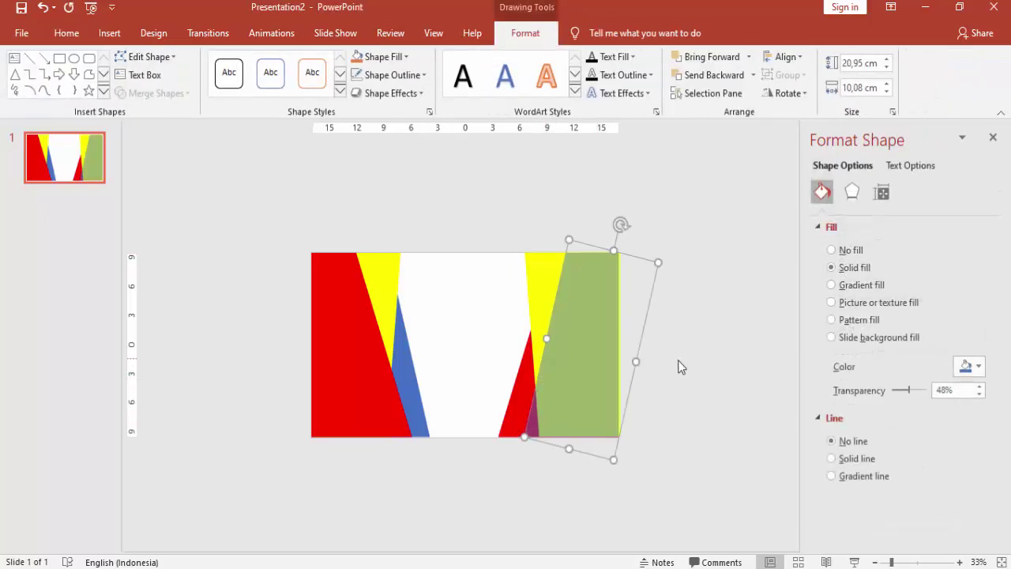
pyautogui.click(969, 366)
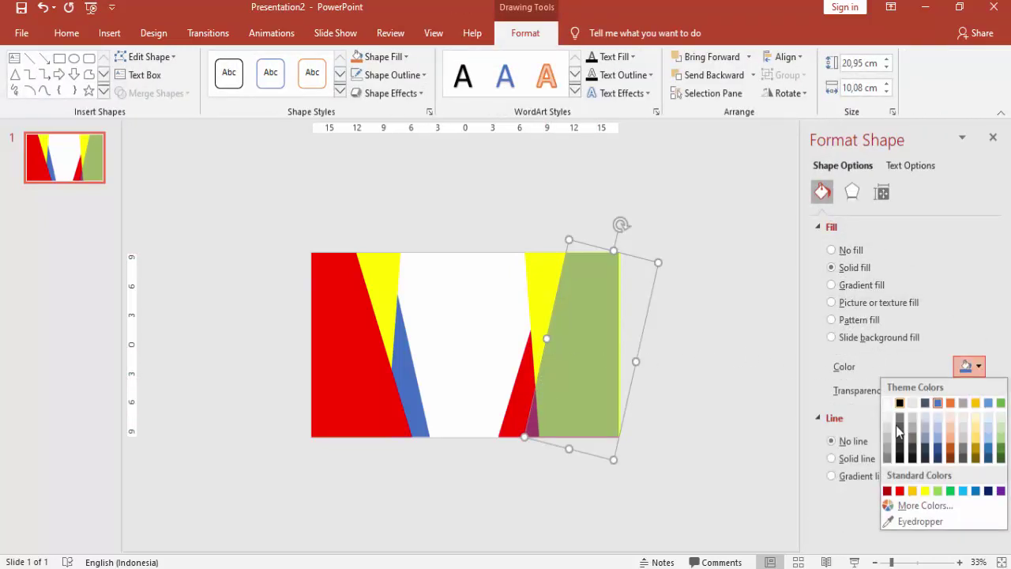
pyautogui.click(900, 491)
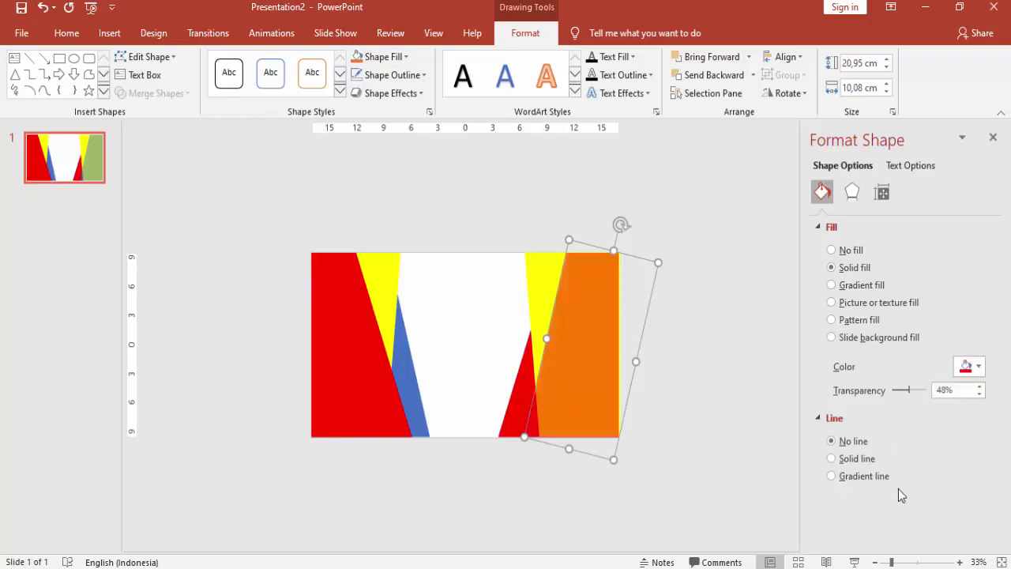
pyautogui.moveTo(909, 391); pyautogui.dragTo(893, 390)
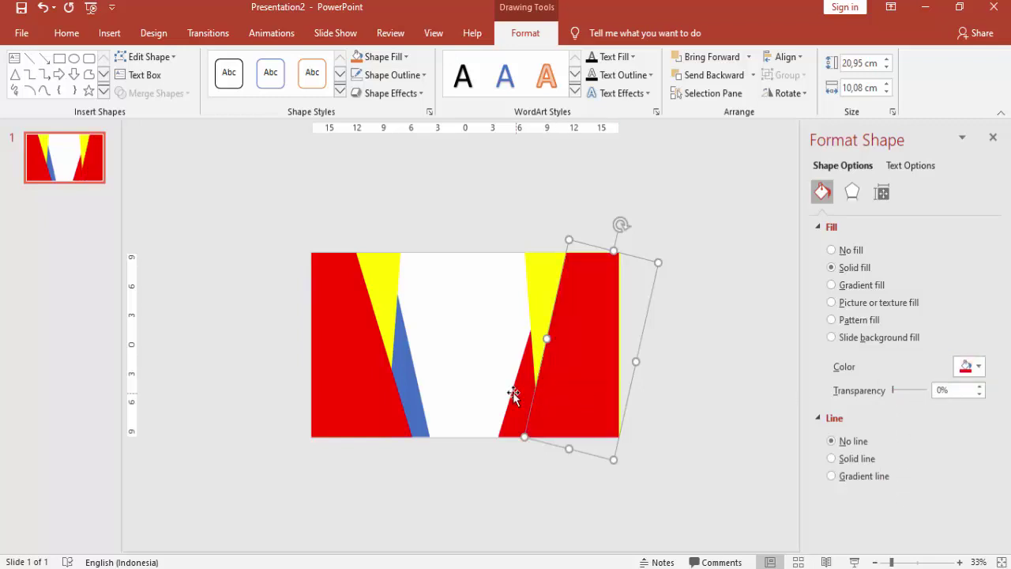
pyautogui.click(968, 367)
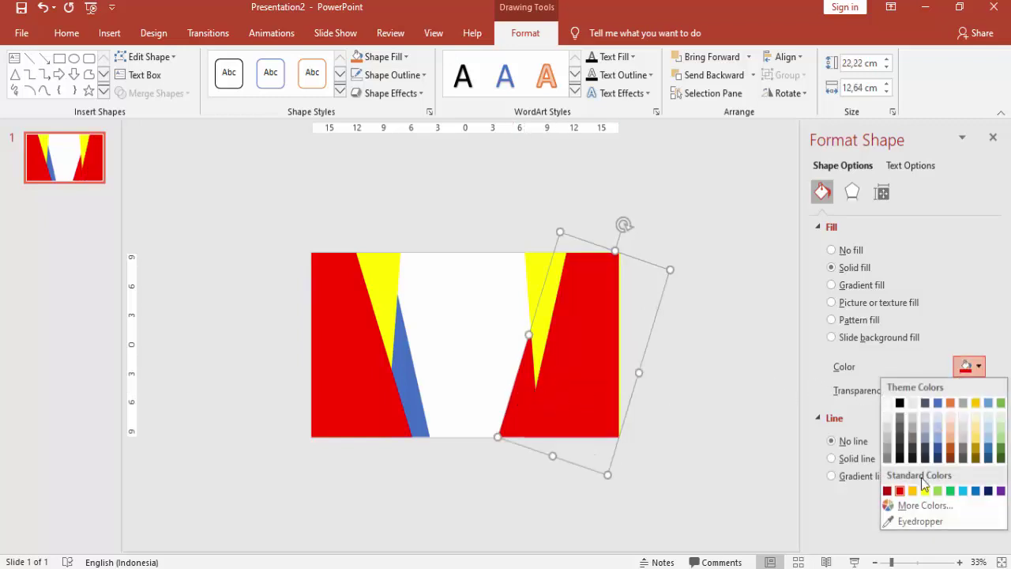
pyautogui.click(975, 491)
pyautogui.click(719, 362)
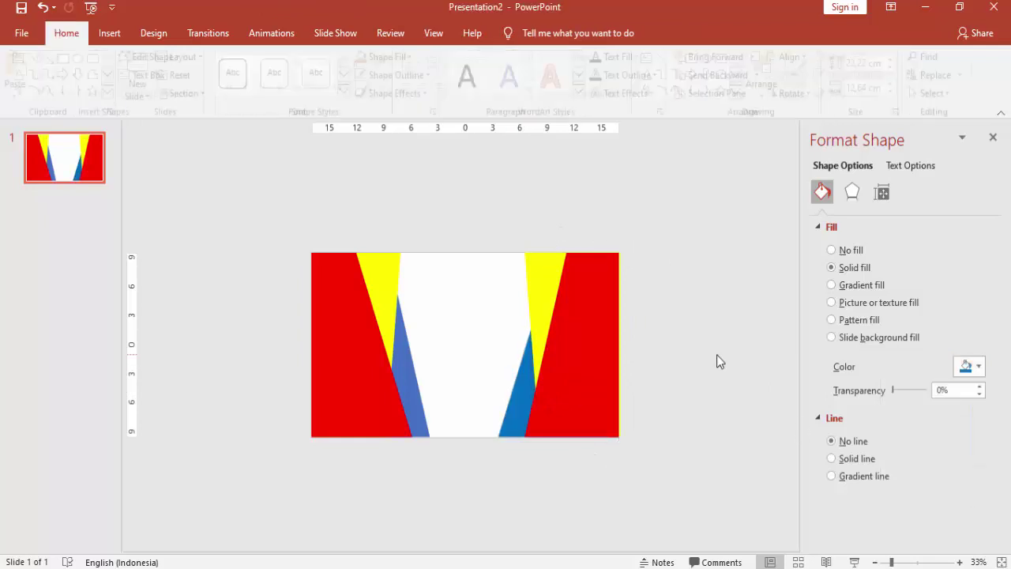
# Nudge the right red panel slightly right and up.
pyautogui.scroll(1, 656, 304)
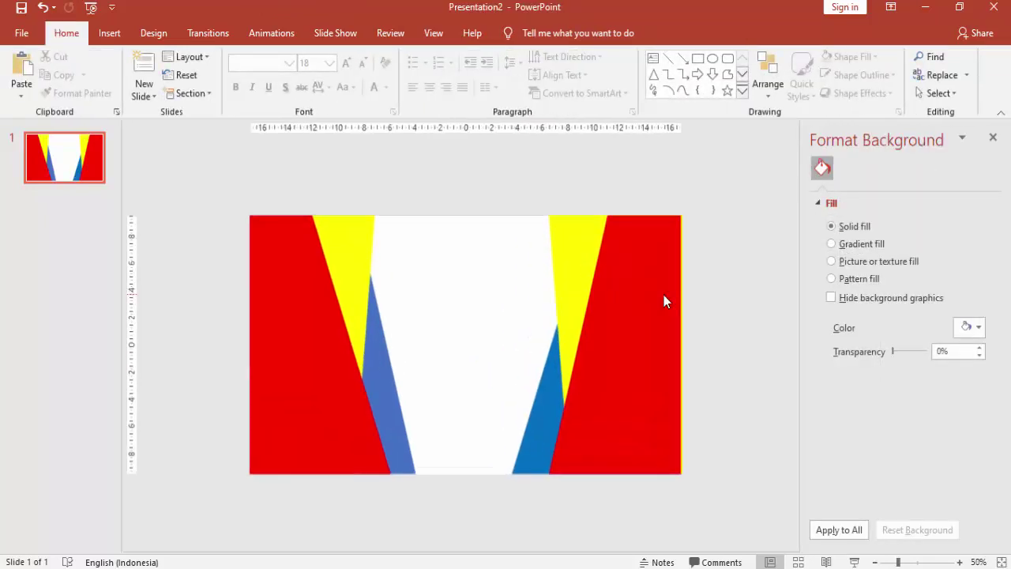
pyautogui.scroll(1, 664, 298)
pyautogui.click(668, 282)
pyautogui.moveTo(681, 280); pyautogui.dragTo(682, 279)
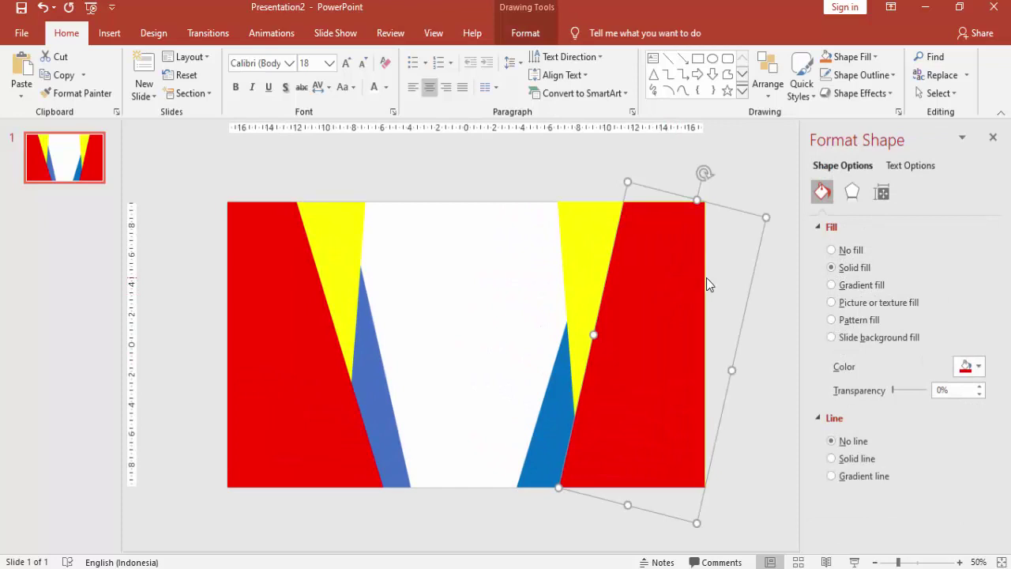
pyautogui.press('Up')
pyautogui.click(735, 190)
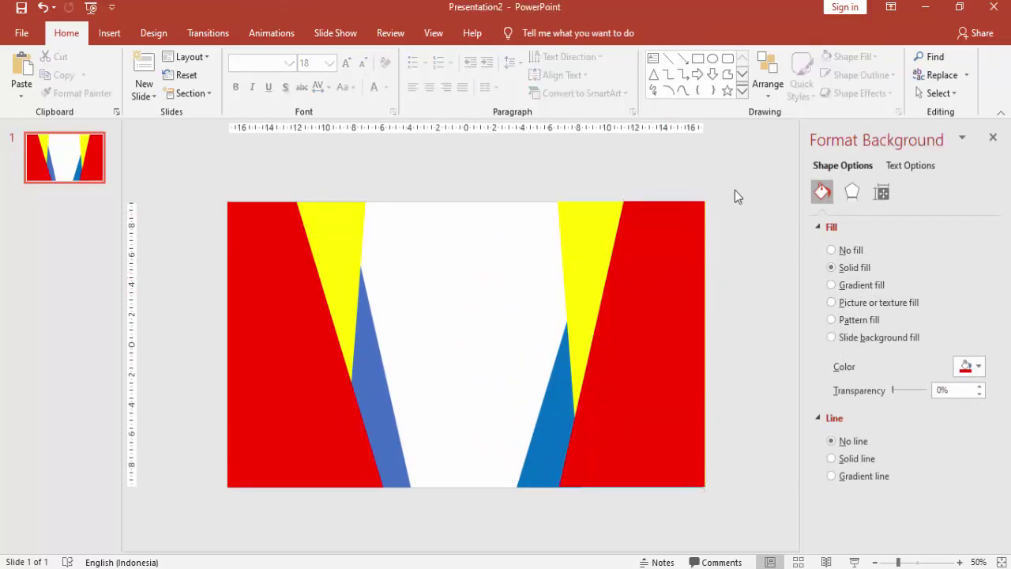
pyautogui.scroll(-2, 551, 321)
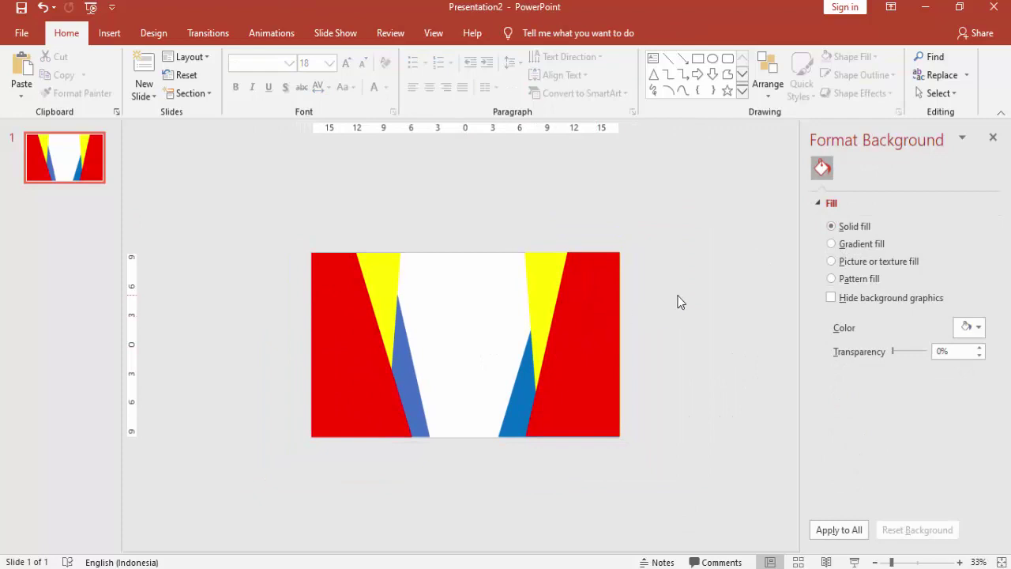
# Paste the dark rectangle, send it to back, and set its transparency to 0%.
pyautogui.hotkey('ctrl', 'v')
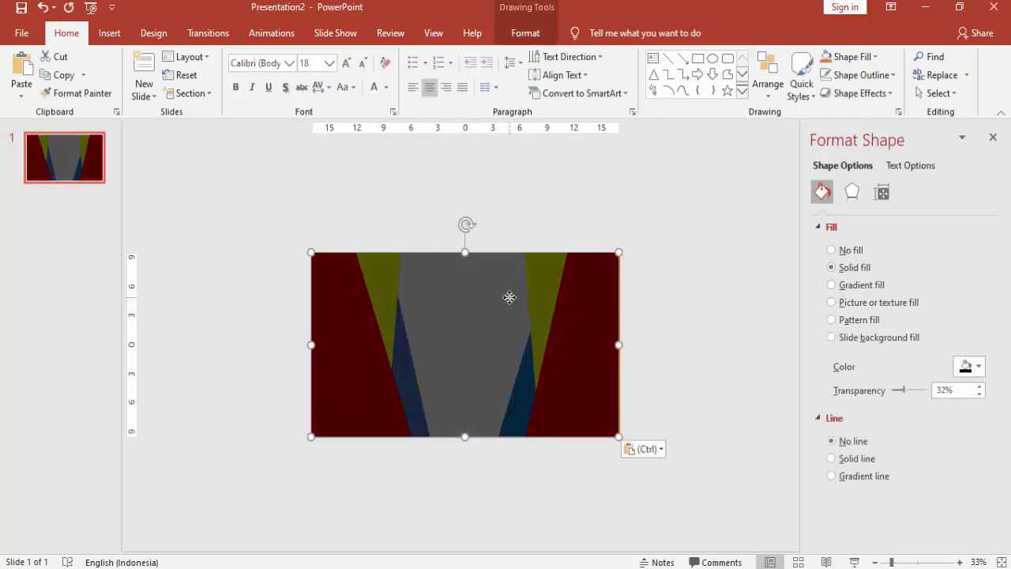
pyautogui.rightClick(510, 295)
pyautogui.click(557, 397)
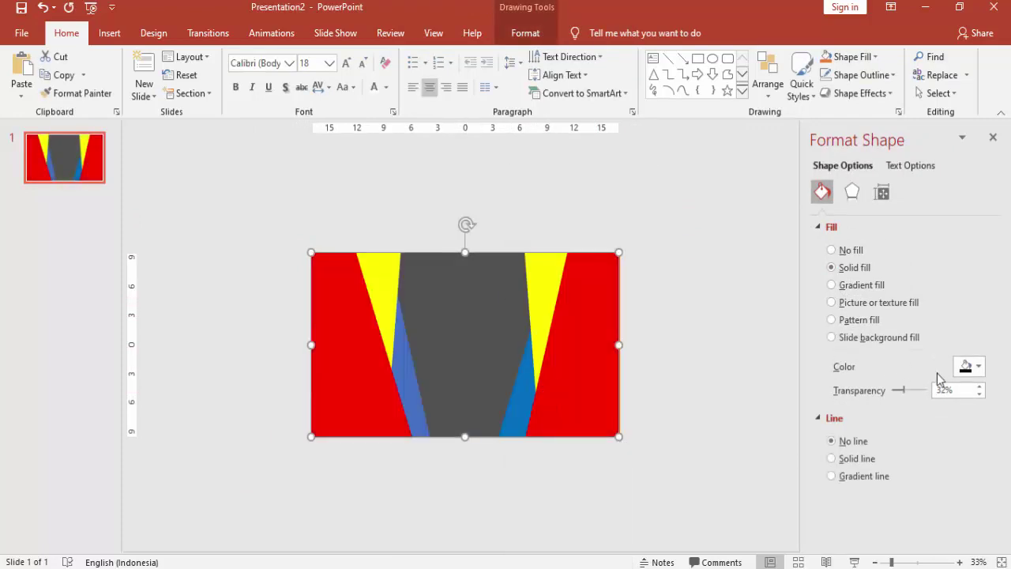
pyautogui.moveTo(909, 399); pyautogui.dragTo(869, 397)
pyautogui.click(707, 285)
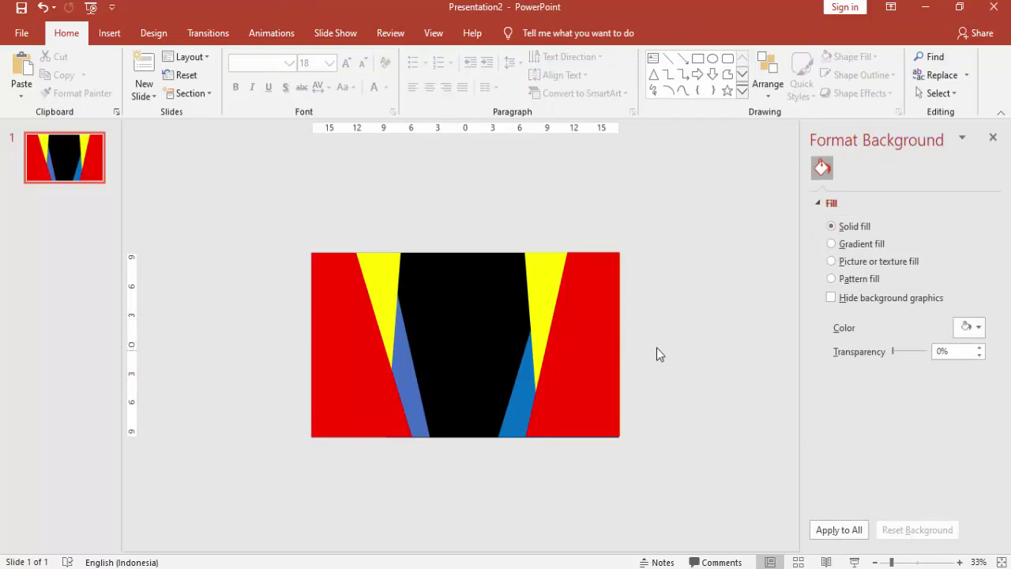
# Give the left red panel an Offset: Right shadow at 70% transparency and 8 pt distance.
pyautogui.click(359, 315)
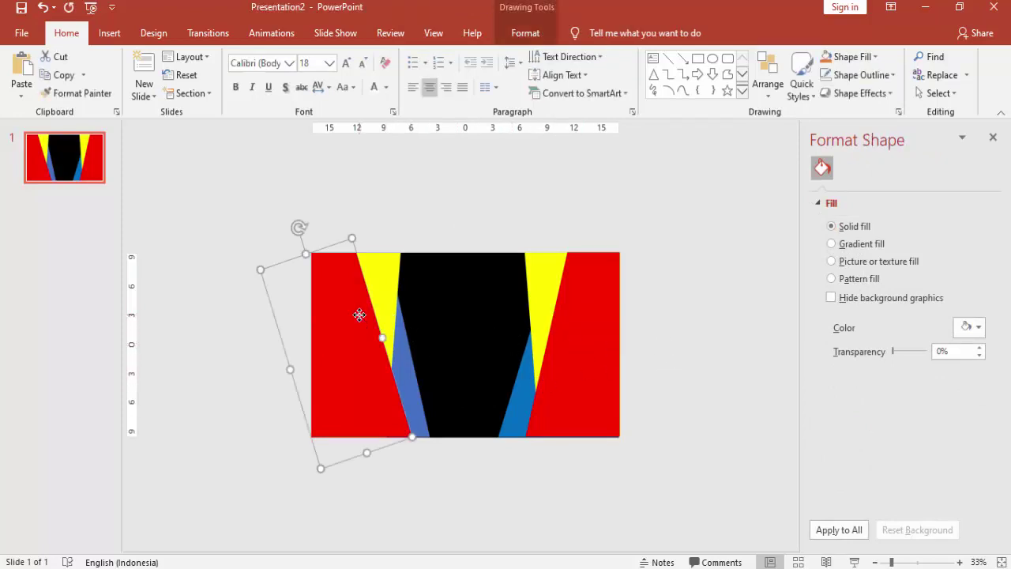
pyautogui.click(852, 192)
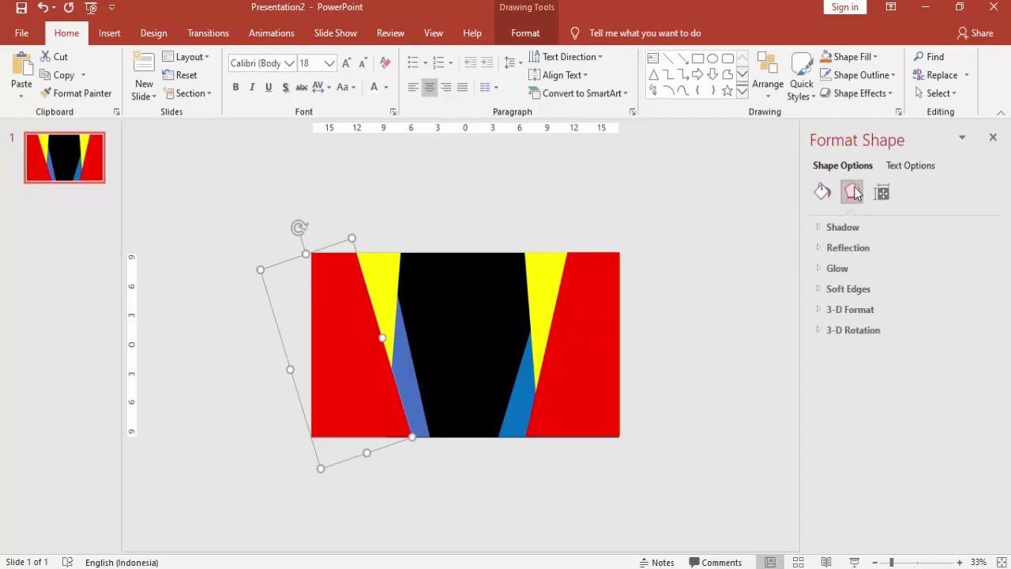
pyautogui.click(837, 228)
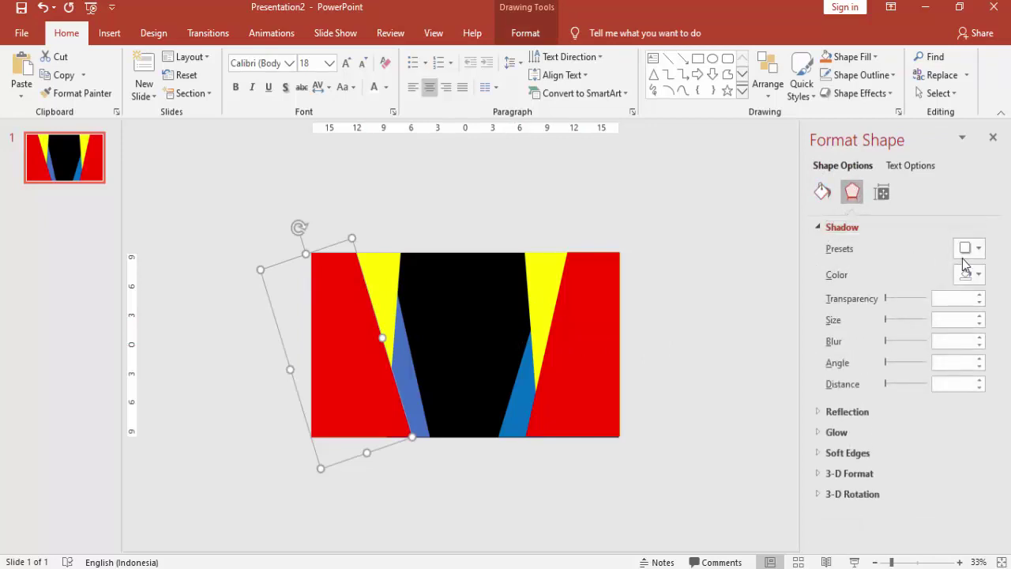
pyautogui.click(971, 251)
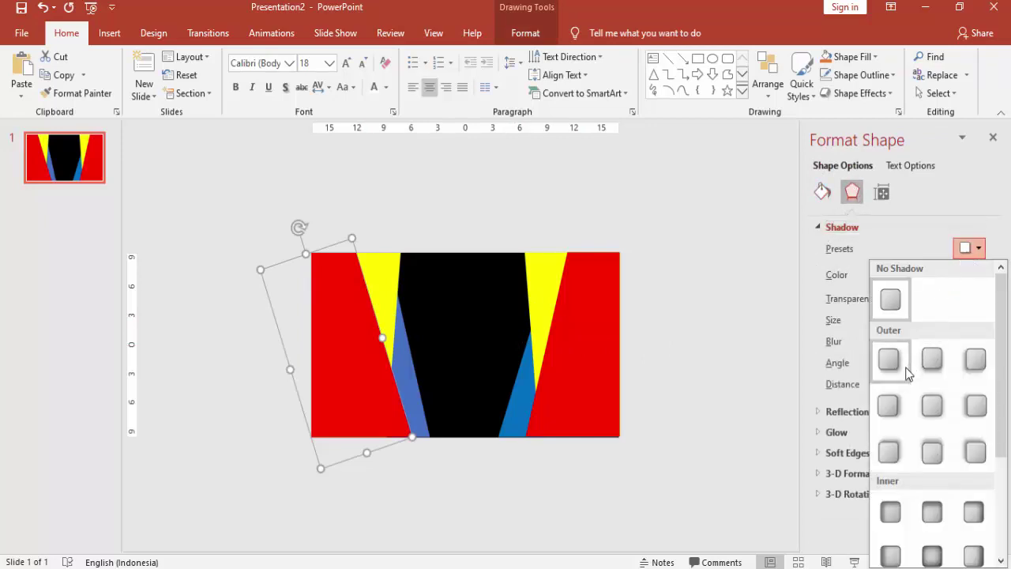
pyautogui.click(896, 415)
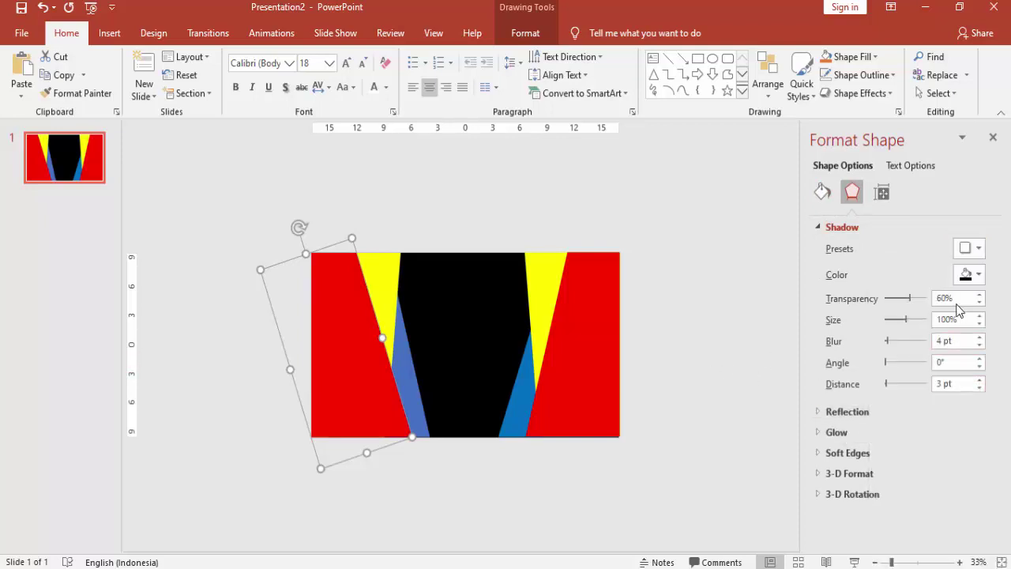
pyautogui.moveTo(959, 298); pyautogui.dragTo(937, 300)
pyautogui.write('70')
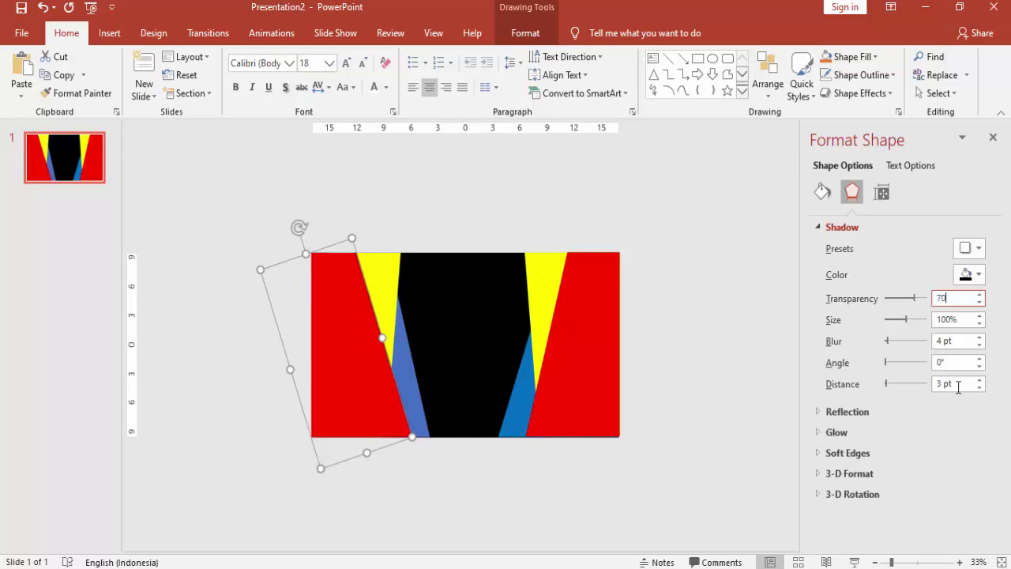
pyautogui.click(951, 384)
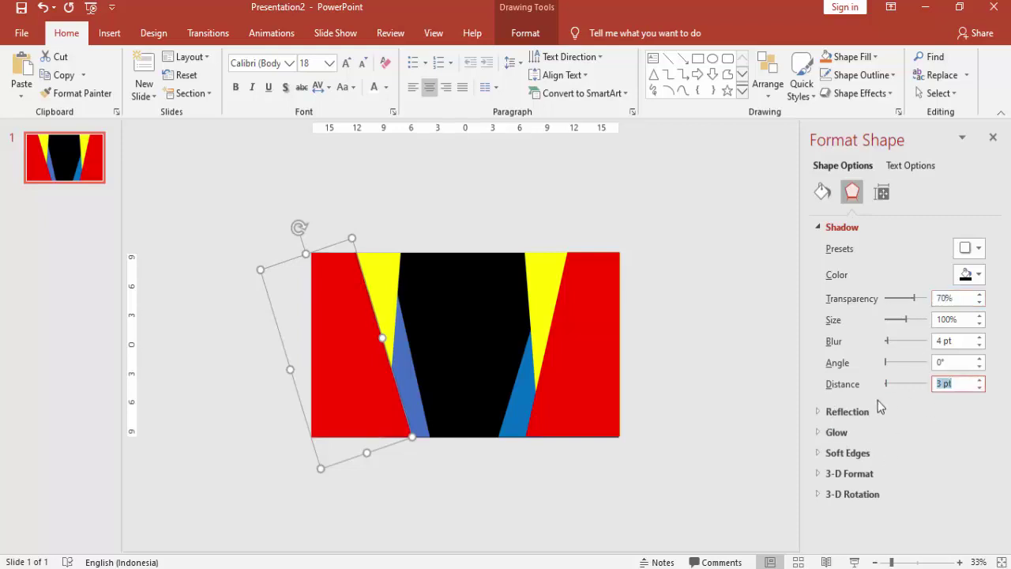
pyautogui.write('0')
# Zoom in to review the slide, then reselect the red panel and check its shadow colour unchanged.
pyautogui.click(488, 334)
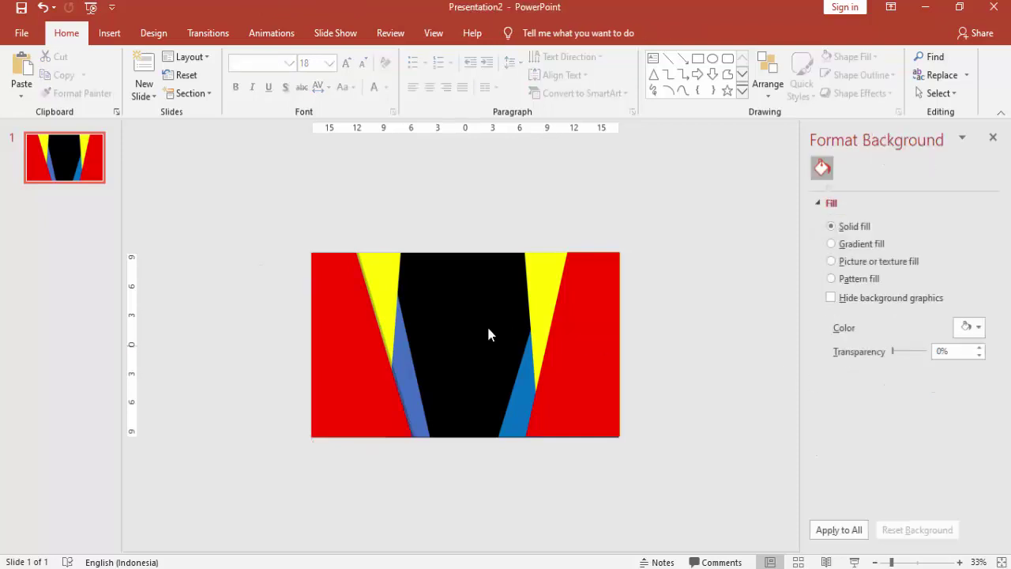
pyautogui.keyDown('ctrl'); pyautogui.scroll(3, 411, 314); pyautogui.keyUp('ctrl')
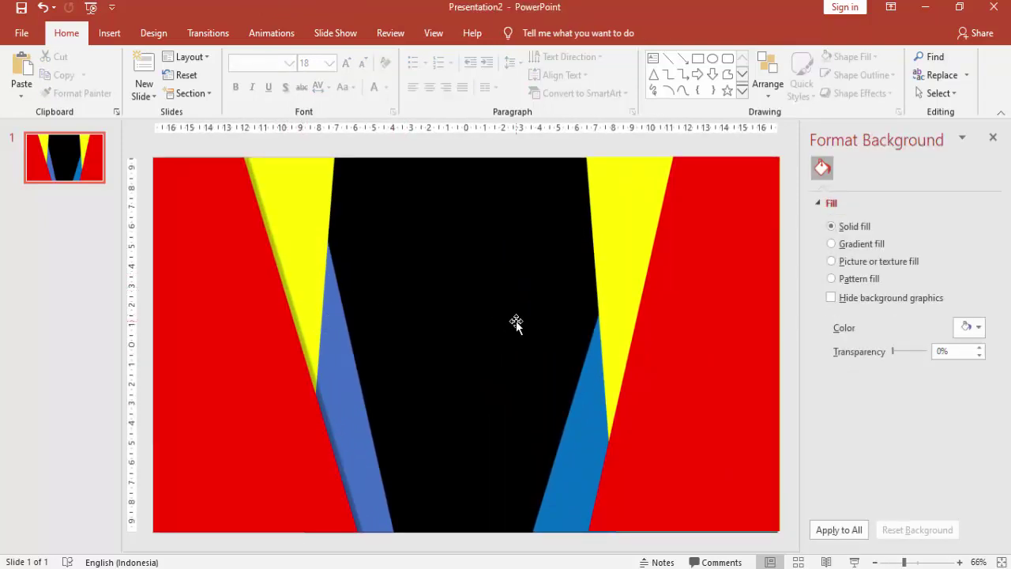
pyautogui.click(274, 312)
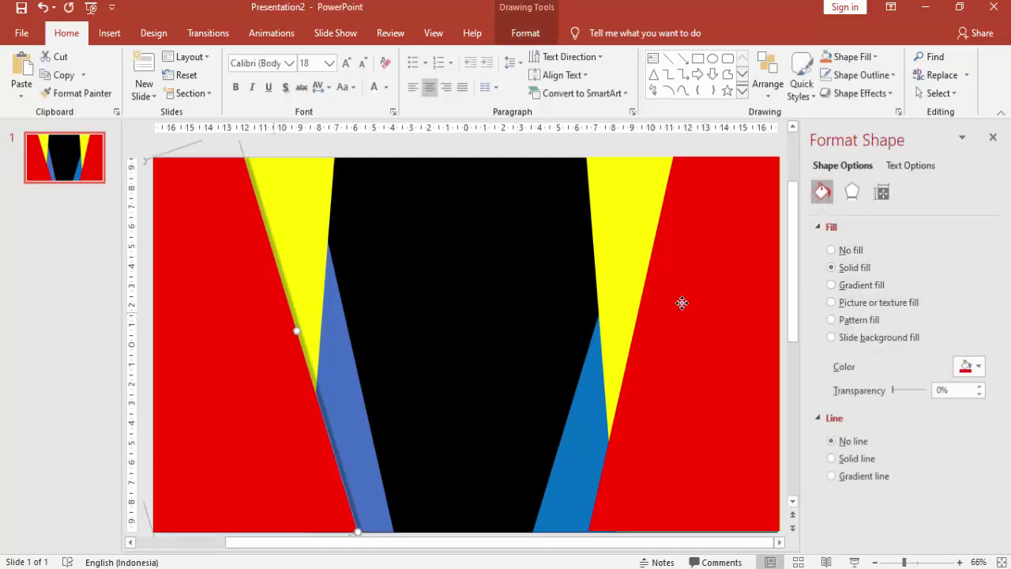
pyautogui.click(852, 192)
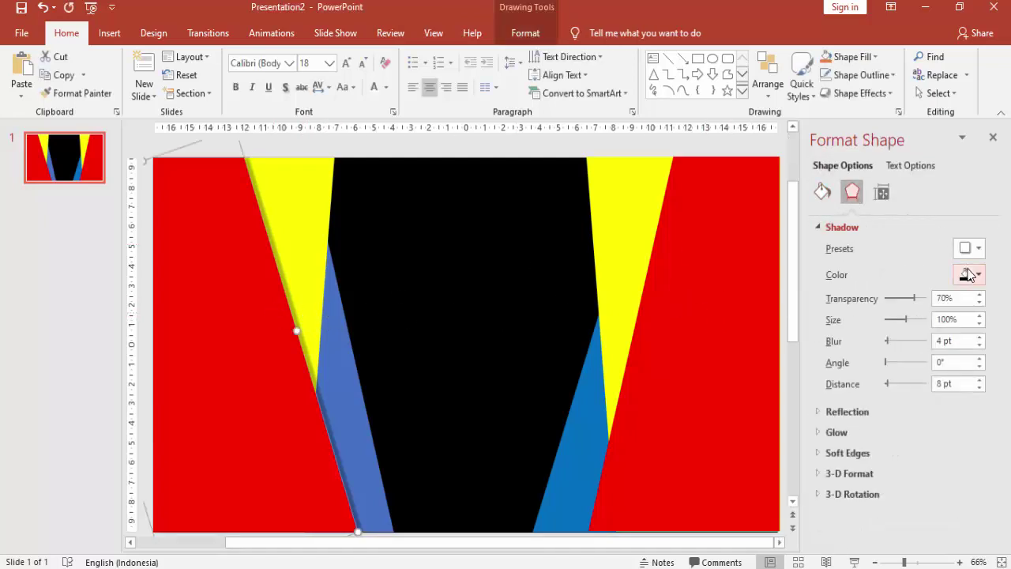
pyautogui.click(969, 274)
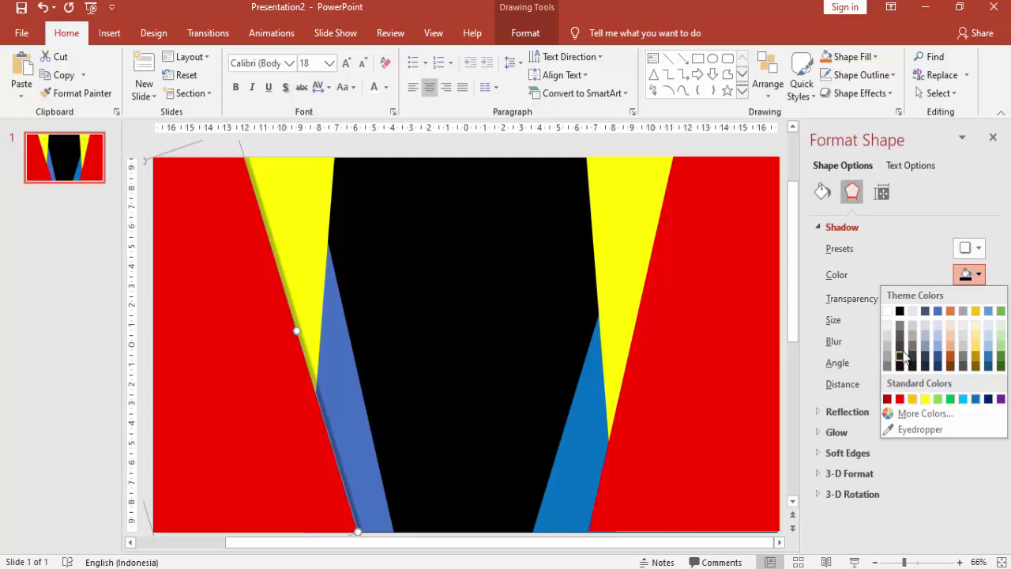
pyautogui.click(917, 240)
pyautogui.click(916, 234)
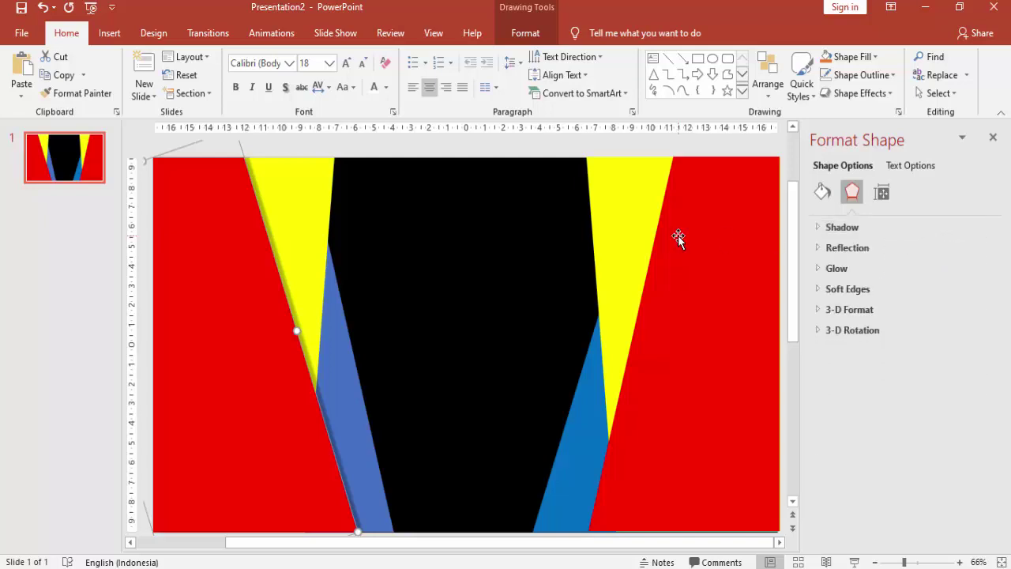
# Give the left yellow triangle an outer offset shadow at 70% transparency and 7 pt distance.
pyautogui.click(316, 204)
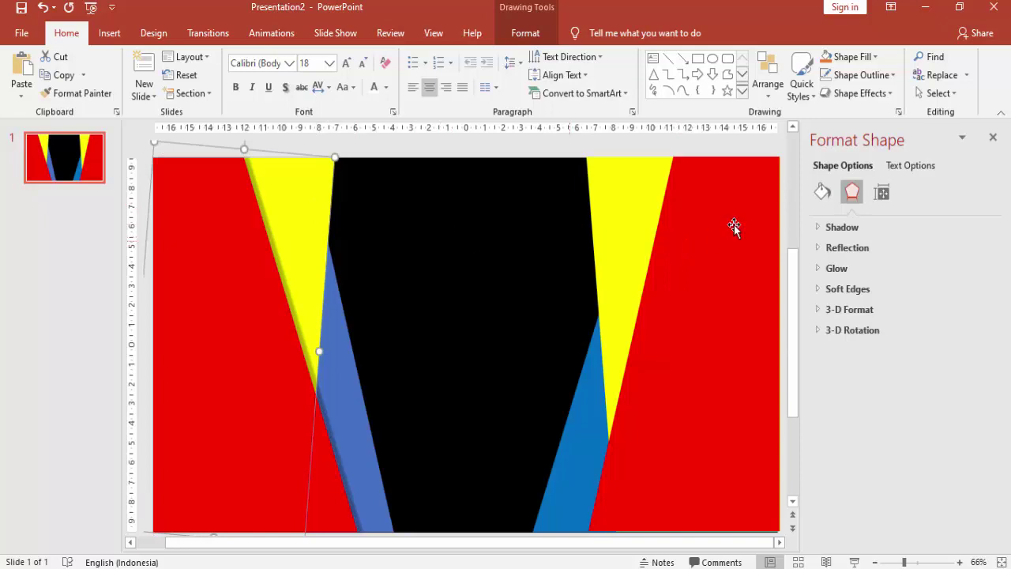
pyautogui.click(854, 227)
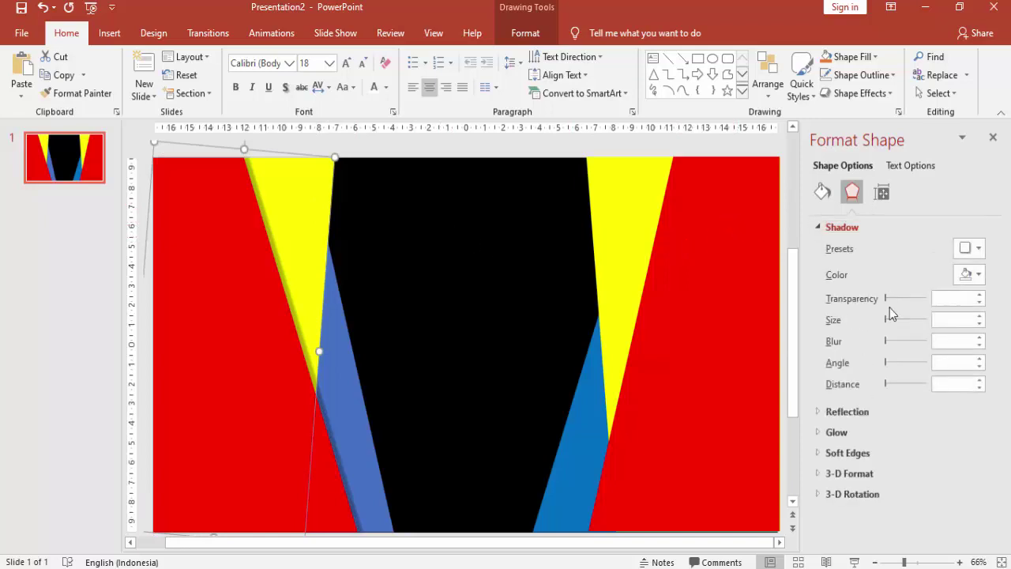
pyautogui.click(967, 249)
pyautogui.click(894, 406)
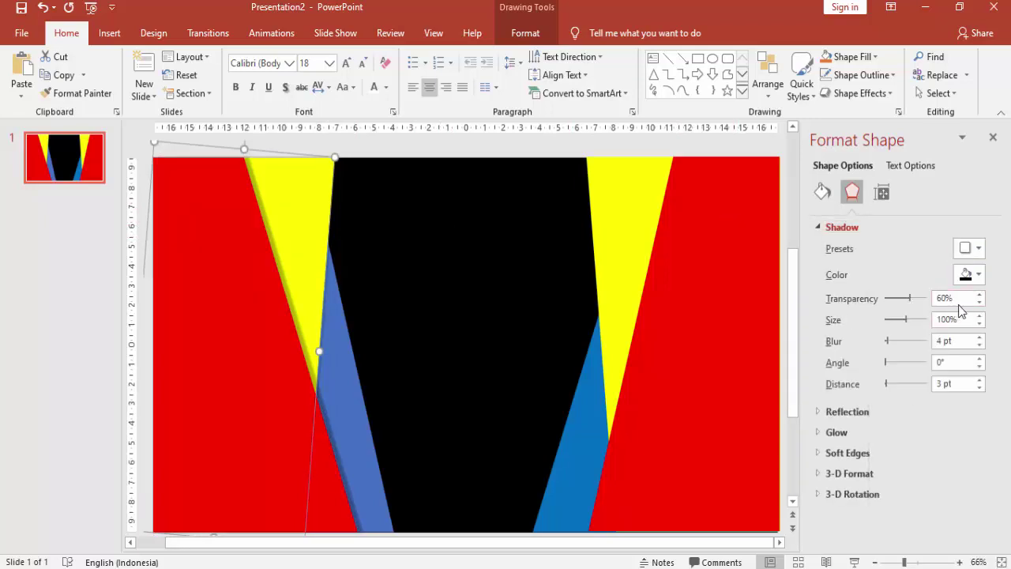
pyautogui.click(913, 297)
pyautogui.write('70')
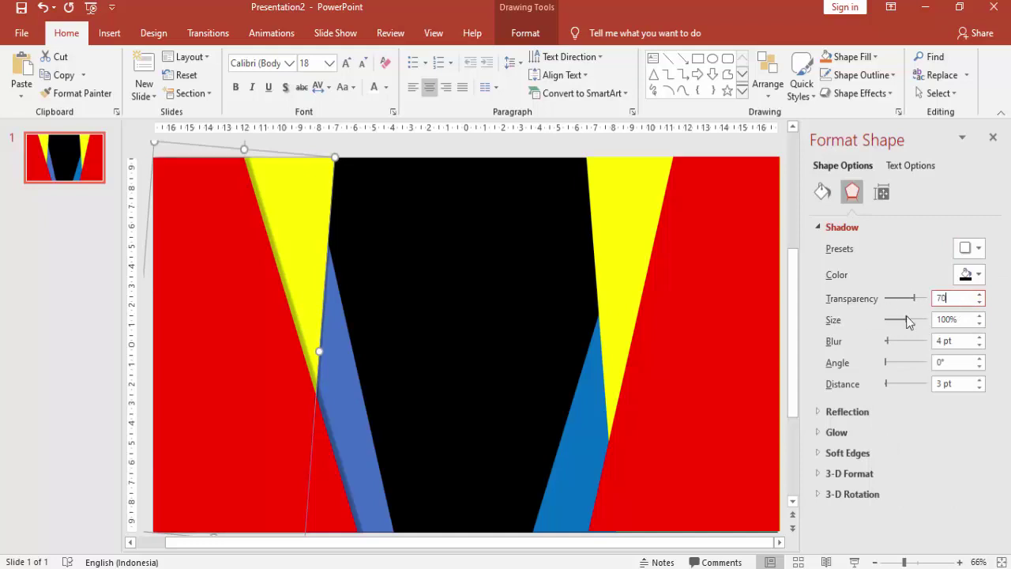
pyautogui.moveTo(964, 386); pyautogui.dragTo(907, 382)
pyautogui.write('7')
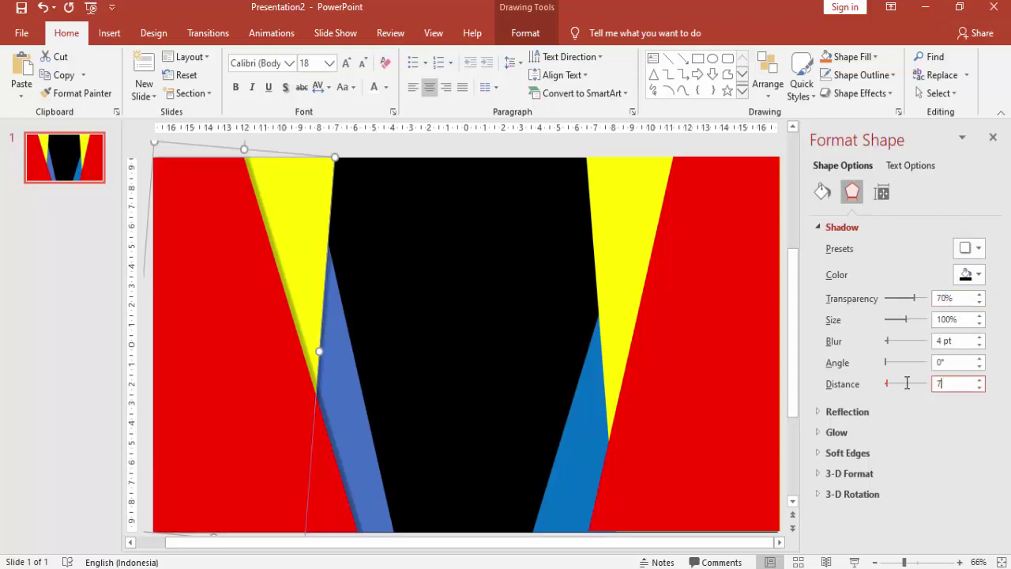
pyautogui.press('Return')
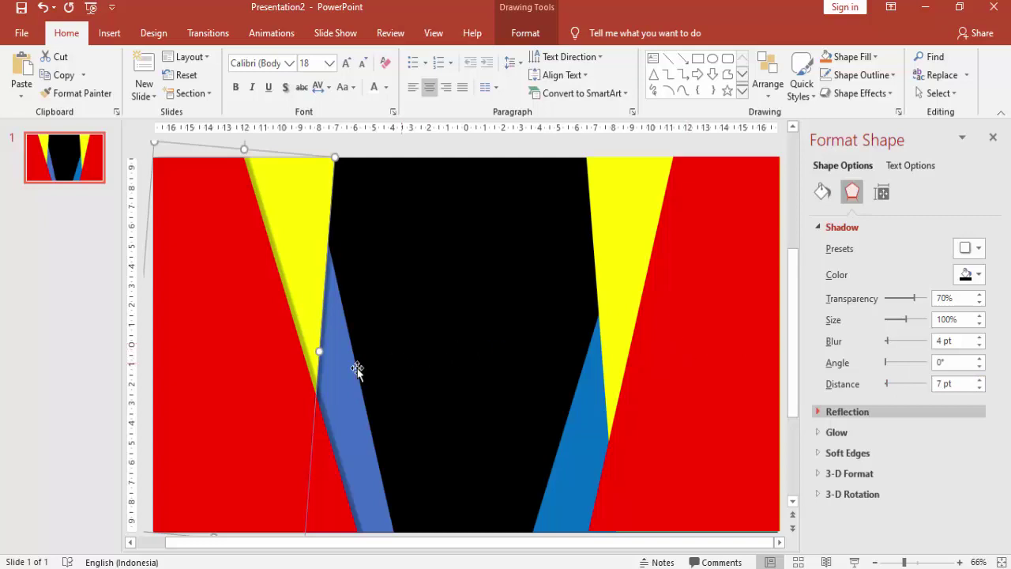
# Give the left blue strip the same shadow with 70% transparency and 7 pt distance.
pyautogui.click(349, 365)
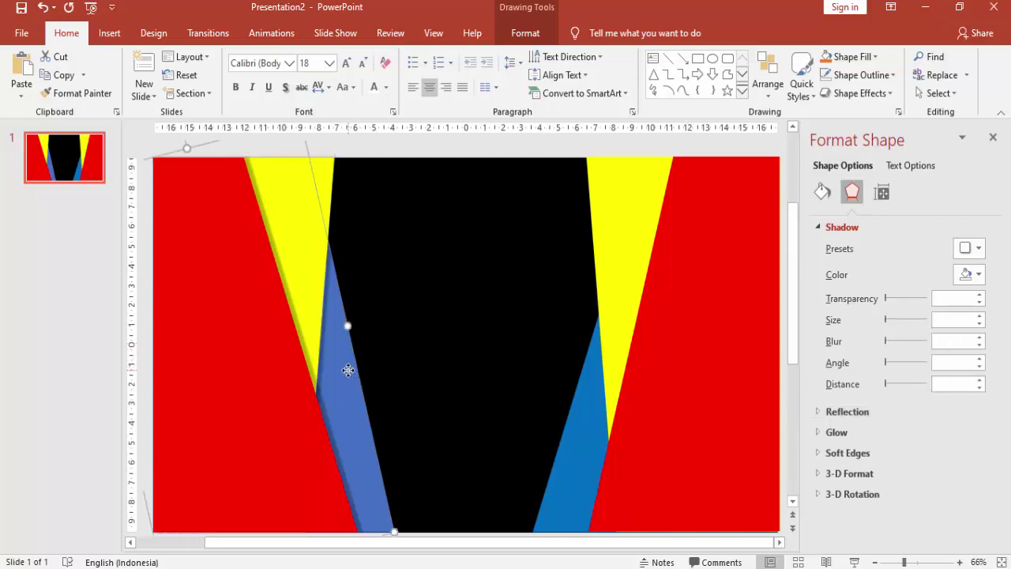
pyautogui.click(971, 248)
pyautogui.moveTo(954, 299); pyautogui.dragTo(915, 297)
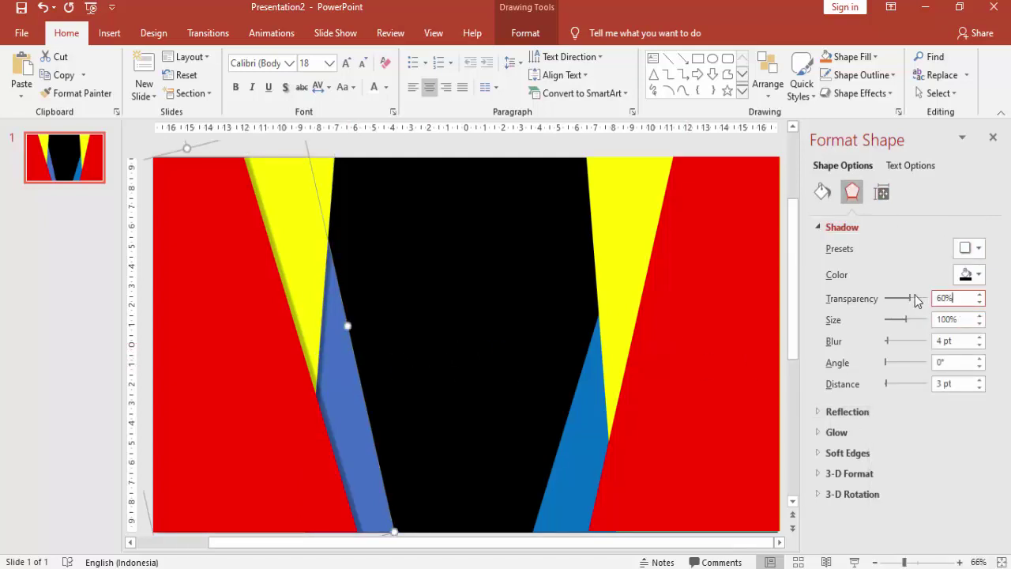
pyautogui.write('70')
pyautogui.press('Tab')
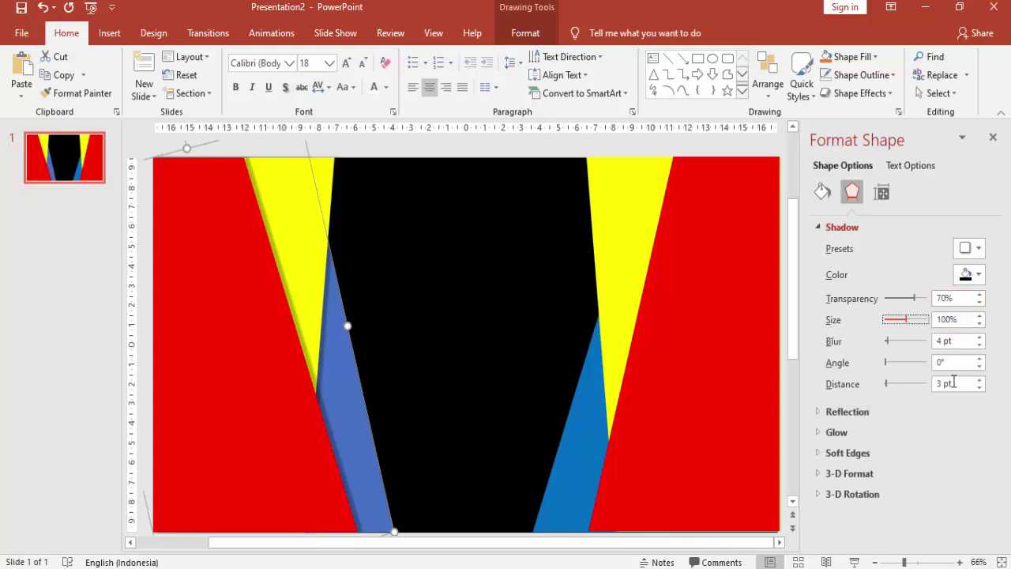
pyautogui.click(953, 382)
pyautogui.write('7')
pyautogui.press('Tab')
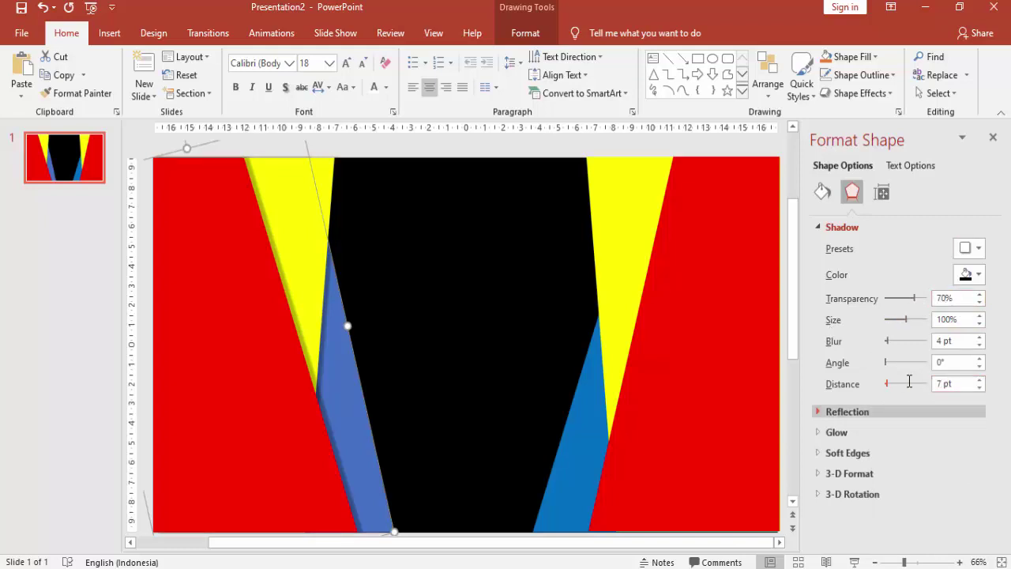
pyautogui.click(619, 295)
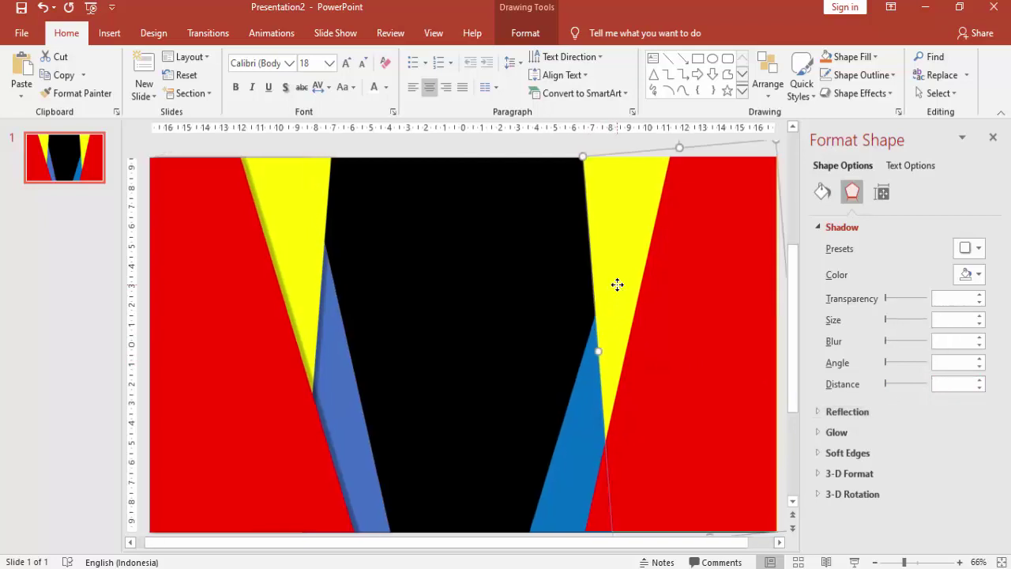
# Give the right yellow triangle an outer shadow at 70% transparency and 7 pt distance.
pyautogui.click(972, 249)
pyautogui.click(974, 408)
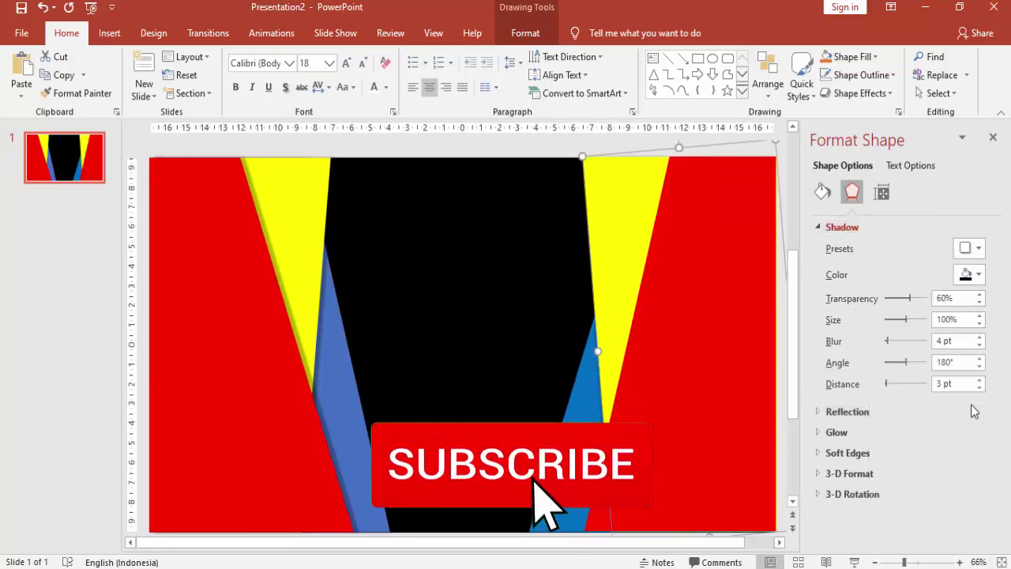
pyautogui.click(972, 248)
pyautogui.click(974, 407)
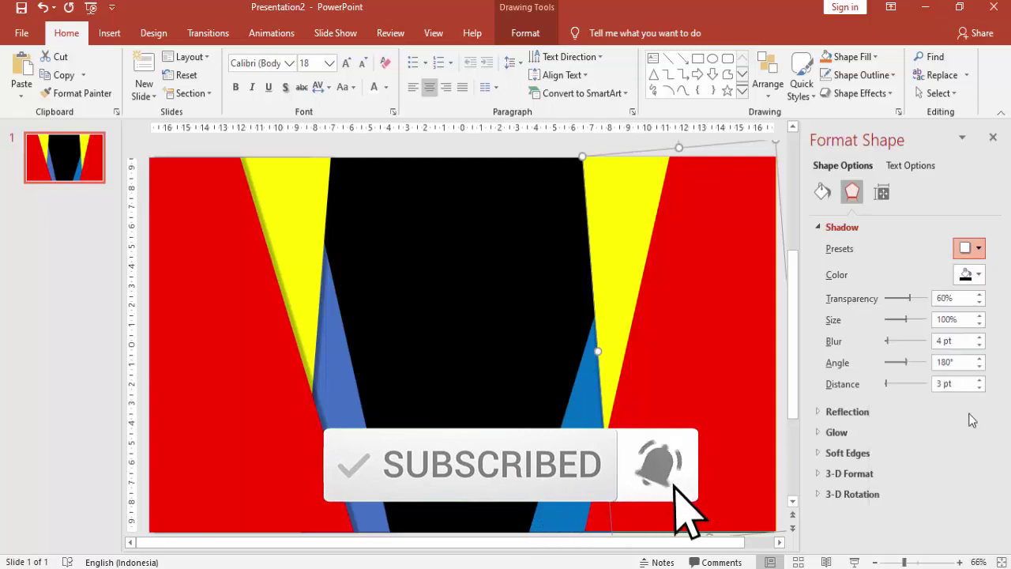
pyautogui.doubleClick(945, 298)
pyautogui.write('7')
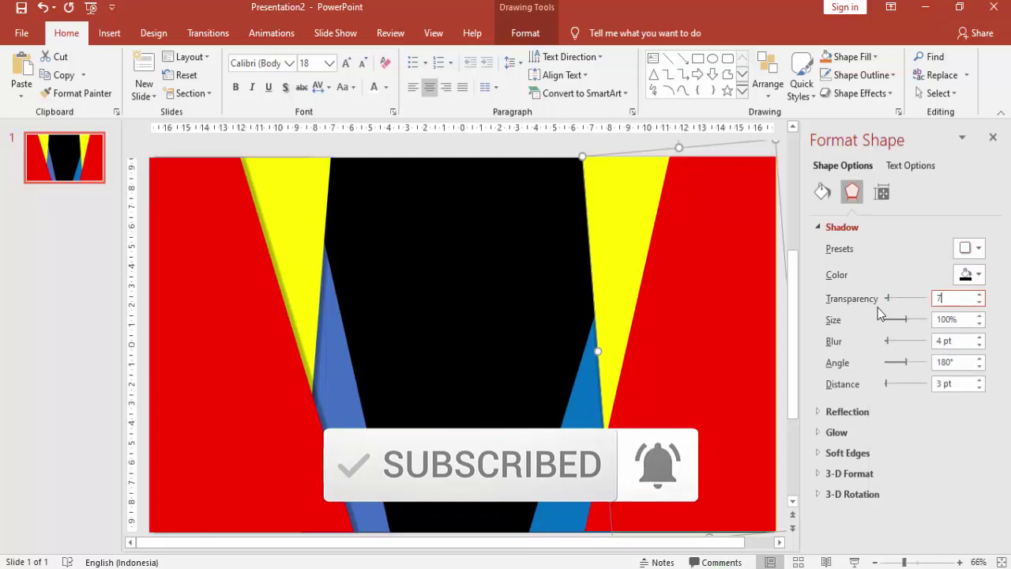
pyautogui.write('0')
pyautogui.press('Tab')
pyautogui.doubleClick(945, 384)
pyautogui.write('7')
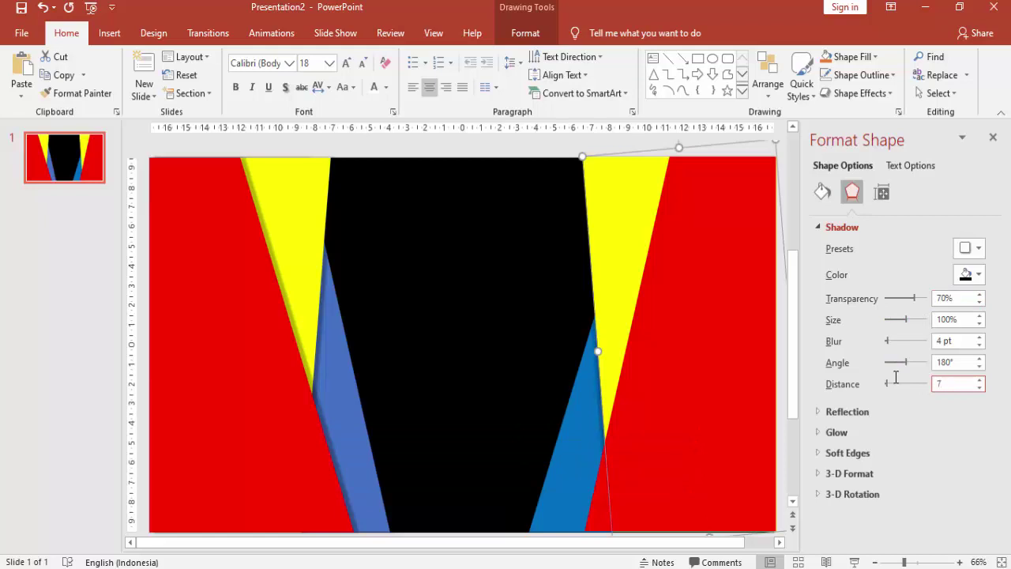
pyautogui.press('Tab')
# Give the right blue strip an outer shadow at 70% transparency and 7 pt distance.
pyautogui.click(614, 363)
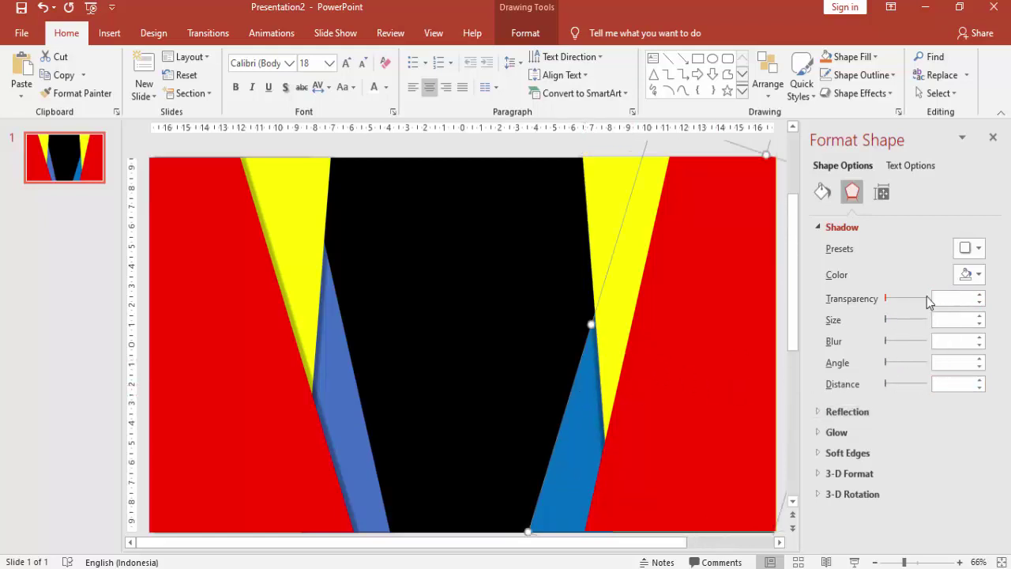
pyautogui.click(972, 248)
pyautogui.click(977, 406)
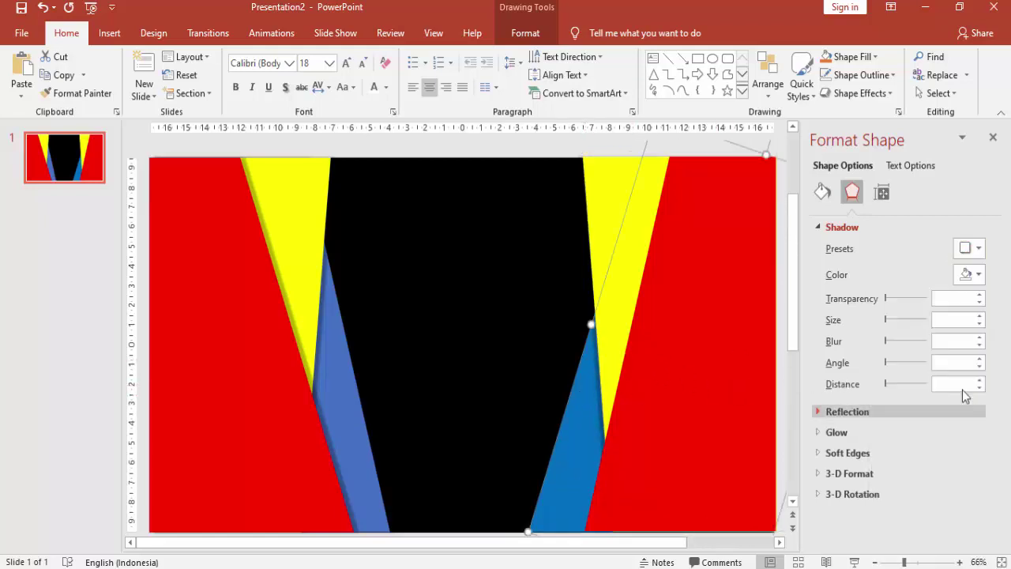
pyautogui.click(952, 298)
pyautogui.write('70')
pyautogui.press('Tab')
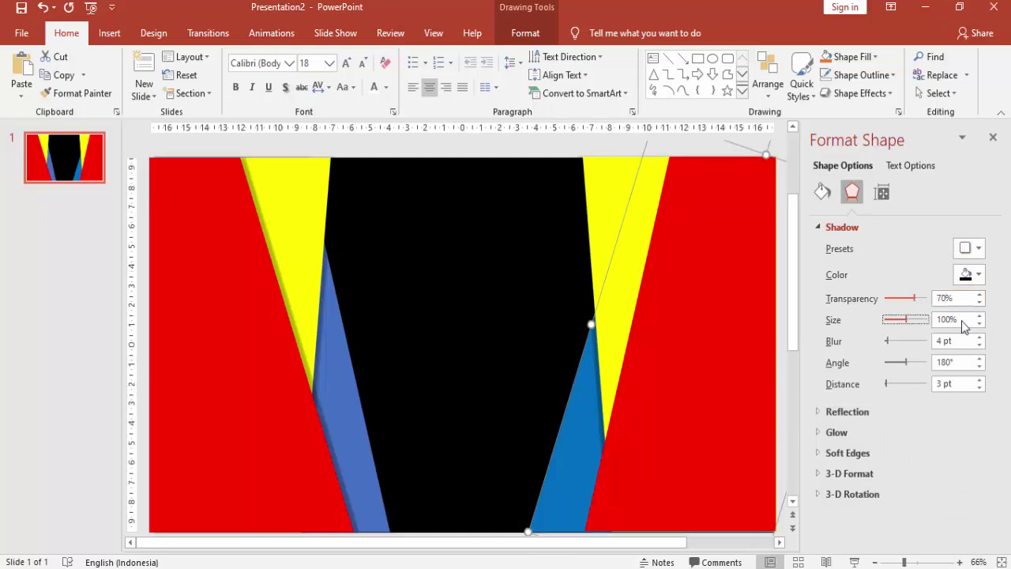
pyautogui.click(956, 384)
pyautogui.write('7')
pyautogui.press('Tab')
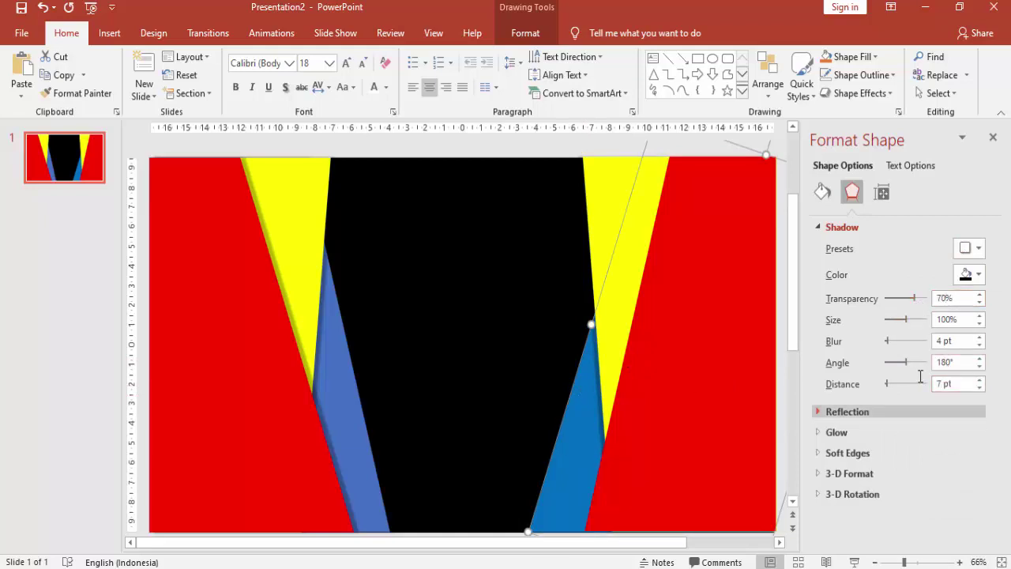
# Give the right red shape an outer shadow at 70% transparency and 7 pt distance.
pyautogui.click(681, 338)
pyautogui.click(967, 262)
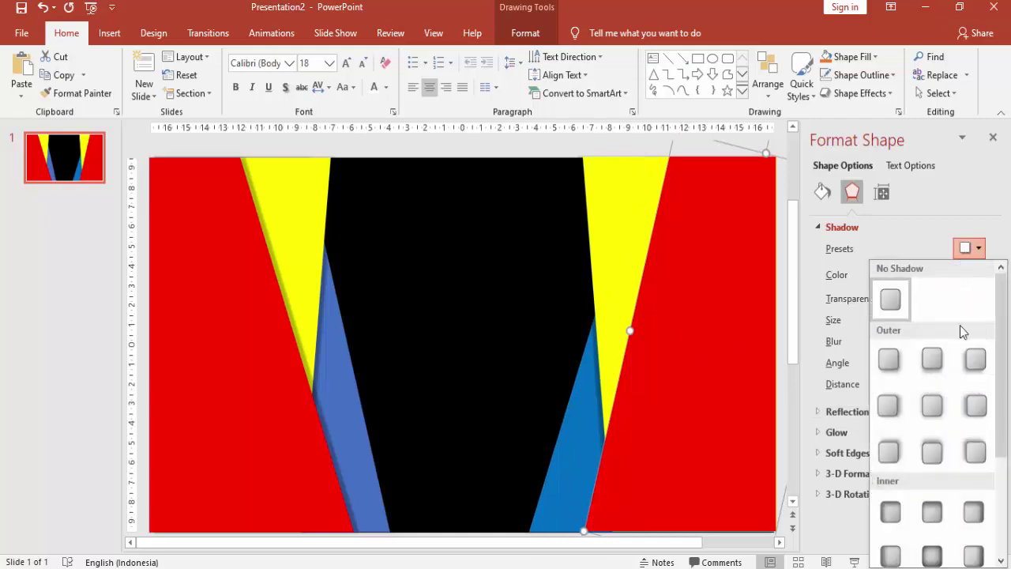
pyautogui.click(971, 403)
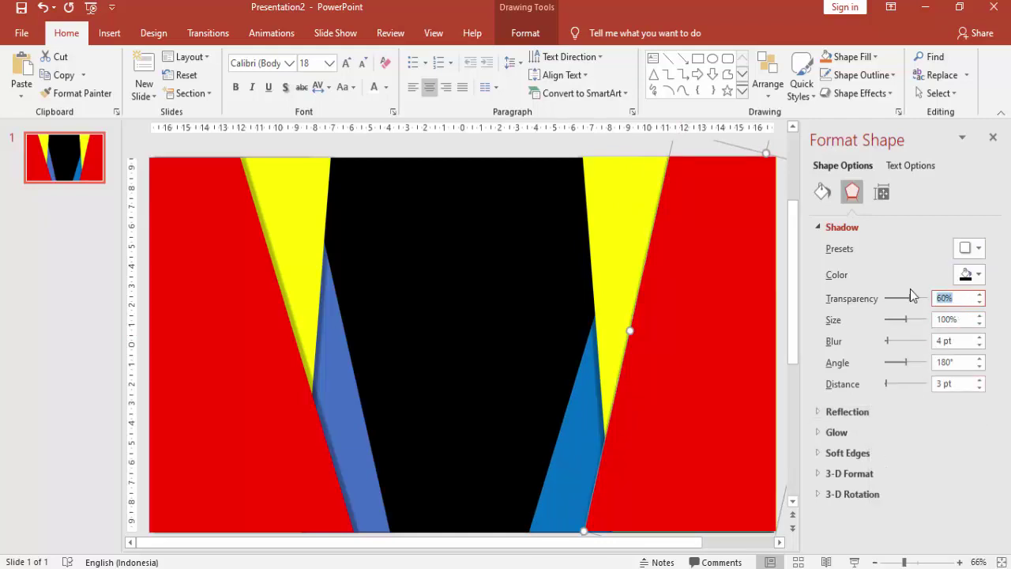
pyautogui.write('70')
pyautogui.doubleClick(957, 384)
pyautogui.write('7')
pyautogui.press('Tab')
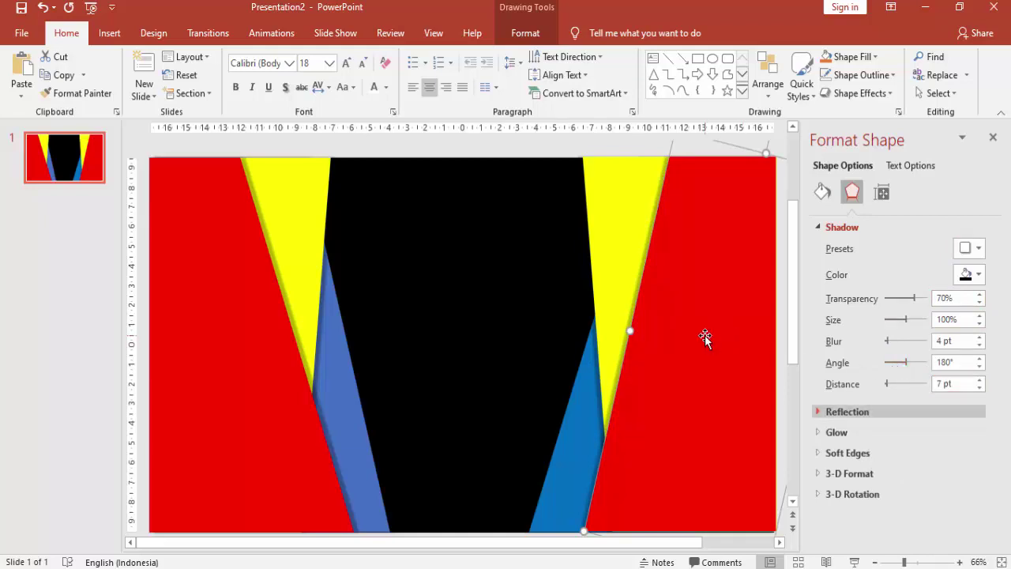
# Deselect the shapes and bring up the slide's shortcut menu, dismissing it without changes.
pyautogui.scroll(-2, 705, 335)
pyautogui.click(505, 180)
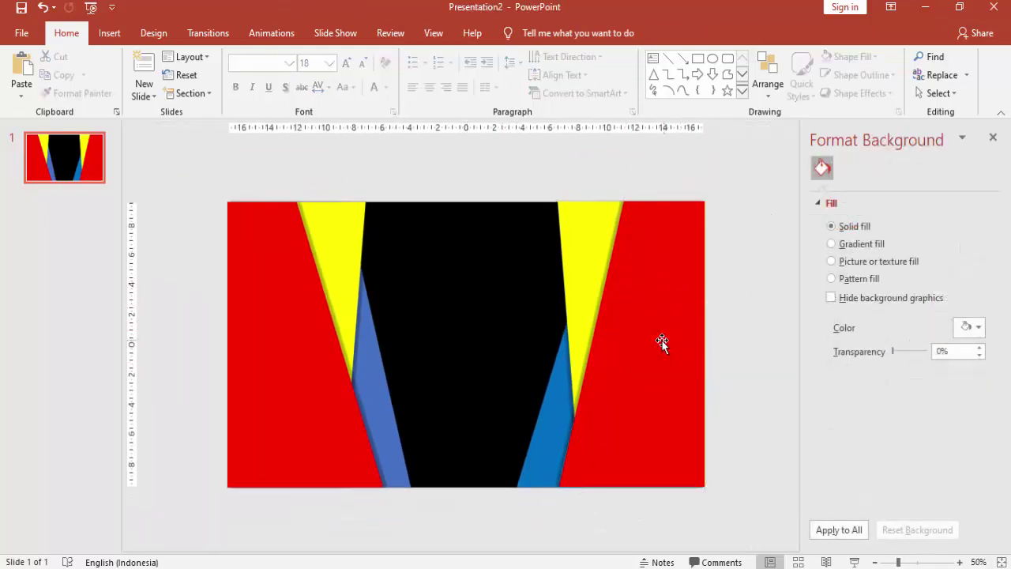
pyautogui.rightClick(729, 297)
pyautogui.click(720, 279)
pyautogui.rightClick(748, 271)
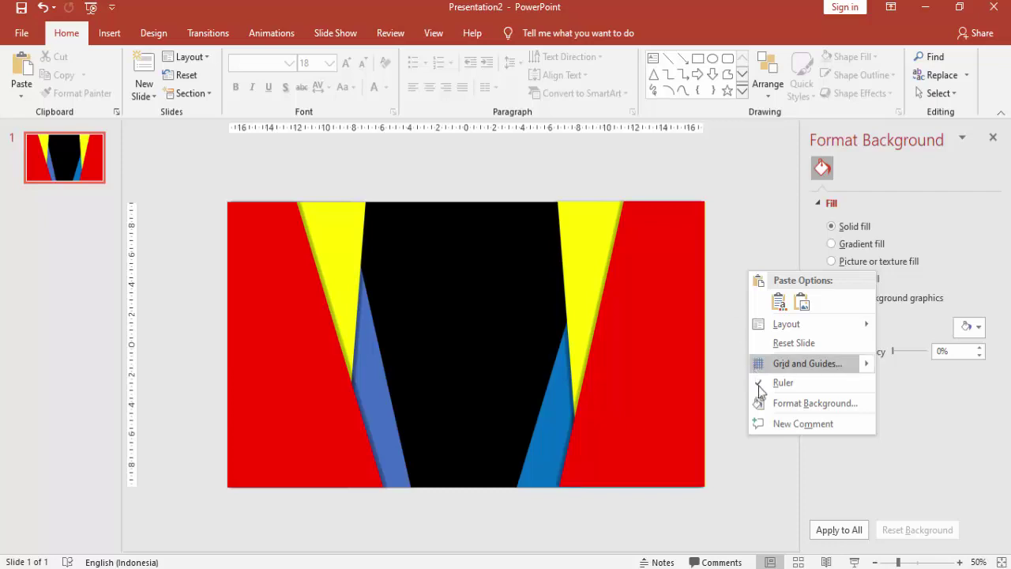
pyautogui.click(734, 383)
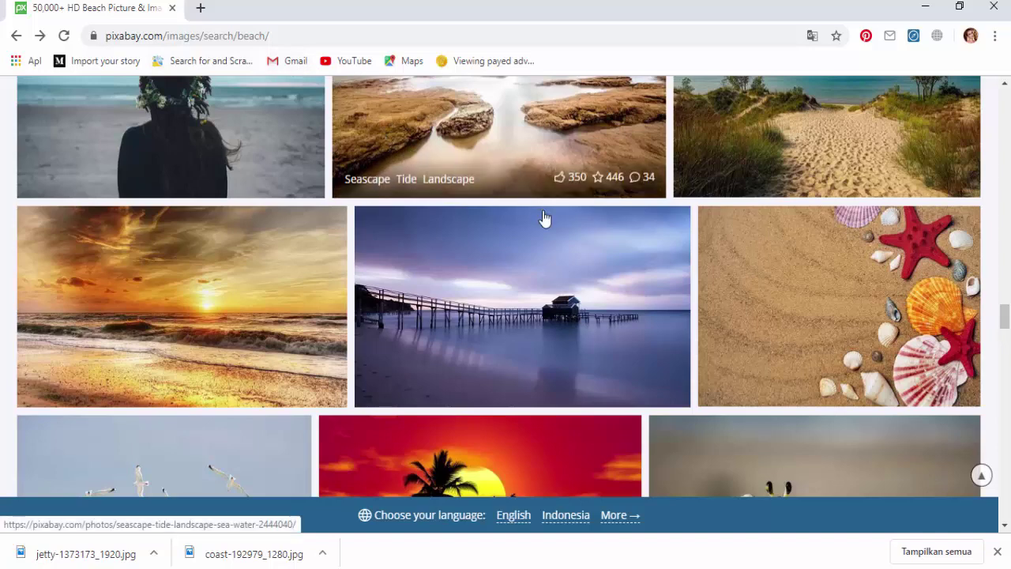
pyautogui.scroll(-2, 543, 218)
pyautogui.scroll(2, 540, 217)
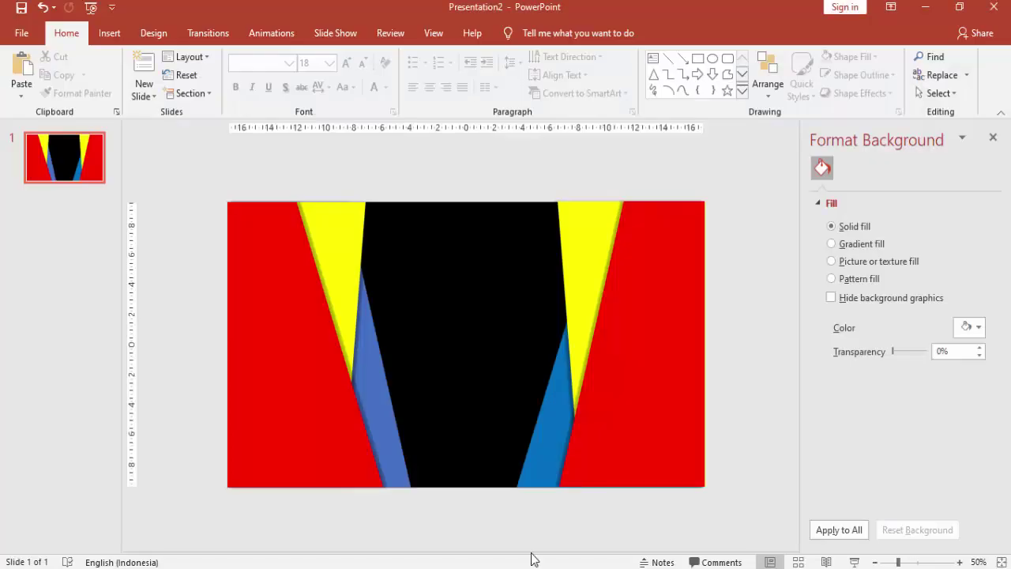
# Set the slide background to the jetty-1373173_1920 picture and select the shape covering it.
pyautogui.rightClick(751, 352)
pyautogui.click(780, 479)
pyautogui.click(853, 345)
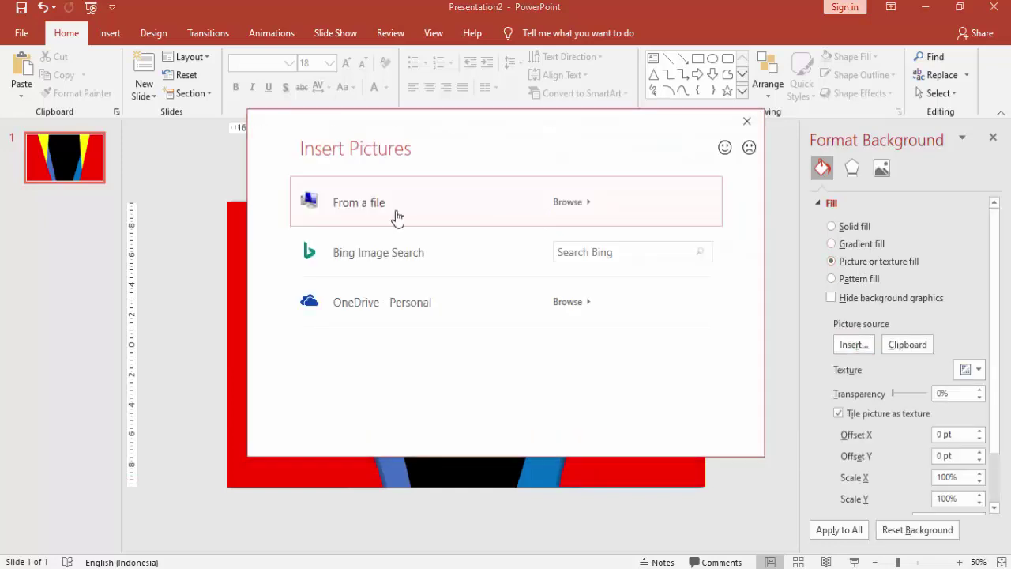
pyautogui.click(397, 218)
pyautogui.click(385, 174)
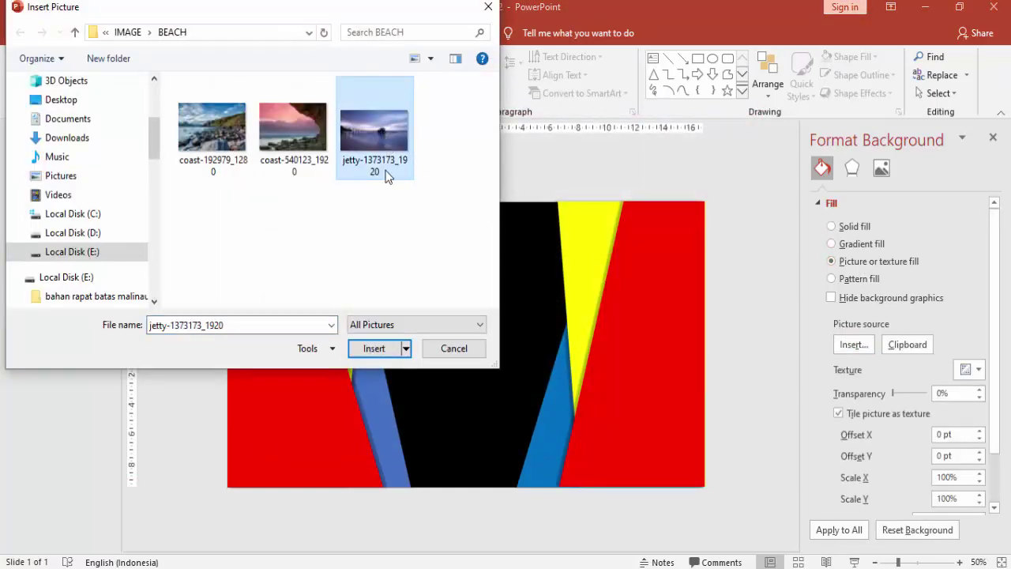
pyautogui.click(383, 349)
pyautogui.moveTo(488, 310)
pyautogui.mouseDown()
pyautogui.moveTo(494, 483)
pyautogui.moveTo(486, 270)
pyautogui.mouseUp()
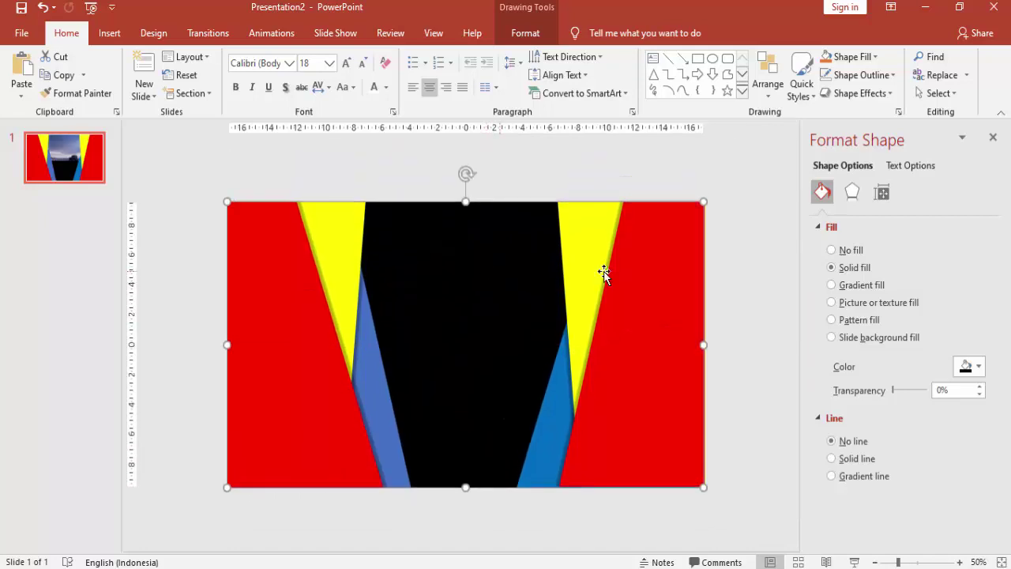
# Set the black, blue and left red shapes to Slide background fill.
pyautogui.click(770, 249)
pyautogui.moveTo(197, 166); pyautogui.dragTo(721, 509)
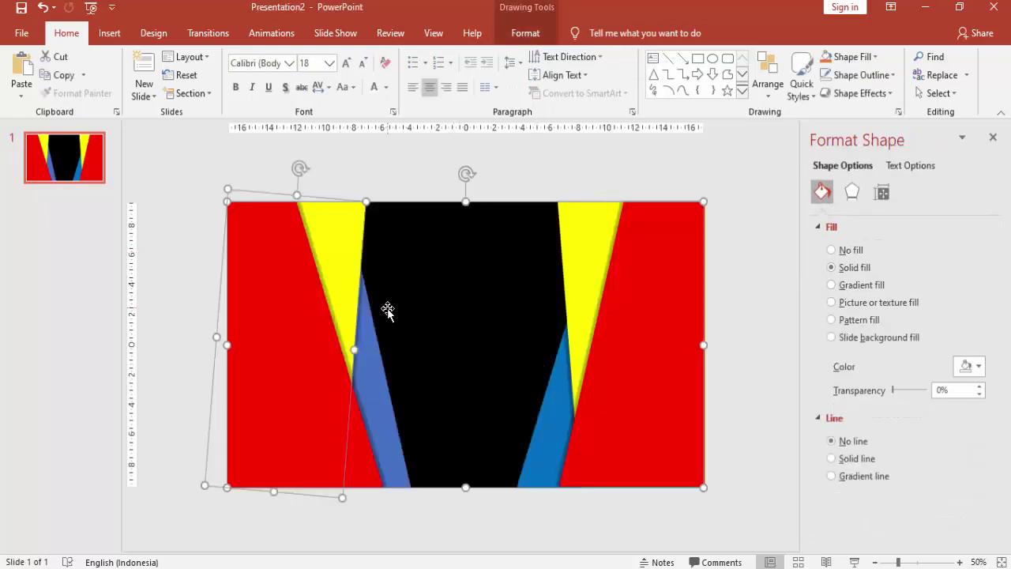
pyautogui.click(832, 338)
pyautogui.click(748, 338)
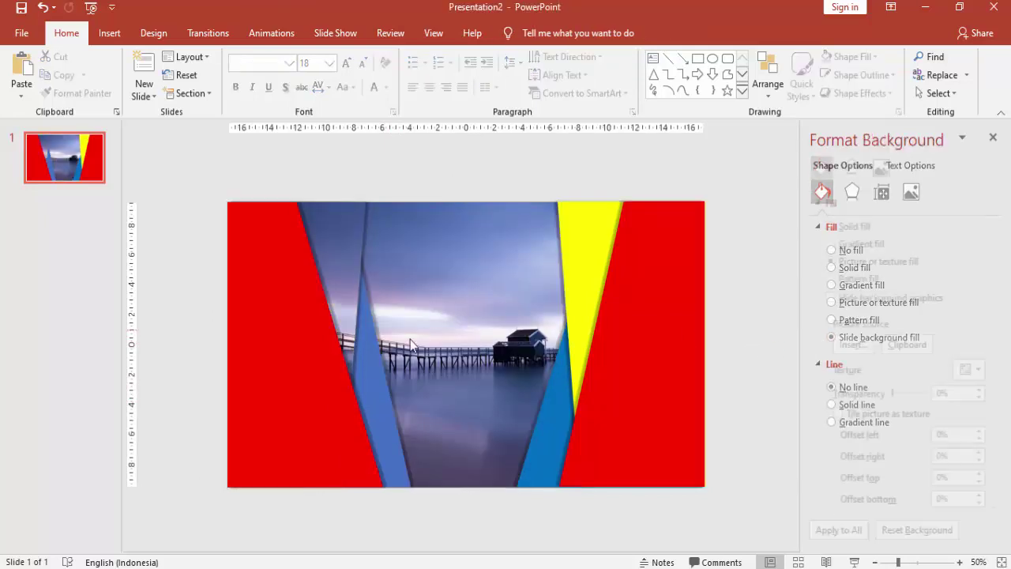
pyautogui.click(361, 361)
pyautogui.click(832, 338)
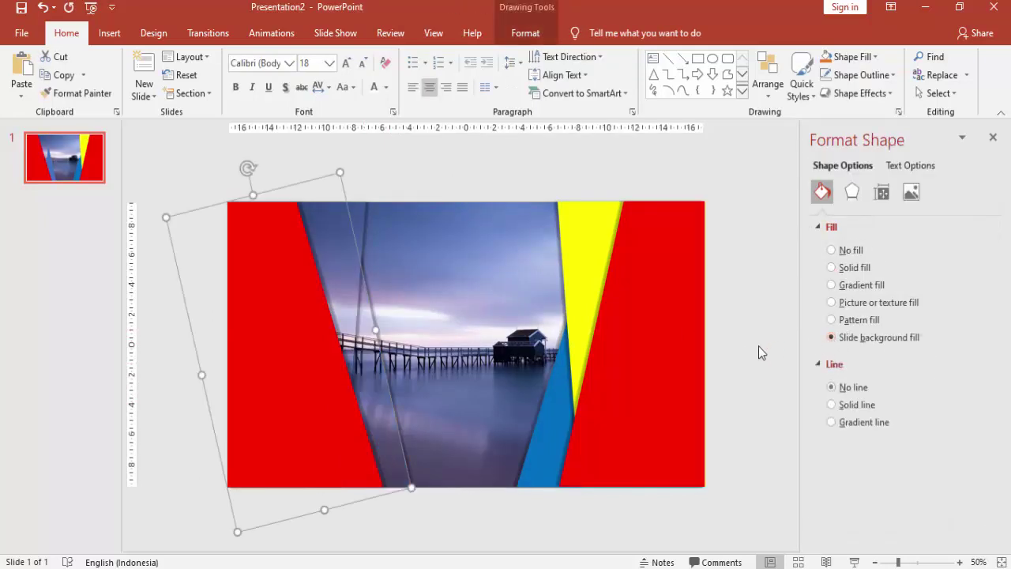
pyautogui.click(312, 384)
pyautogui.click(832, 338)
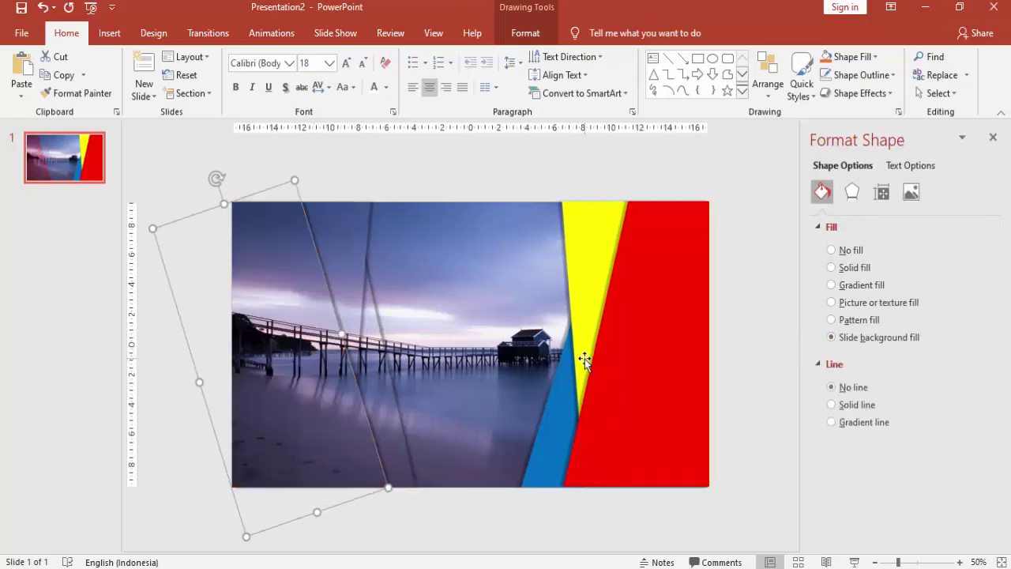
# Apply Slide background fill to the yellow, right red and right blue sliver shapes.
pyautogui.click(706, 345)
pyautogui.click(832, 339)
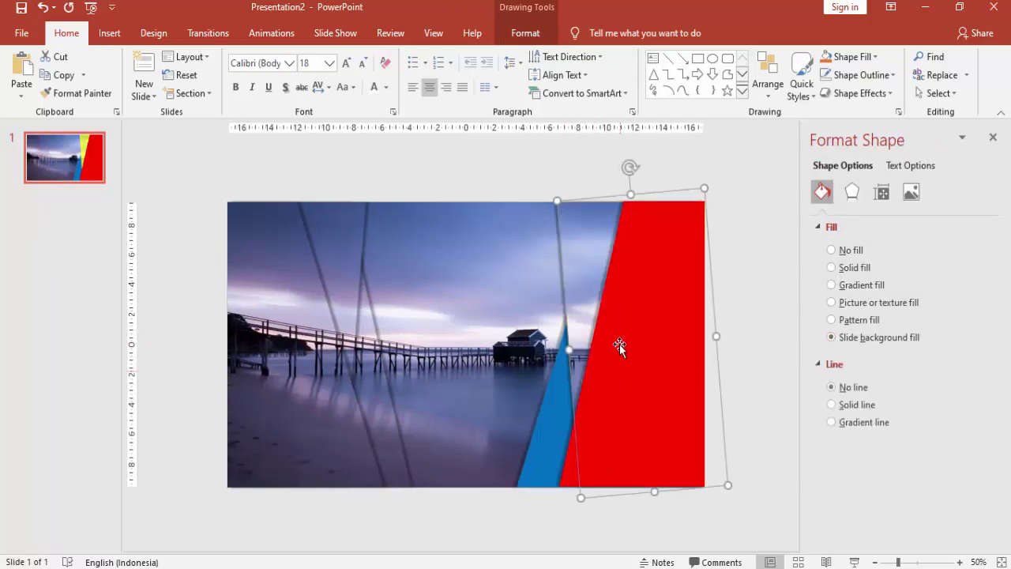
pyautogui.click(621, 345)
pyautogui.click(832, 338)
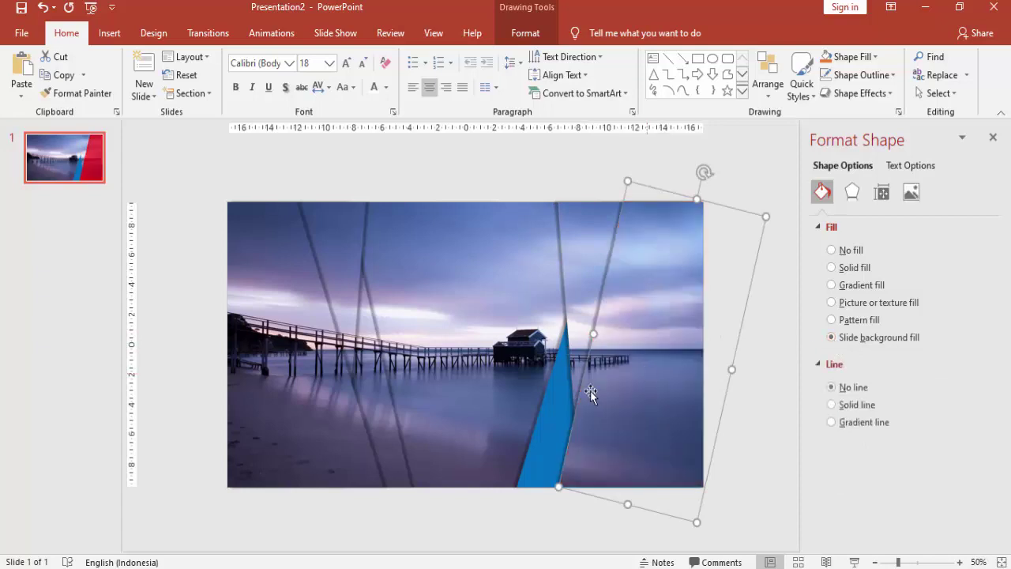
pyautogui.click(557, 402)
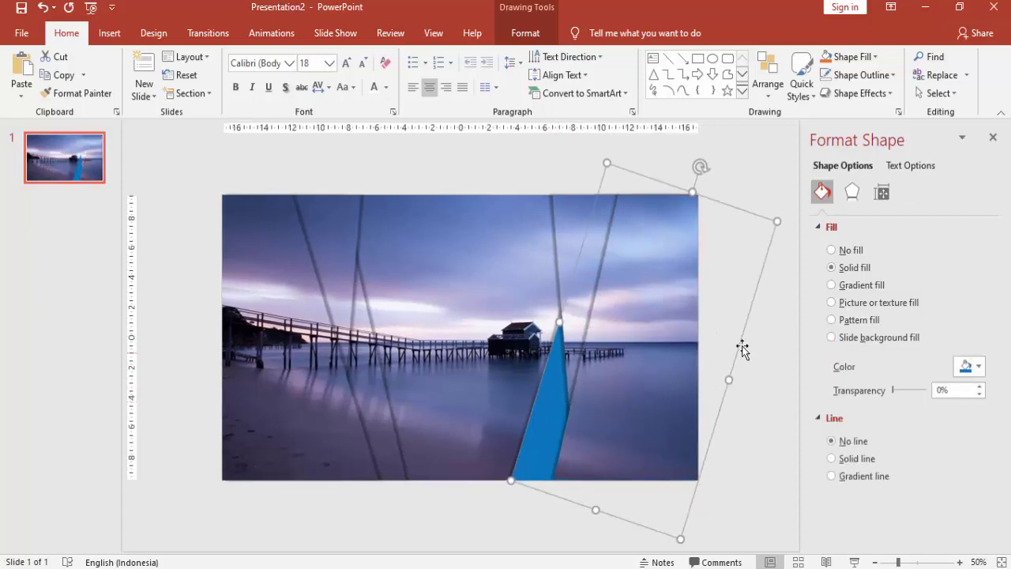
pyautogui.click(833, 338)
pyautogui.click(751, 174)
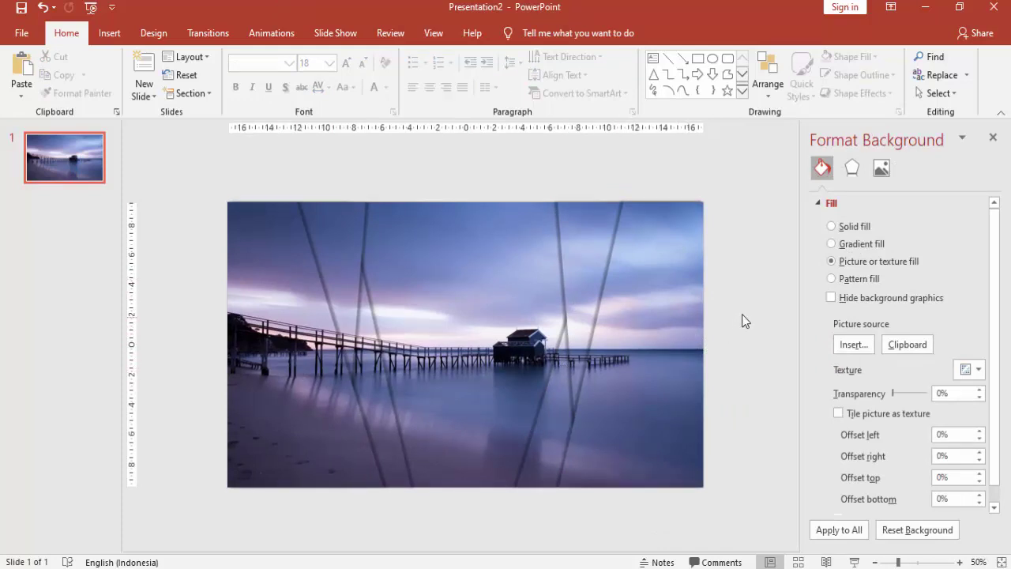
# Close the Format Background pane, select the leftmost angled shape and switch to Animations.
pyautogui.click(993, 140)
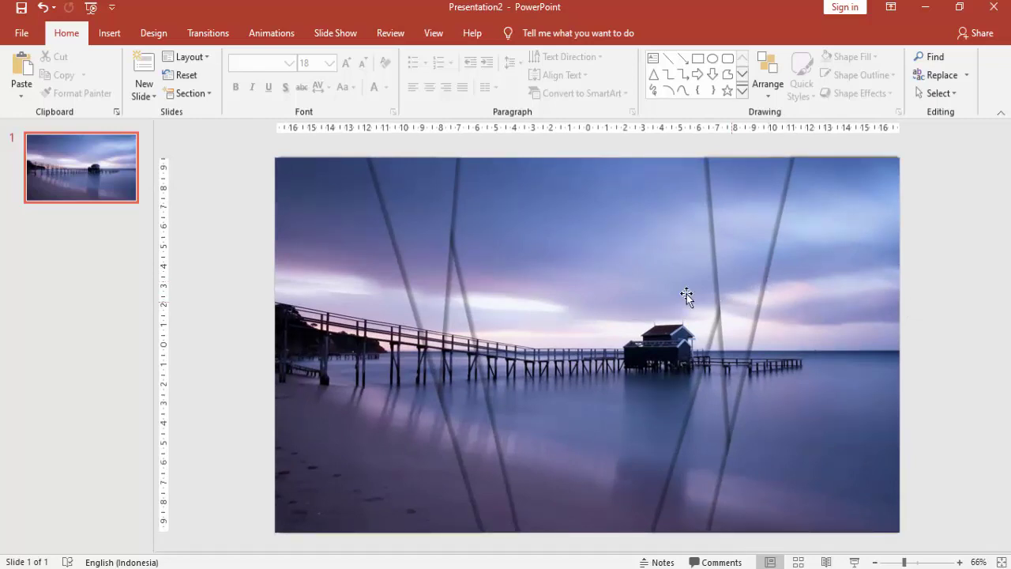
pyautogui.click(382, 318)
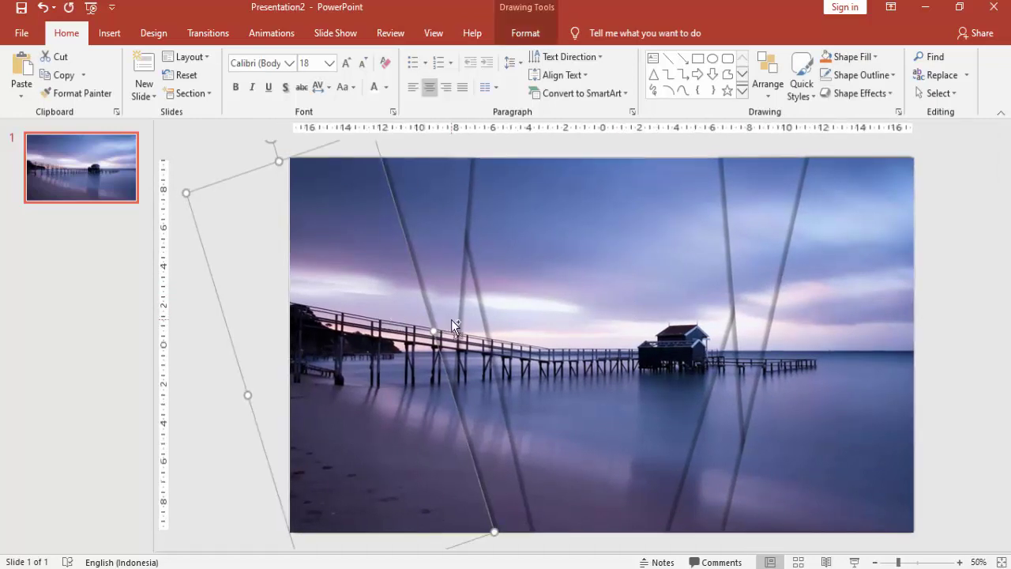
pyautogui.scroll(-2, 451, 320)
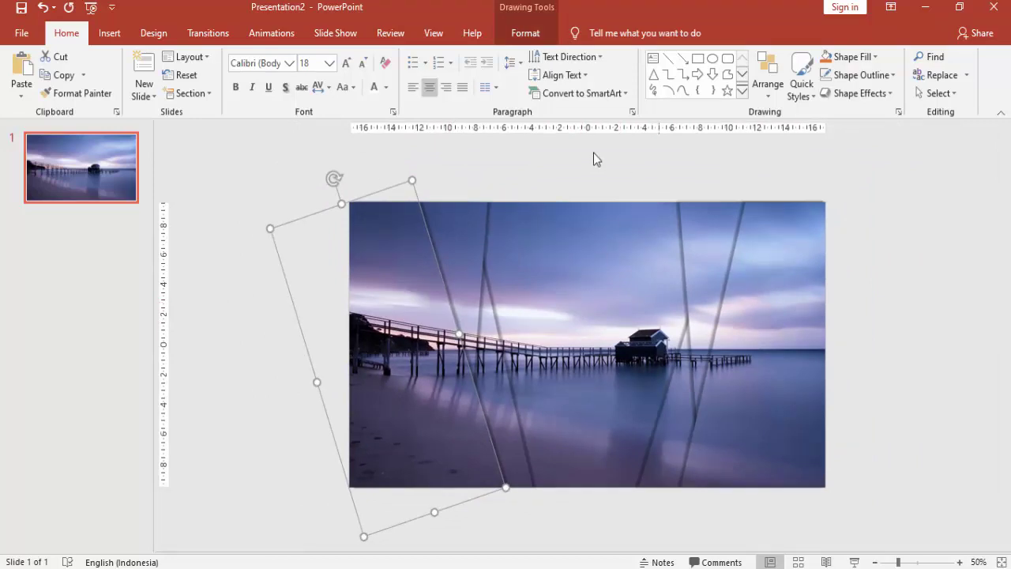
pyautogui.click(288, 41)
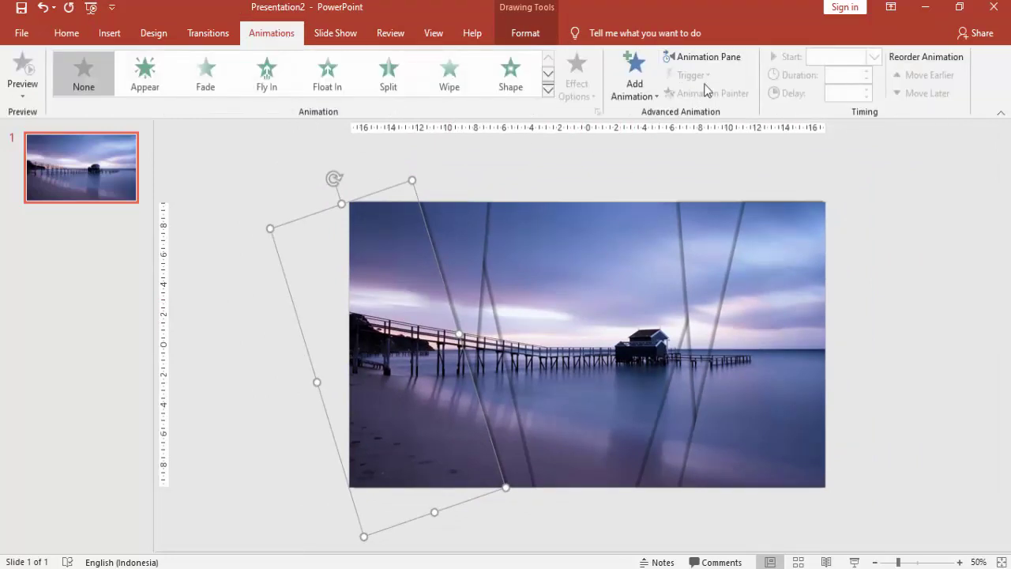
# Show the Animation Pane and add a Lines motion path to the left angled shape.
pyautogui.click(705, 57)
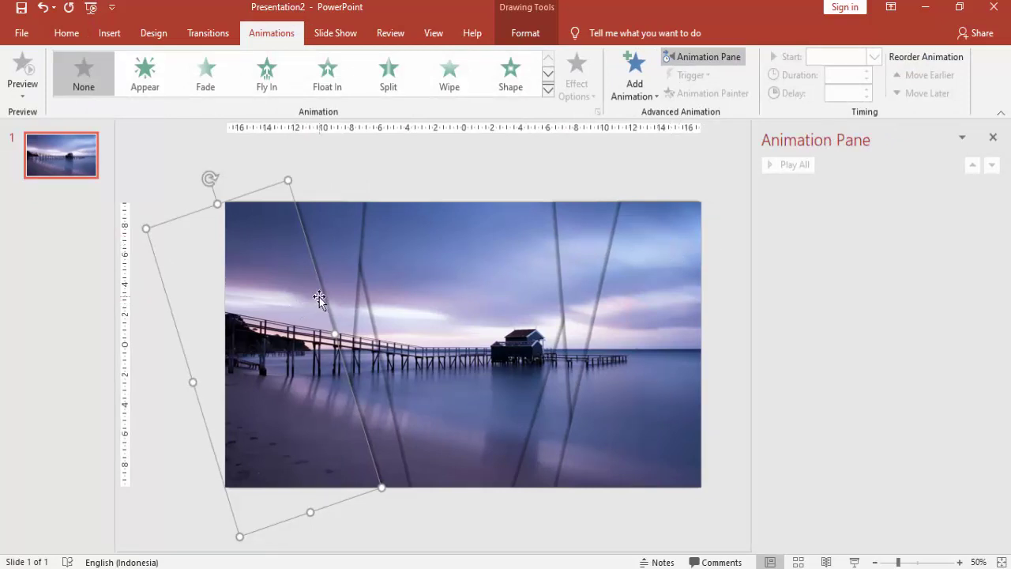
pyautogui.click(639, 84)
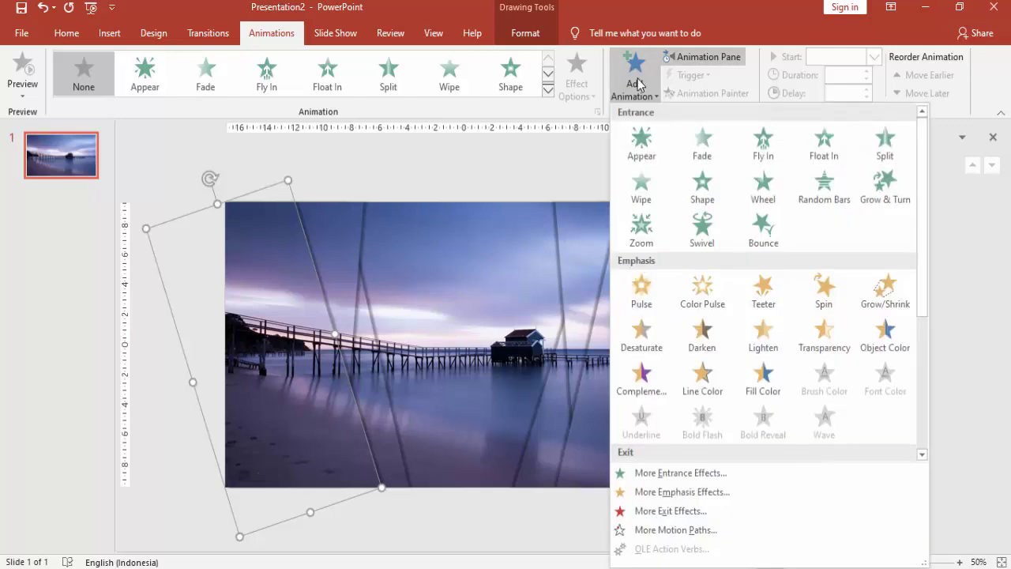
pyautogui.scroll(-3, 640, 293)
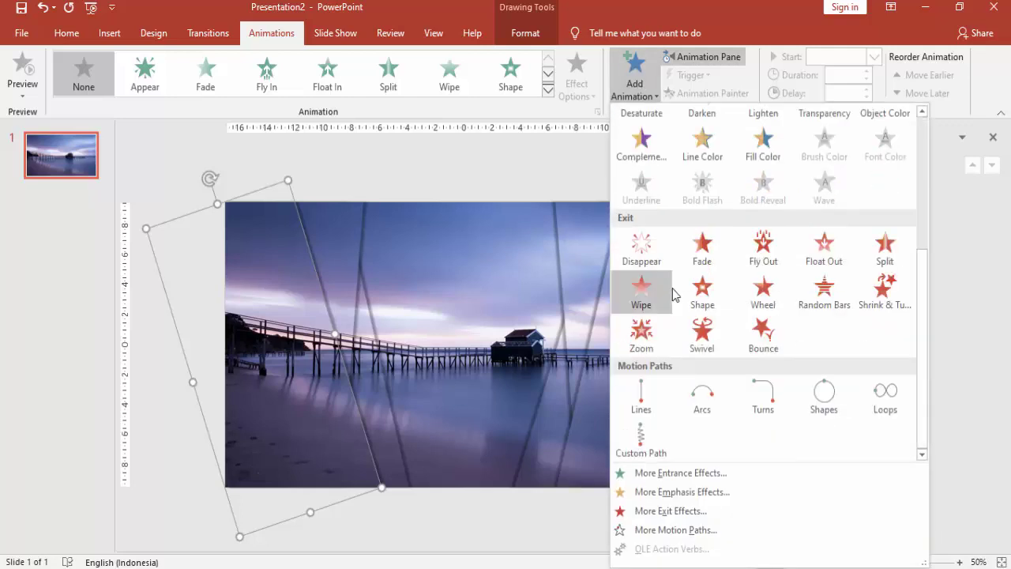
pyautogui.click(646, 395)
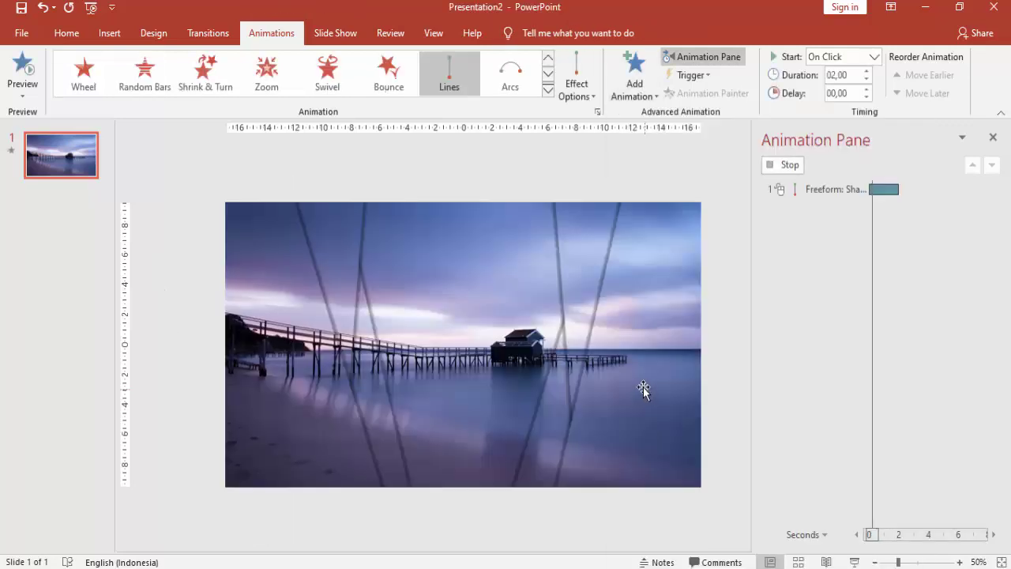
# Point the Lines motion path Left and drag its end point closer to the start.
pyautogui.click(584, 82)
pyautogui.click(595, 172)
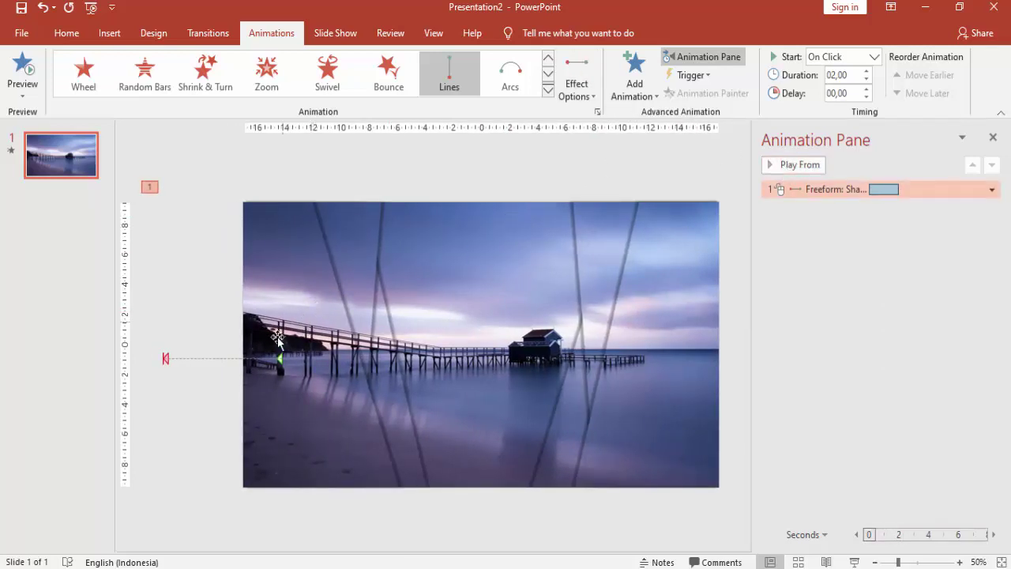
pyautogui.click(168, 359)
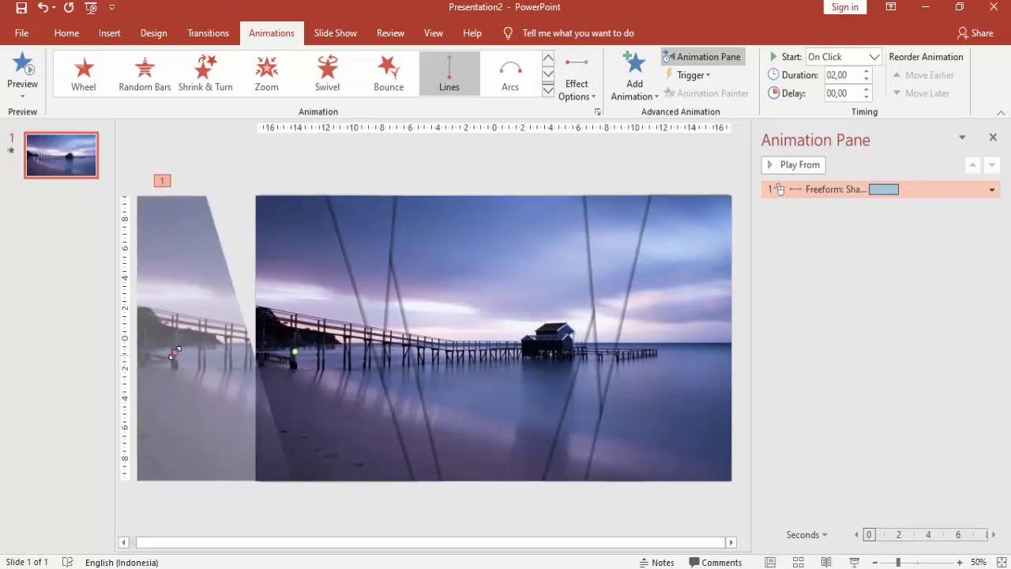
pyautogui.moveTo(177, 352); pyautogui.dragTo(233, 352)
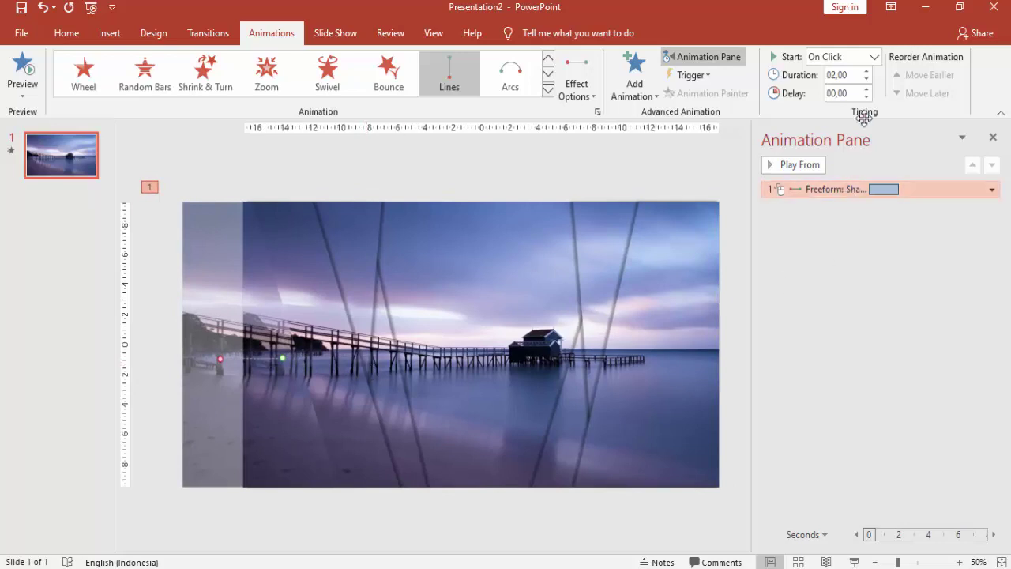
# Set the motion to start With Previous over 04,00 seconds and open its effect settings.
pyautogui.click(873, 57)
pyautogui.click(839, 90)
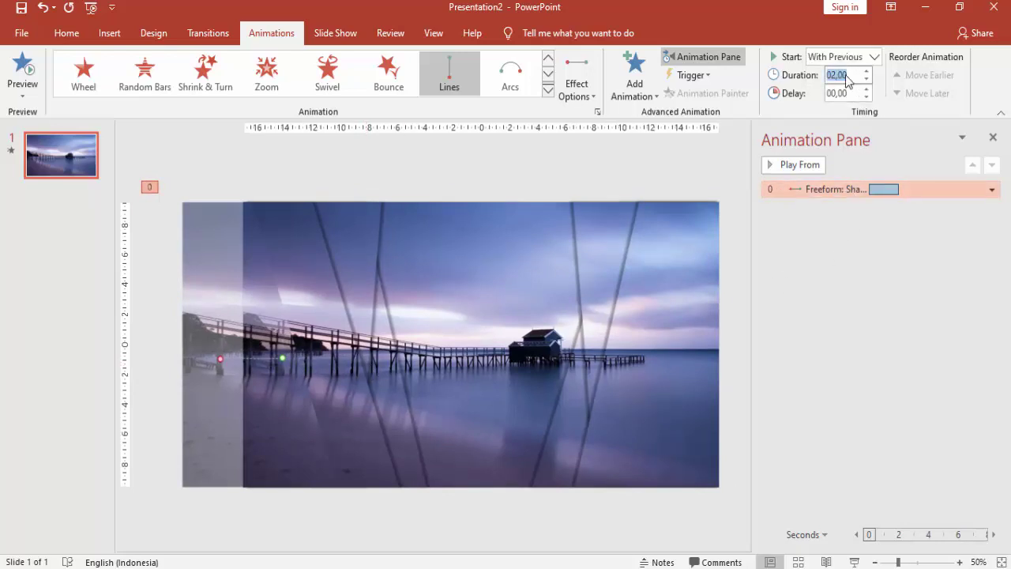
pyautogui.doubleClick(859, 76)
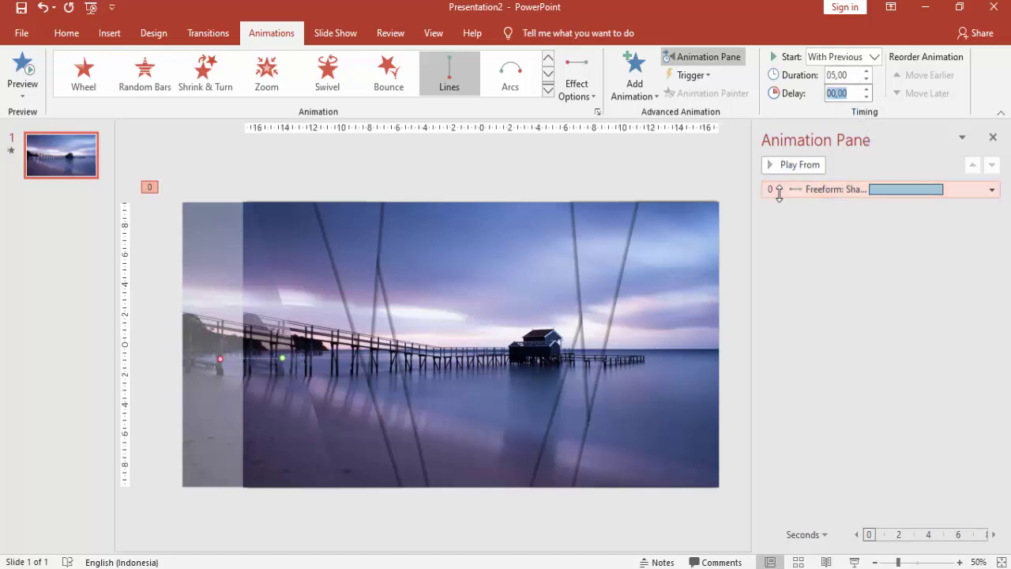
pyautogui.click(789, 167)
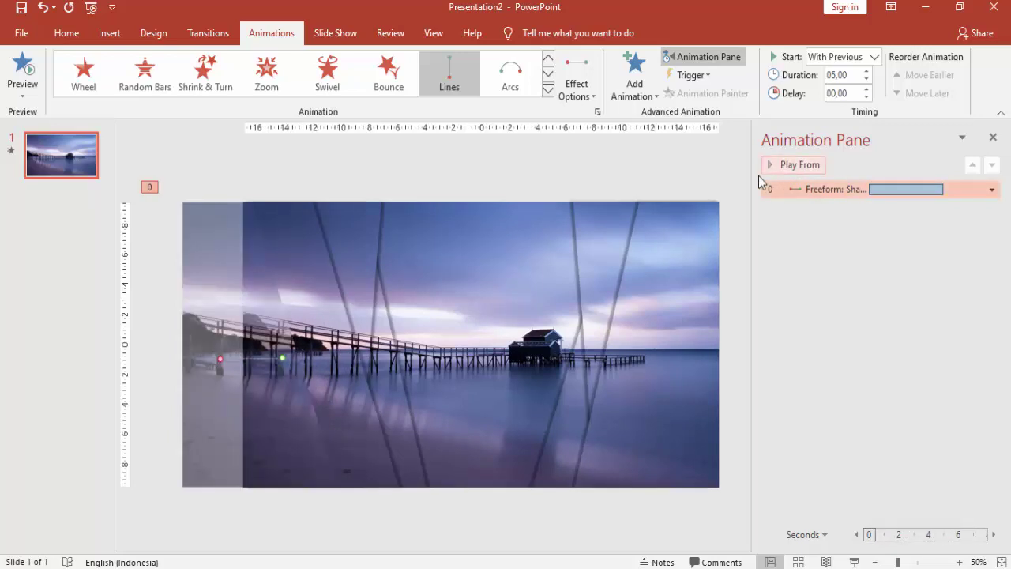
pyautogui.doubleClick(856, 77)
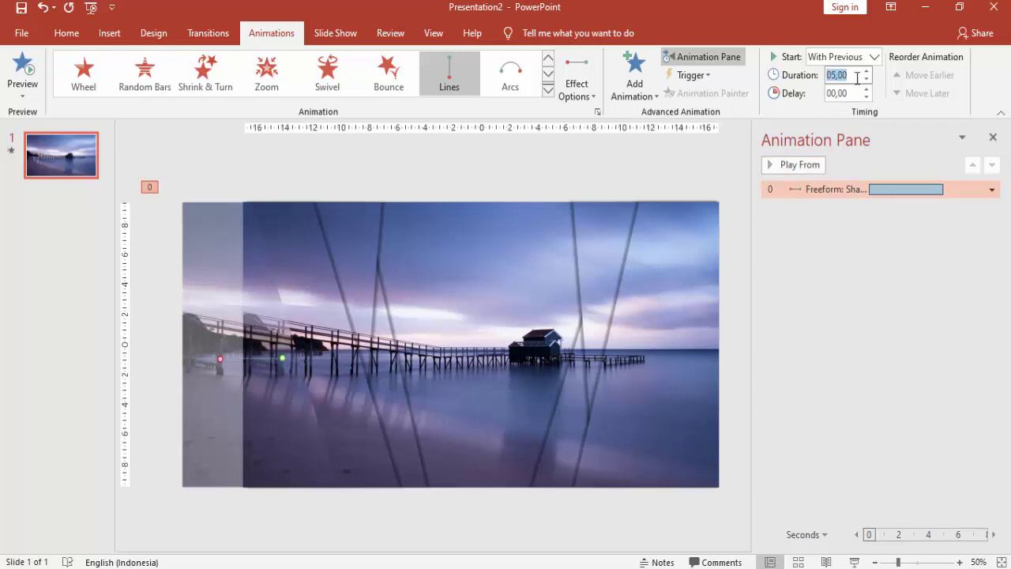
pyautogui.write('4')
pyautogui.press('Return')
pyautogui.click(813, 166)
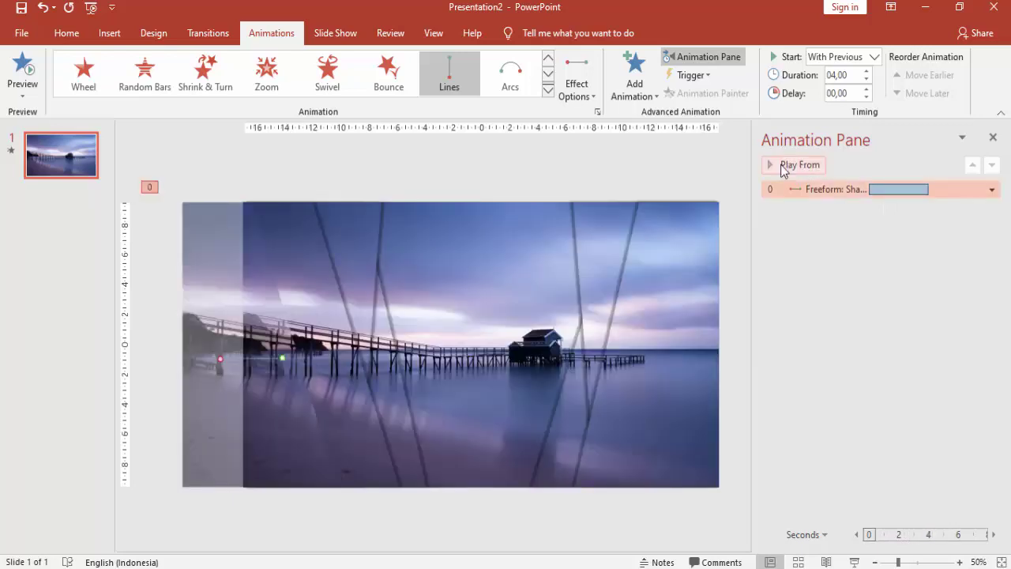
pyautogui.doubleClick(877, 190)
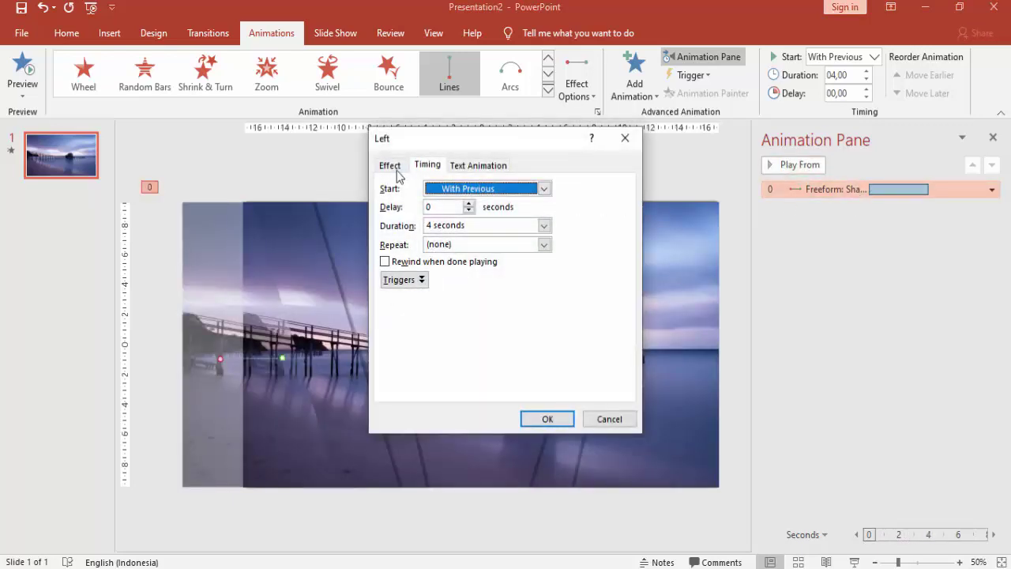
# Turn on Auto-reverse for the Lines motion and set it to repeat Until End of Slide.
pyautogui.click(391, 166)
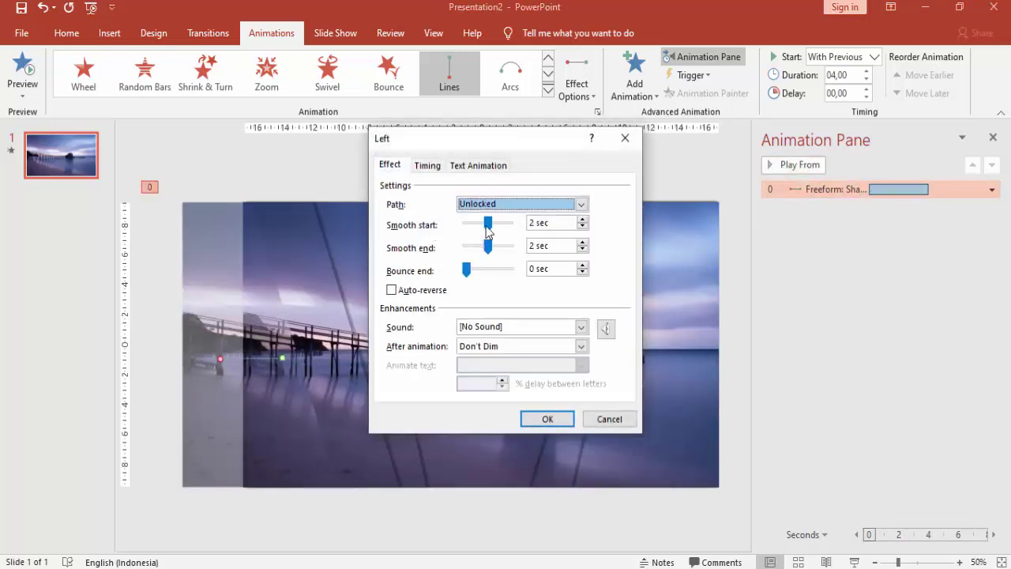
pyautogui.click(392, 290)
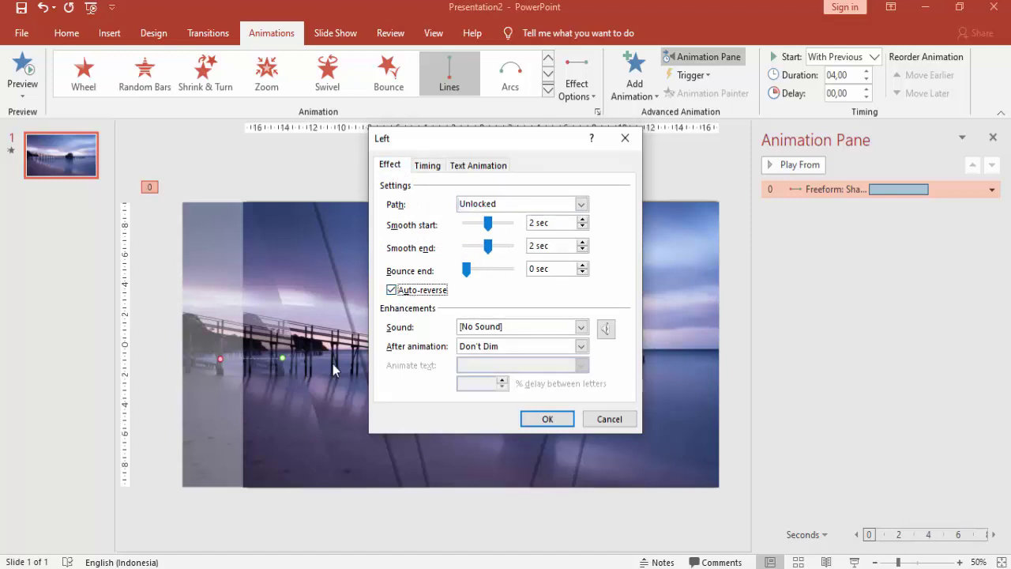
pyautogui.click(426, 168)
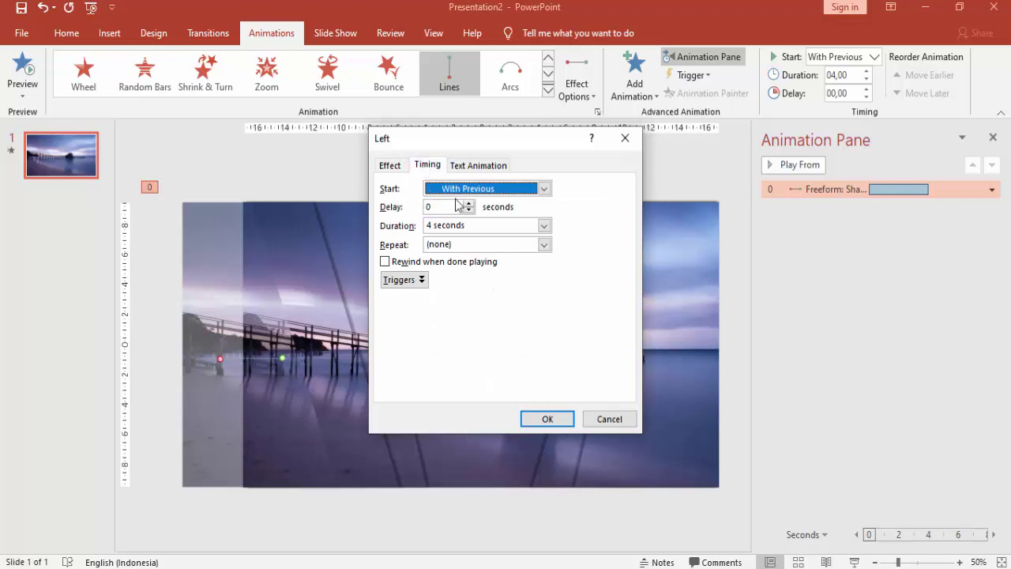
pyautogui.click(544, 246)
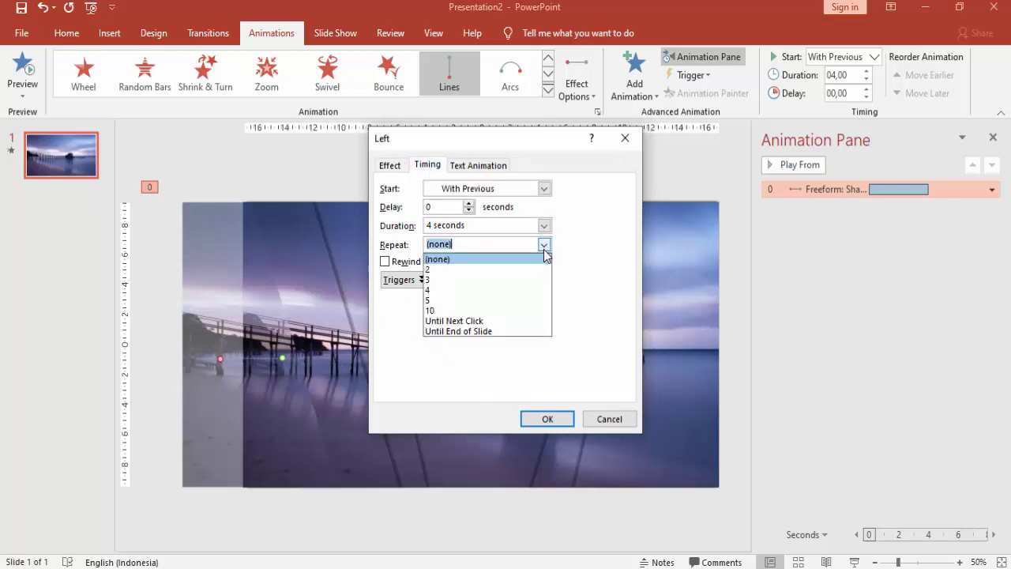
pyautogui.click(497, 330)
pyautogui.click(545, 420)
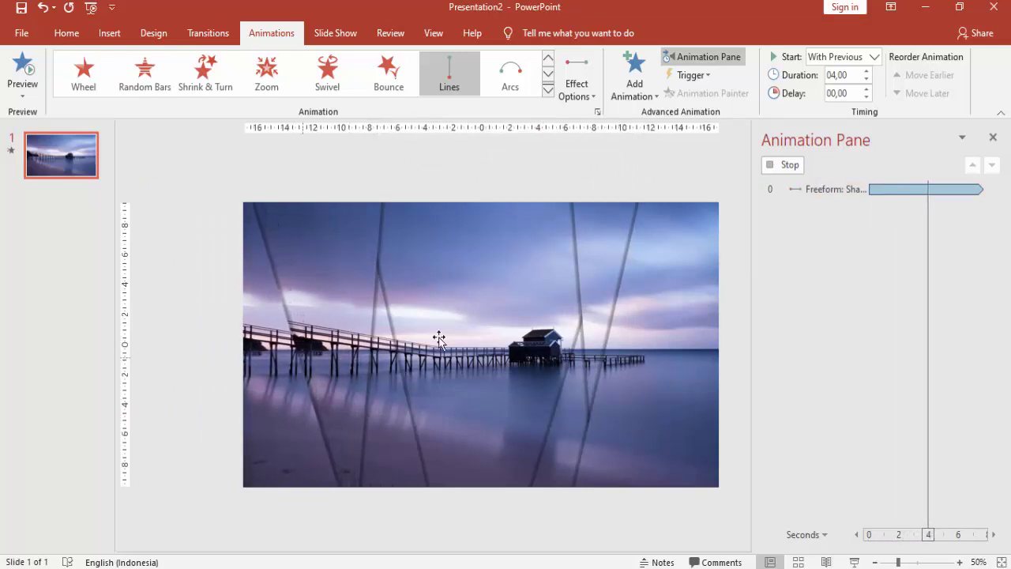
# Add a Grow/Shrink emphasis to the angled image shape, starting With Previous for 04,00 seconds.
pyautogui.click(790, 166)
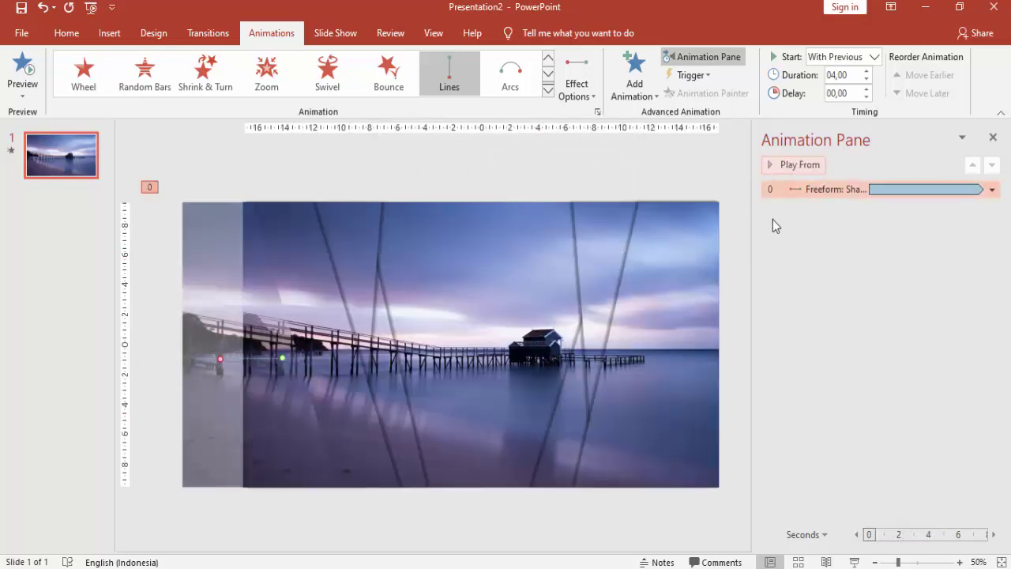
pyautogui.click(274, 336)
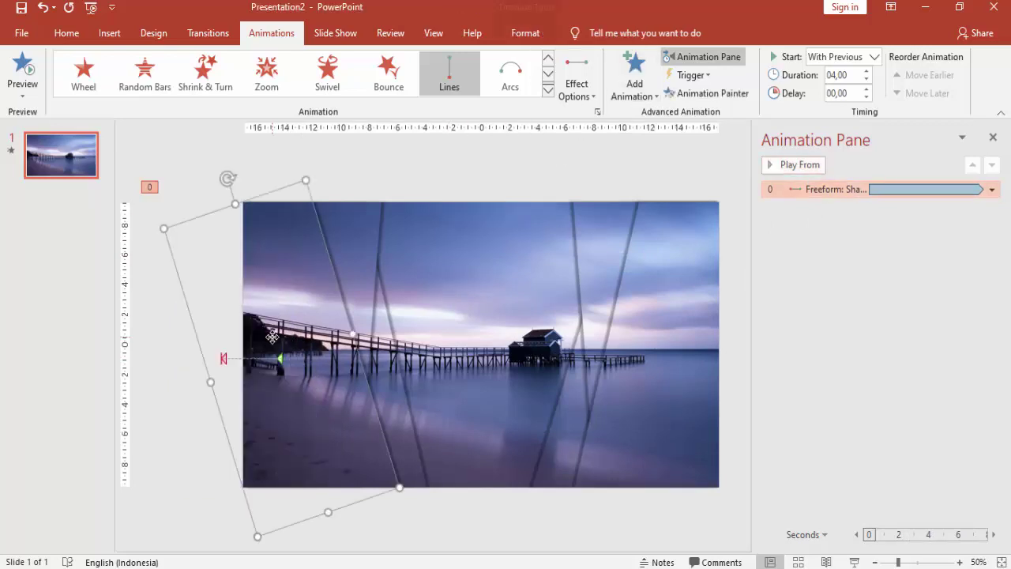
pyautogui.click(640, 79)
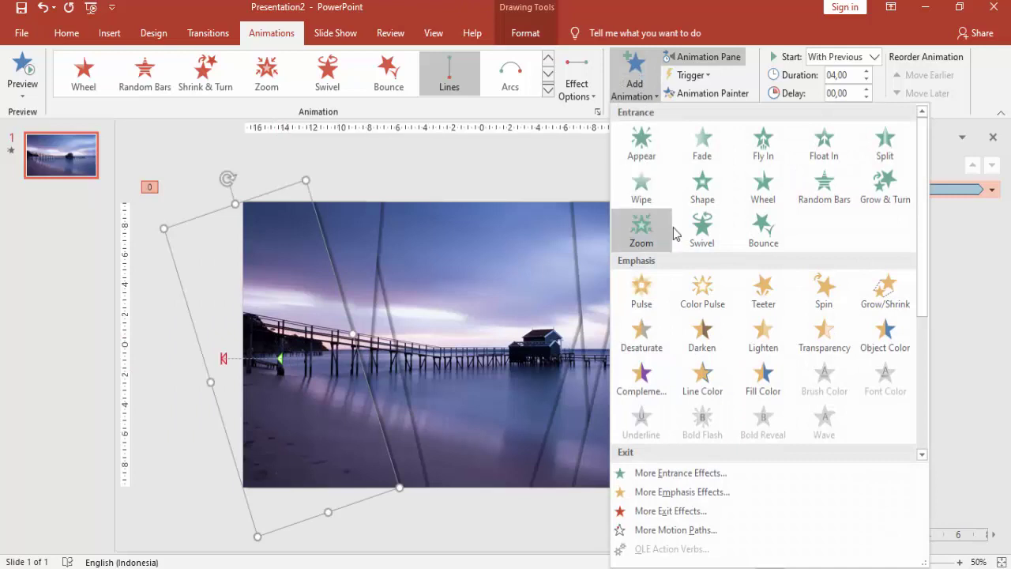
pyautogui.click(874, 292)
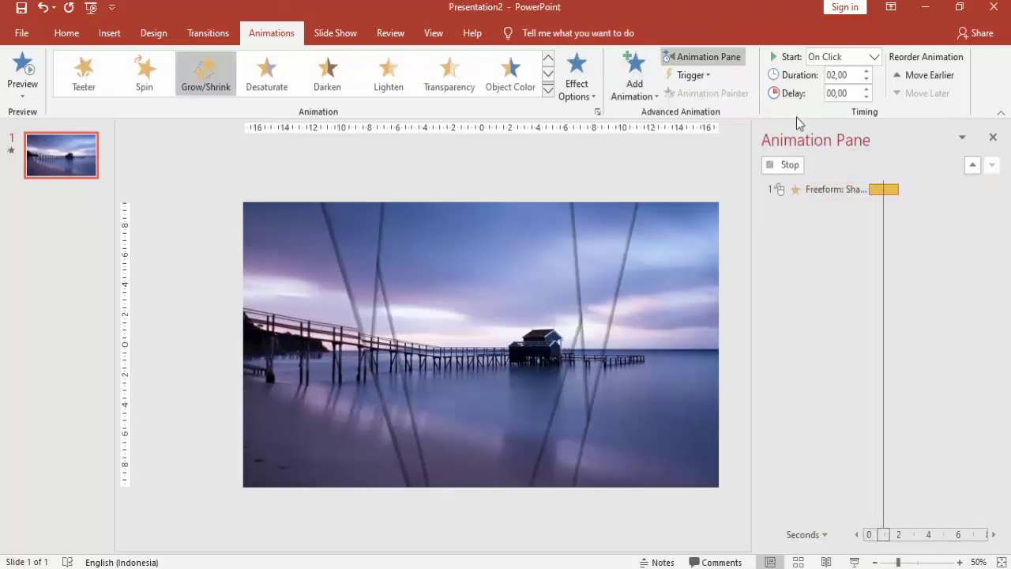
pyautogui.click(873, 58)
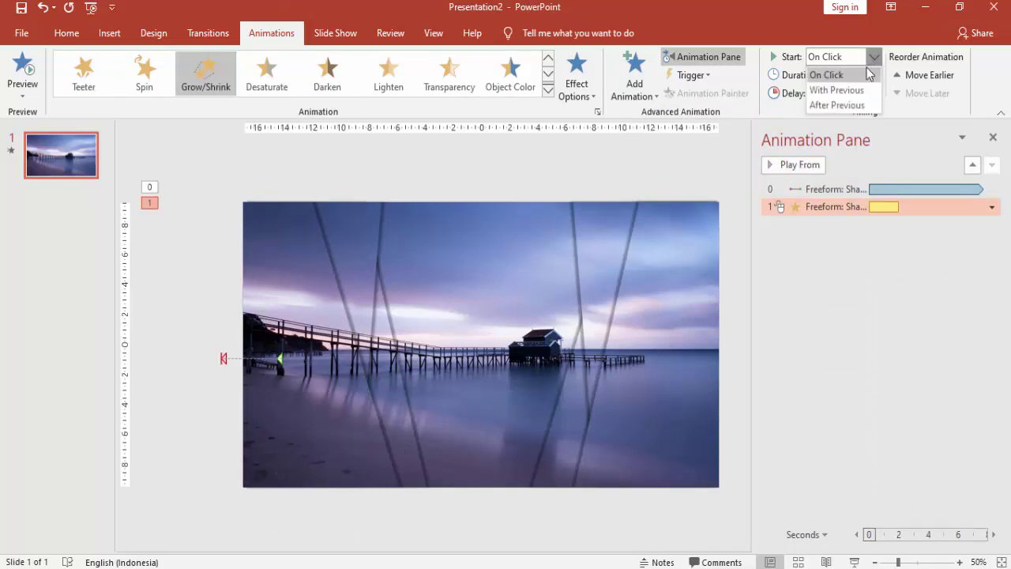
pyautogui.click(839, 90)
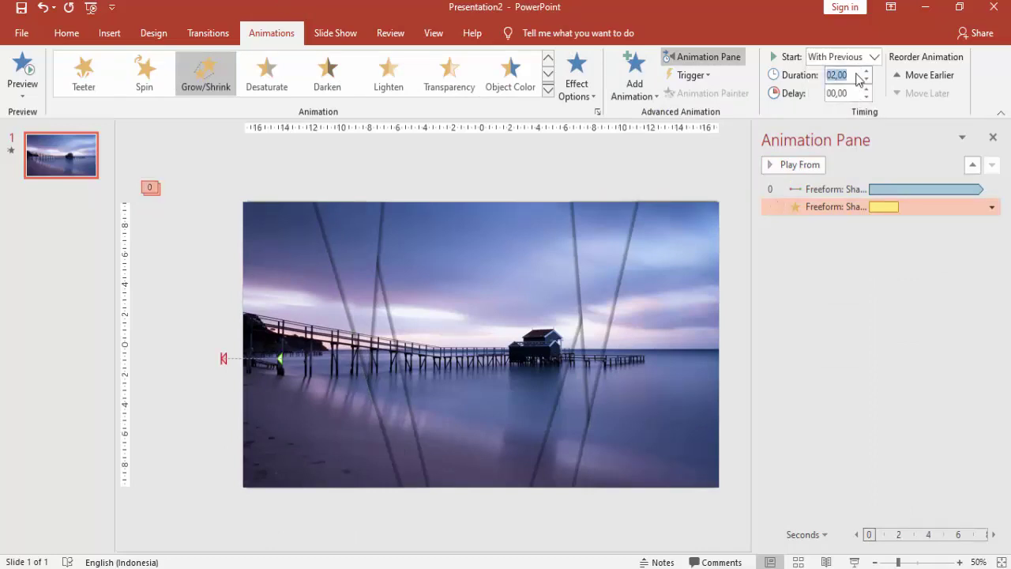
pyautogui.press('Tab')
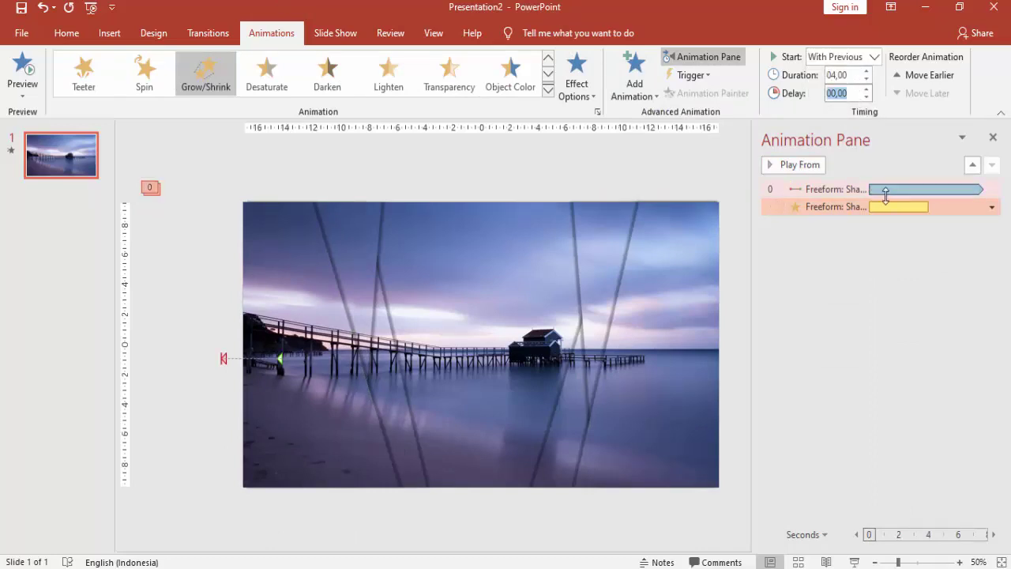
pyautogui.click(886, 191)
pyautogui.click(867, 207)
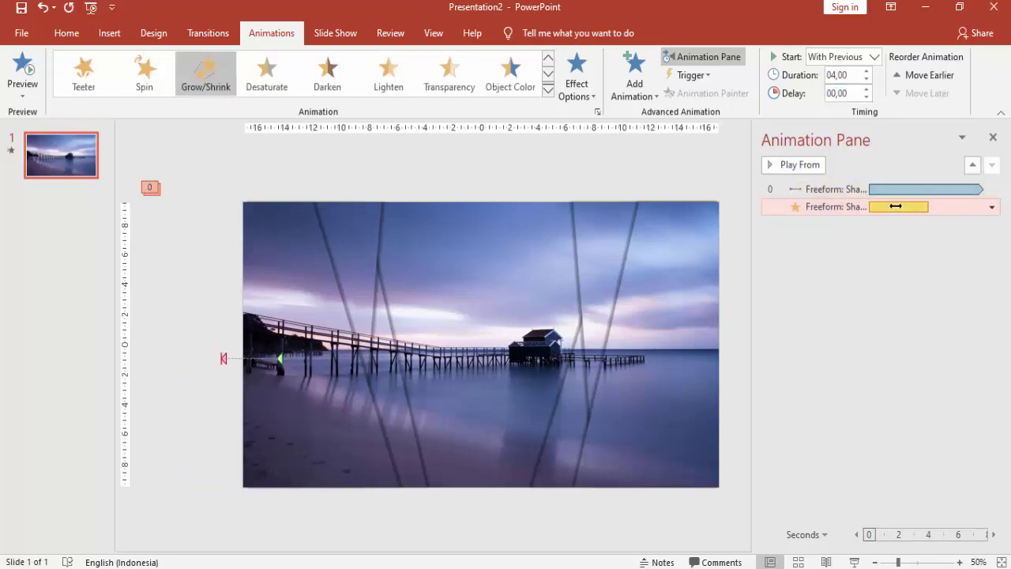
# Set Grow/Shrink to repeat Until End of Slide with auto-reverse and 1-second smooth start and end.
pyautogui.doubleClick(897, 206)
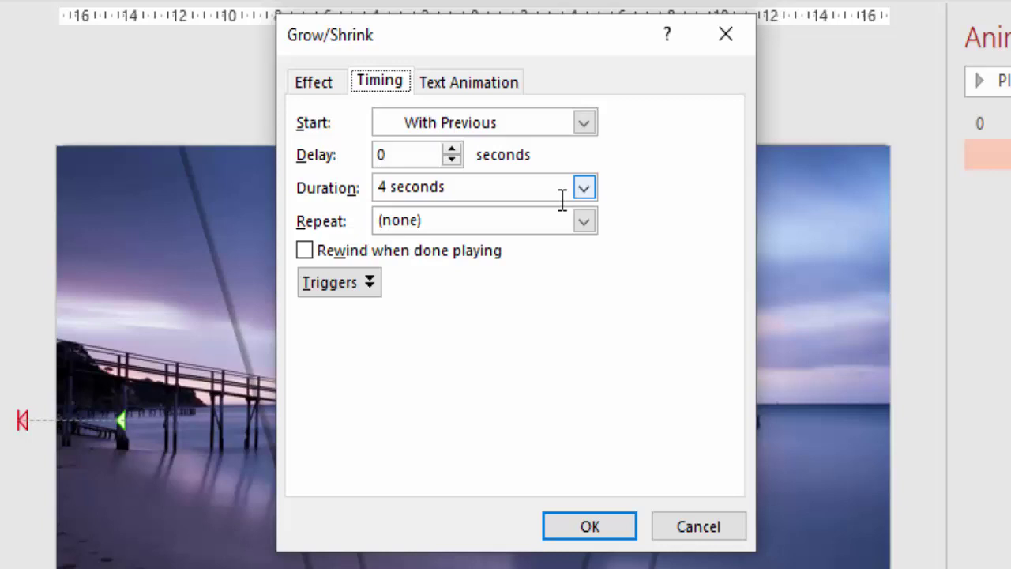
pyautogui.click(584, 221)
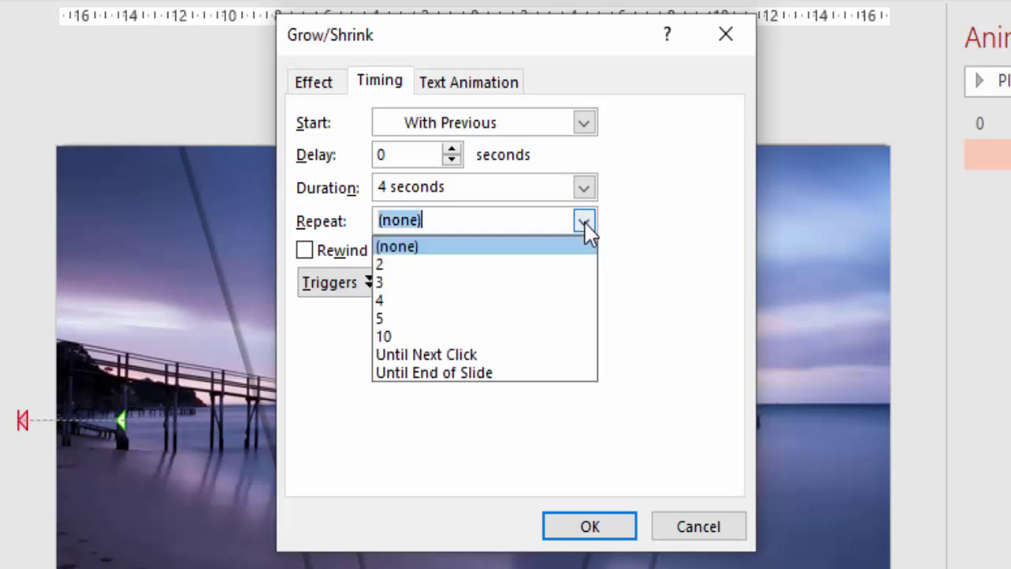
pyautogui.click(490, 382)
pyautogui.click(316, 82)
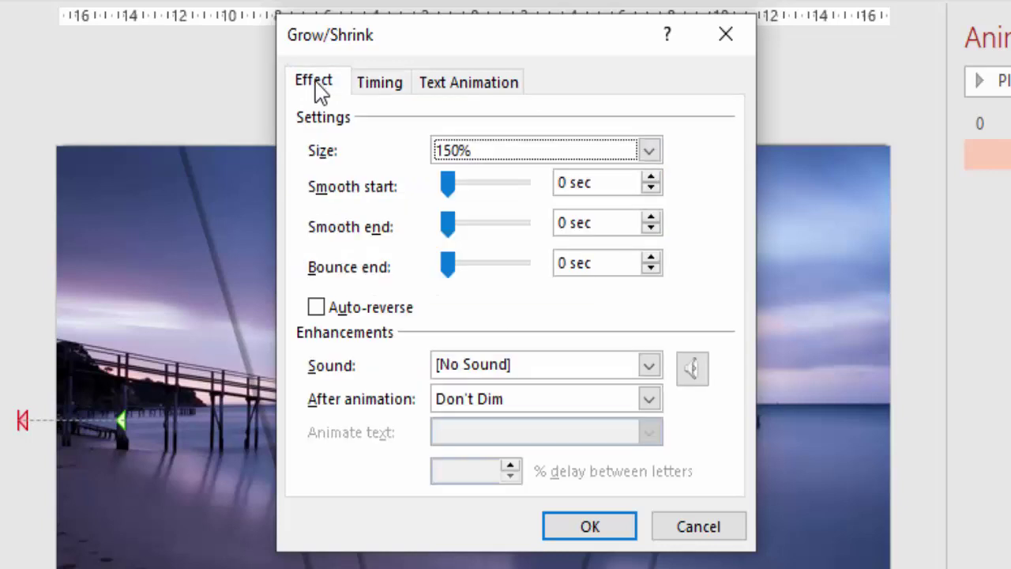
pyautogui.click(316, 307)
pyautogui.moveTo(456, 193); pyautogui.dragTo(486, 201)
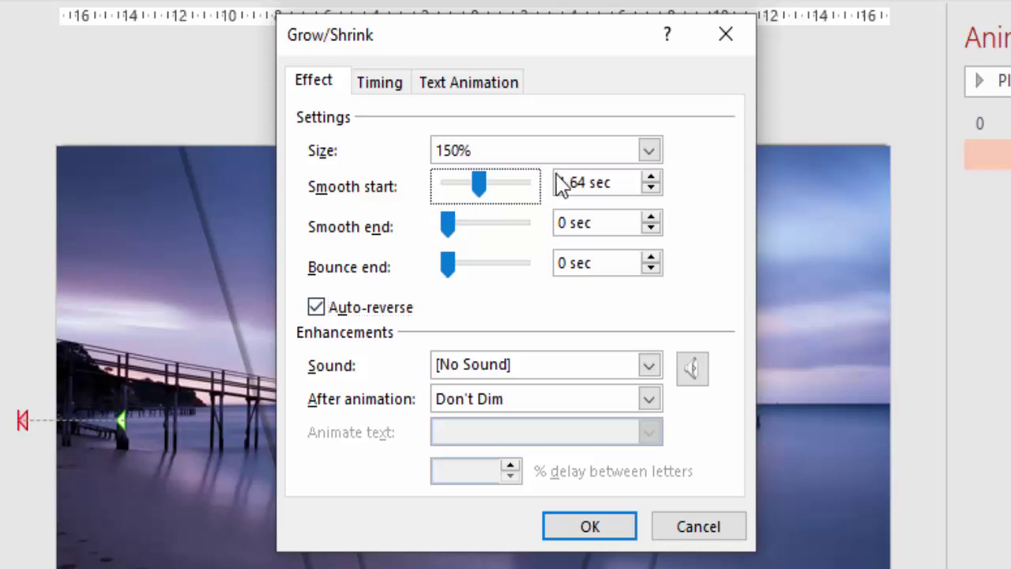
pyautogui.moveTo(621, 182); pyautogui.dragTo(565, 182)
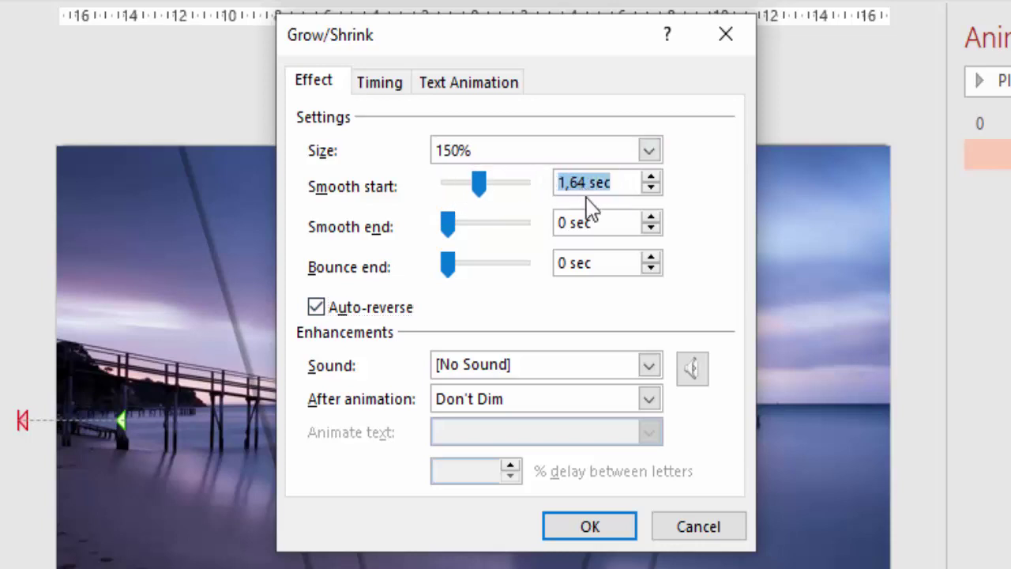
pyautogui.write('1')
pyautogui.moveTo(603, 226); pyautogui.dragTo(541, 227)
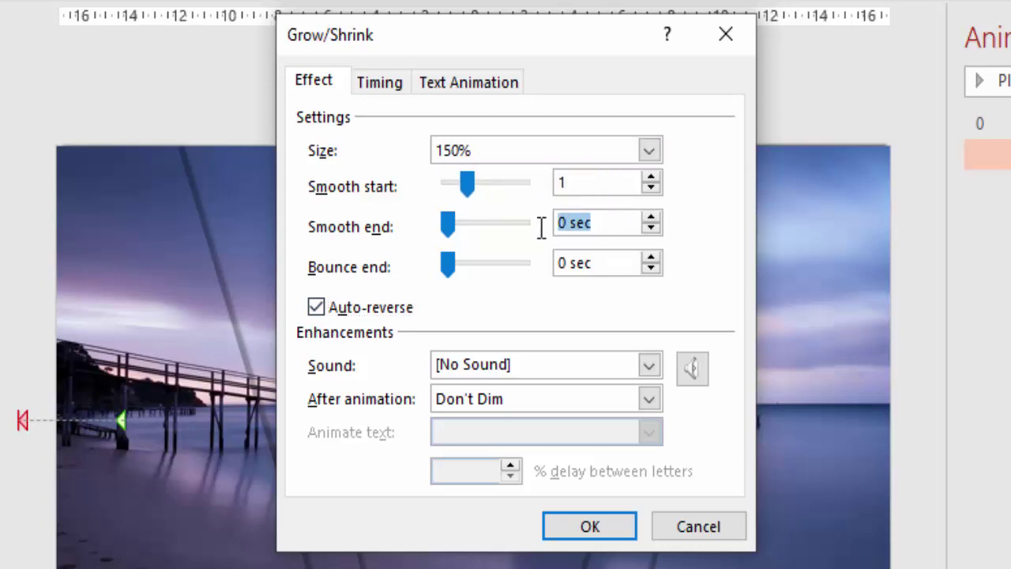
pyautogui.write('1')
pyautogui.click(598, 525)
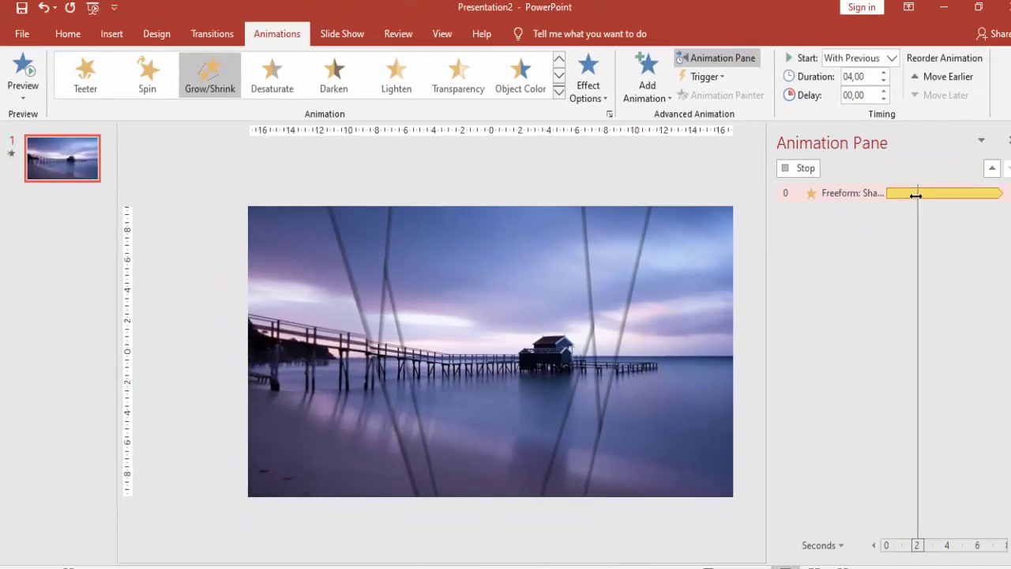
# Change the Grow/Shrink emphasis direction to Horizontal in Effect Options.
pyautogui.click(787, 168)
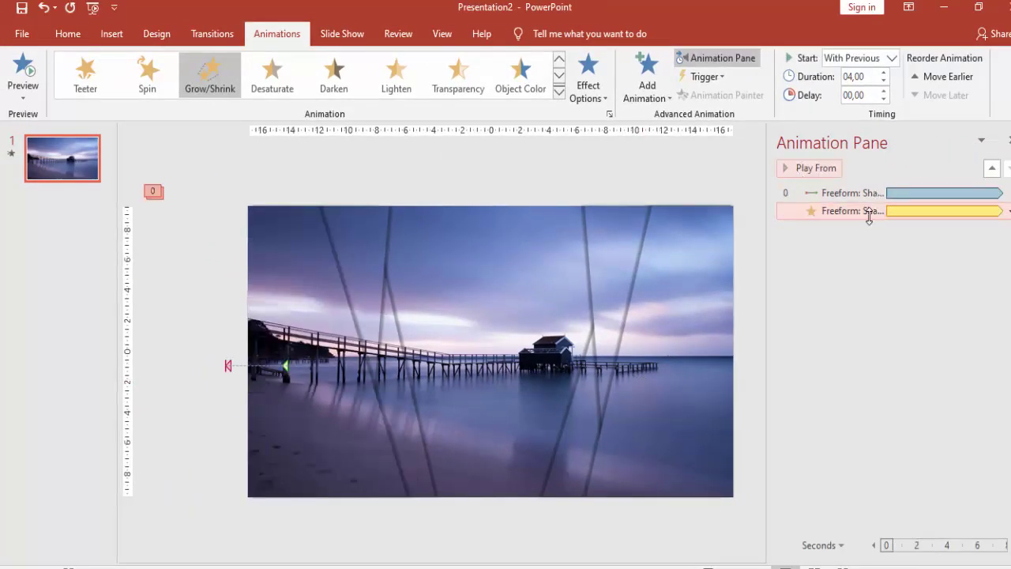
pyautogui.click(606, 98)
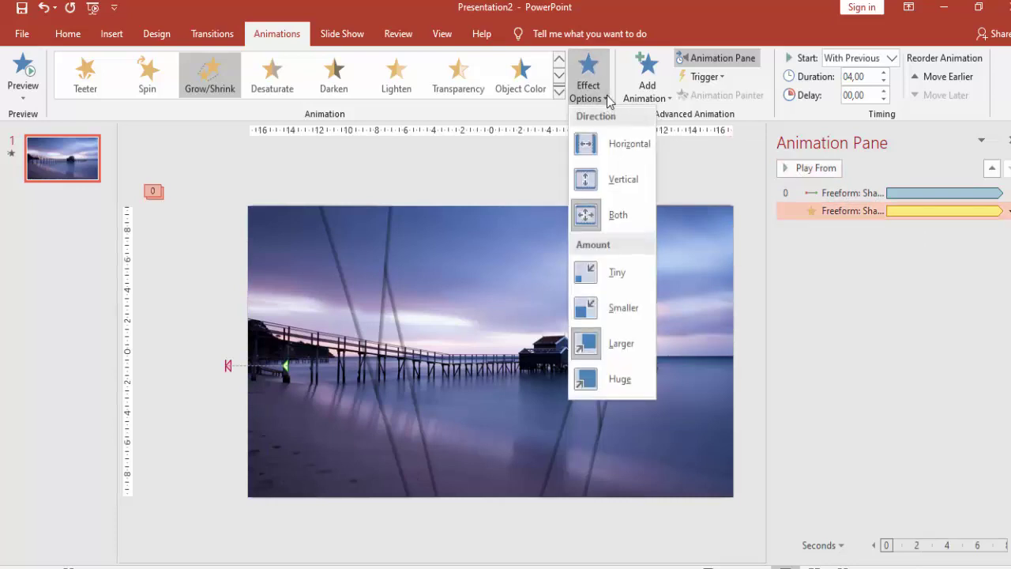
pyautogui.click(604, 149)
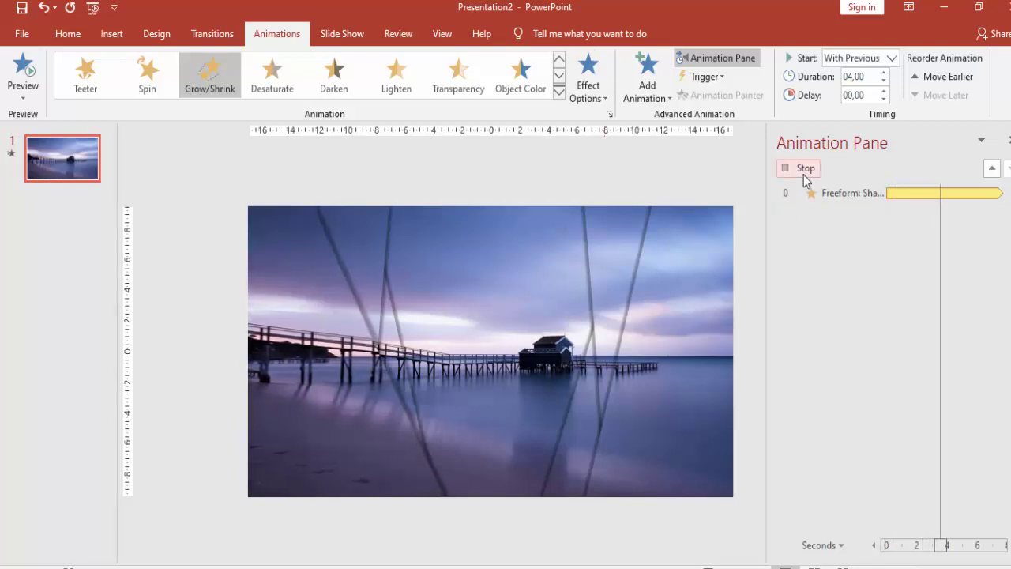
pyautogui.click(335, 301)
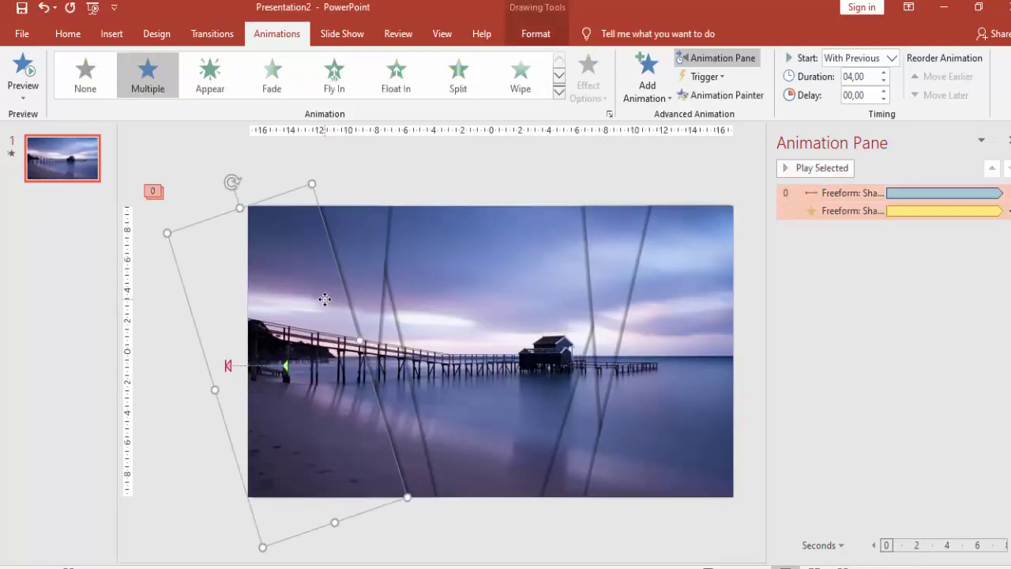
pyautogui.click(738, 97)
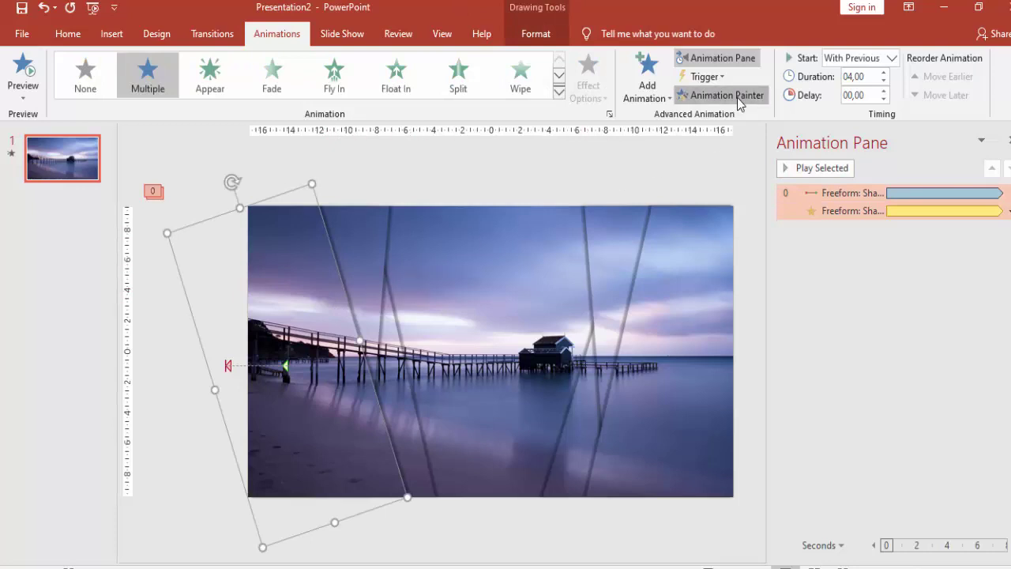
pyautogui.click(367, 251)
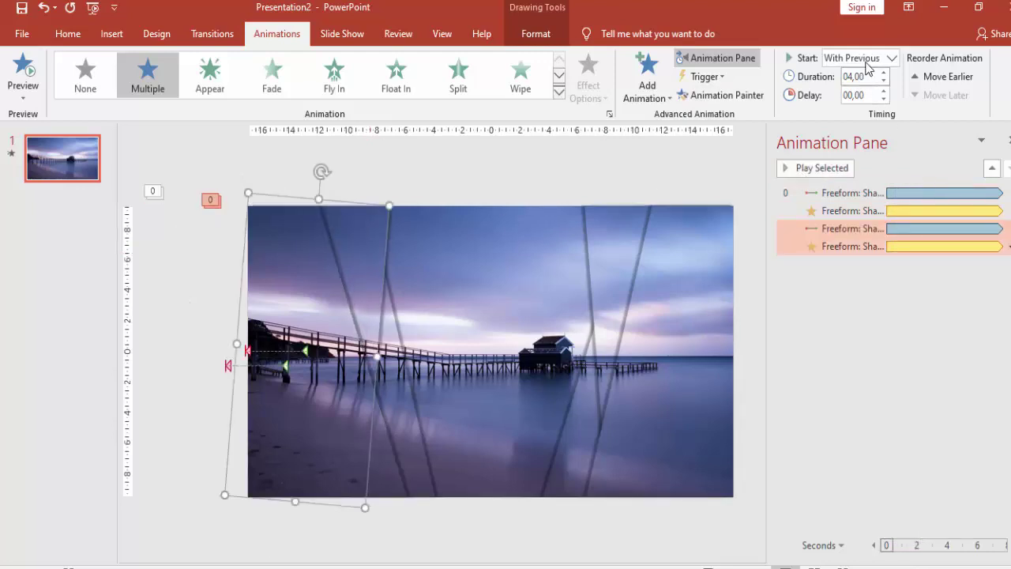
pyautogui.click(878, 228)
pyautogui.click(874, 247)
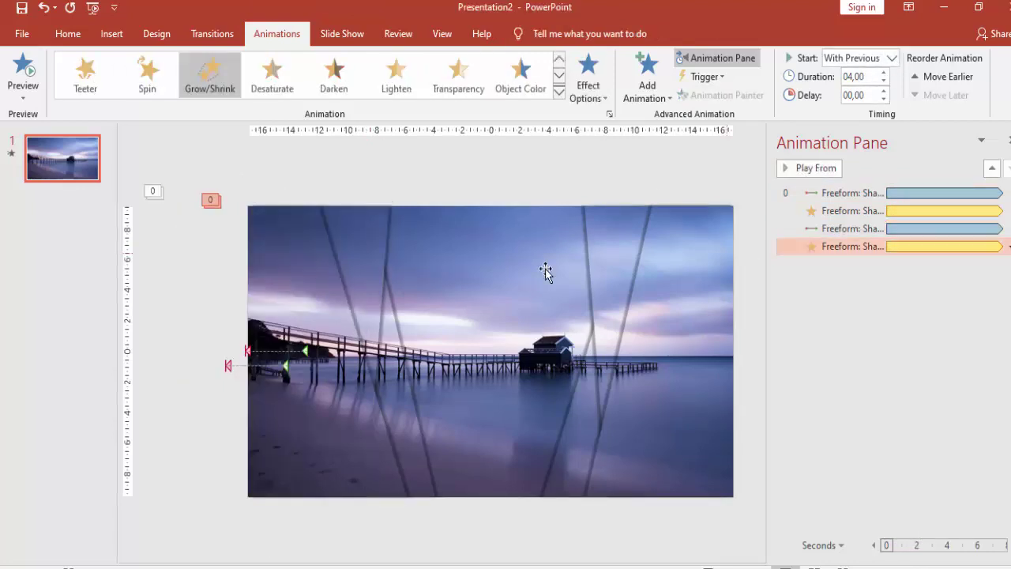
pyautogui.click(376, 265)
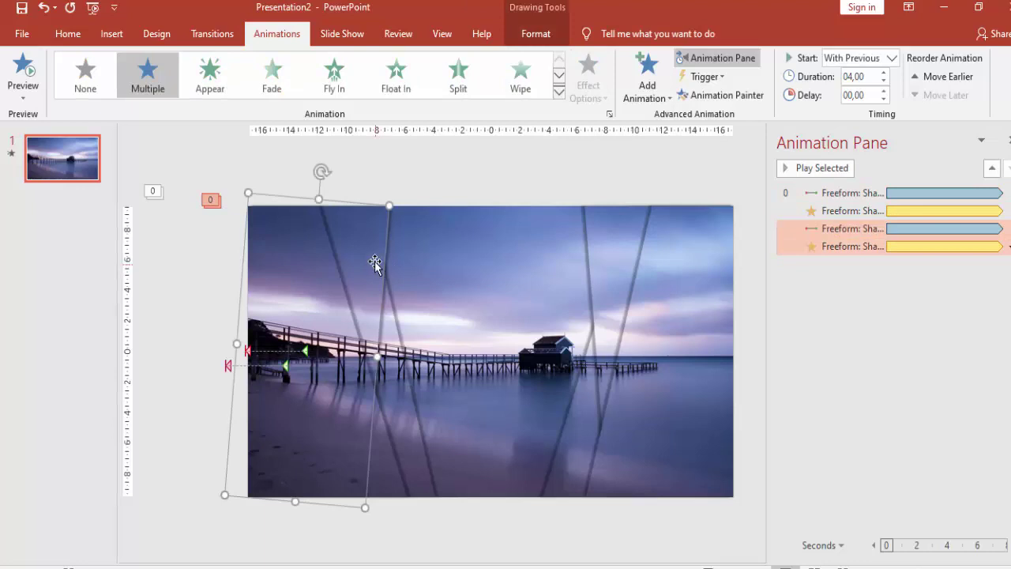
pyautogui.click(721, 94)
pyautogui.click(398, 398)
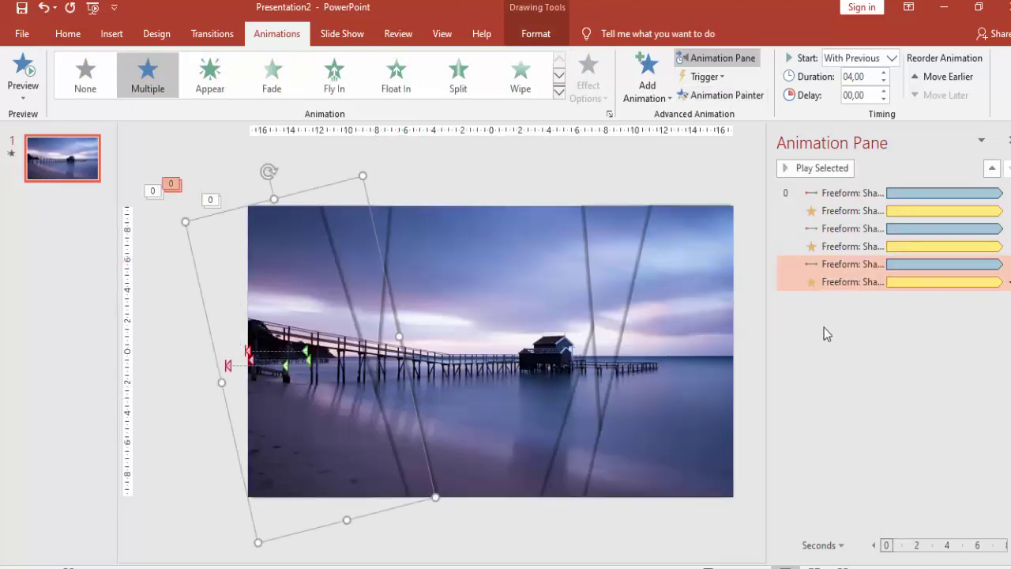
pyautogui.click(873, 567)
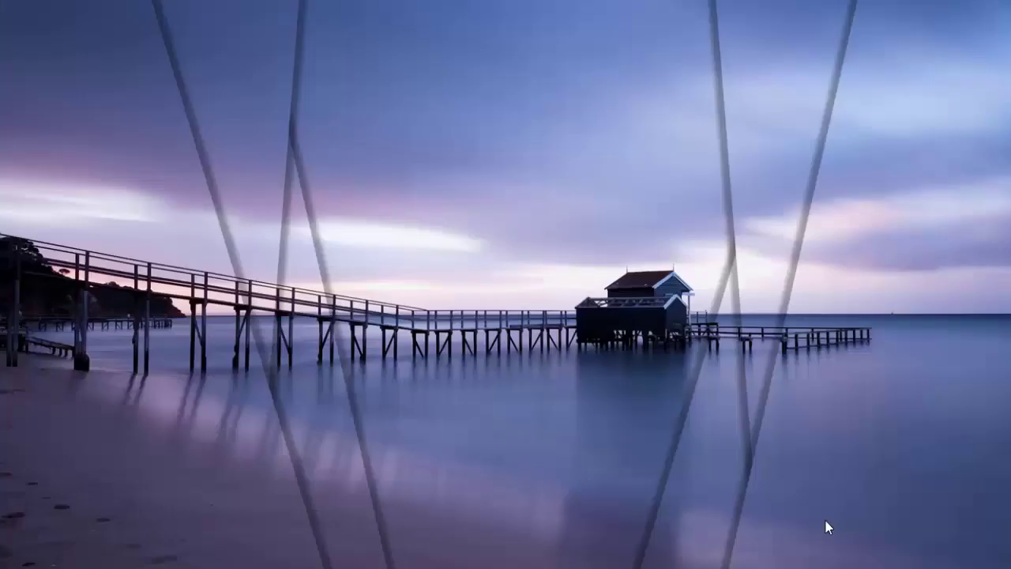
pyautogui.click(745, 408)
pyautogui.click(744, 403)
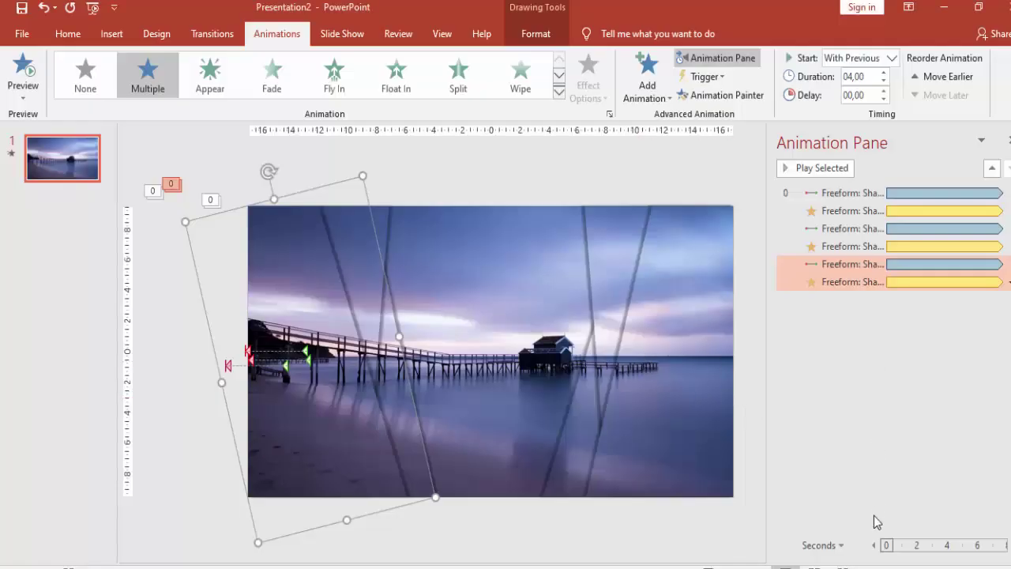
pyautogui.click(871, 566)
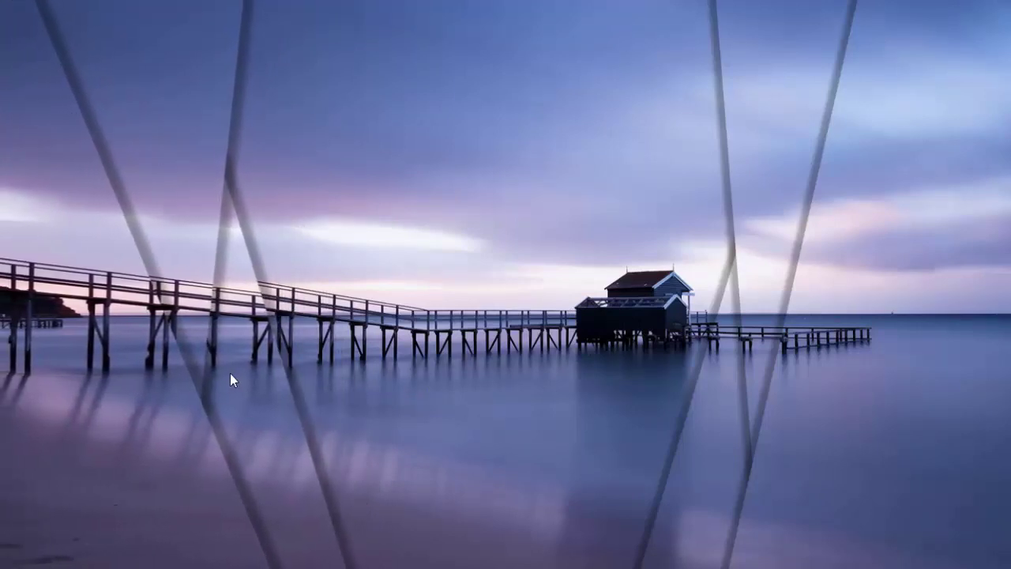
pyautogui.press('Escape')
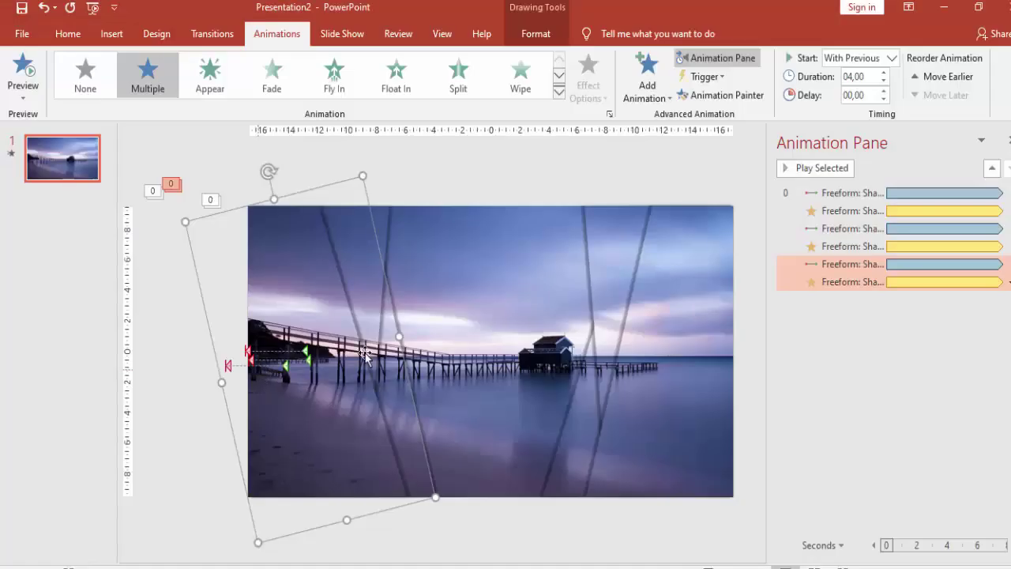
pyautogui.click(600, 314)
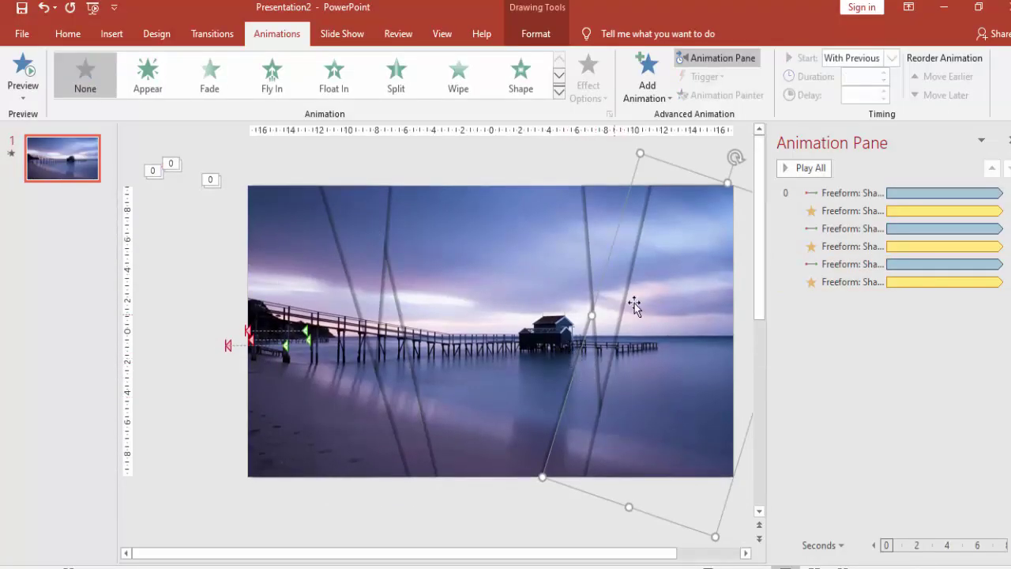
# Add a Lines motion path heading Right to the right-hand angled shape.
pyautogui.click(605, 226)
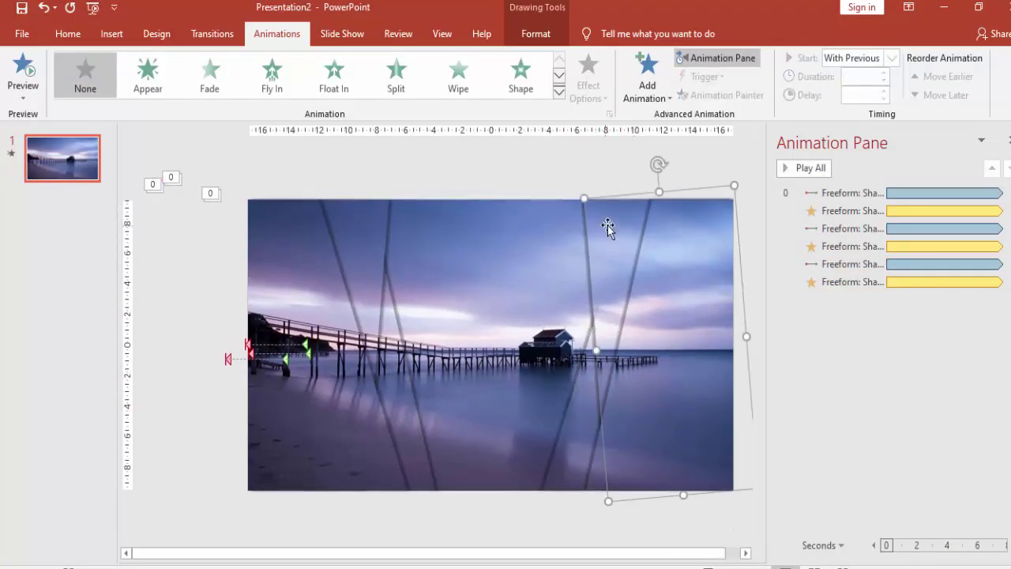
pyautogui.click(641, 79)
pyautogui.scroll(-3, 679, 415)
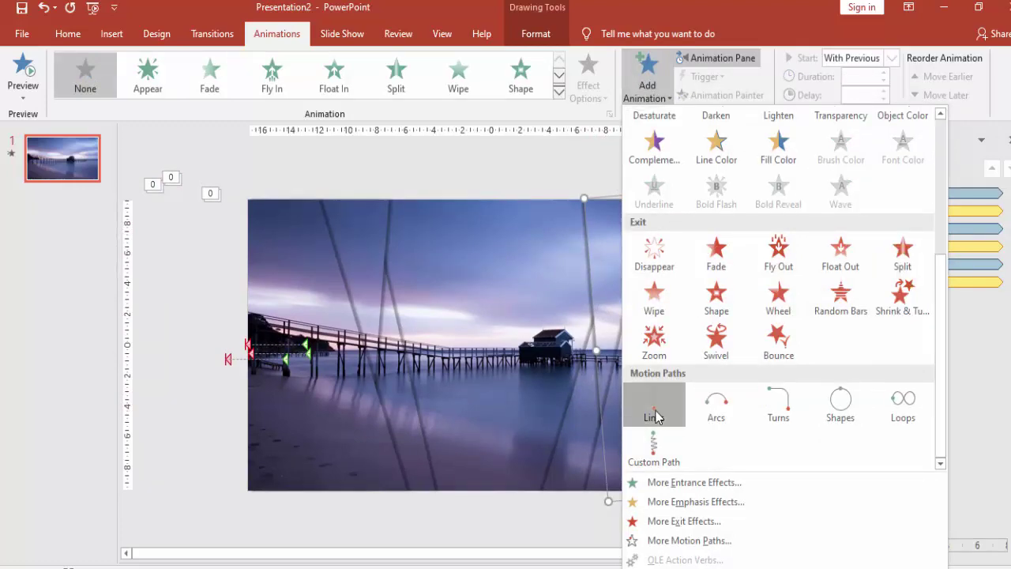
pyautogui.click(656, 407)
pyautogui.click(588, 79)
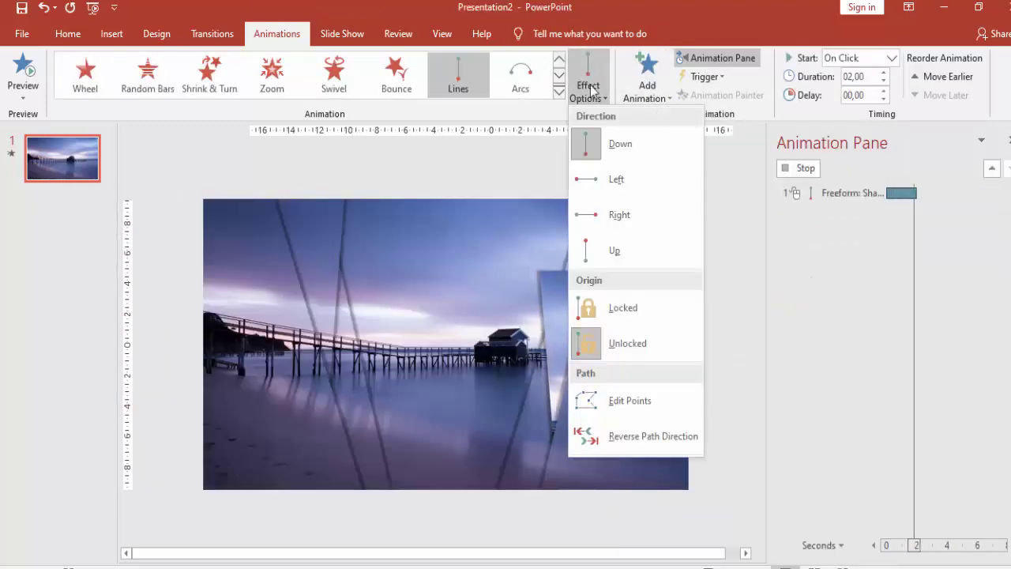
pyautogui.click(616, 212)
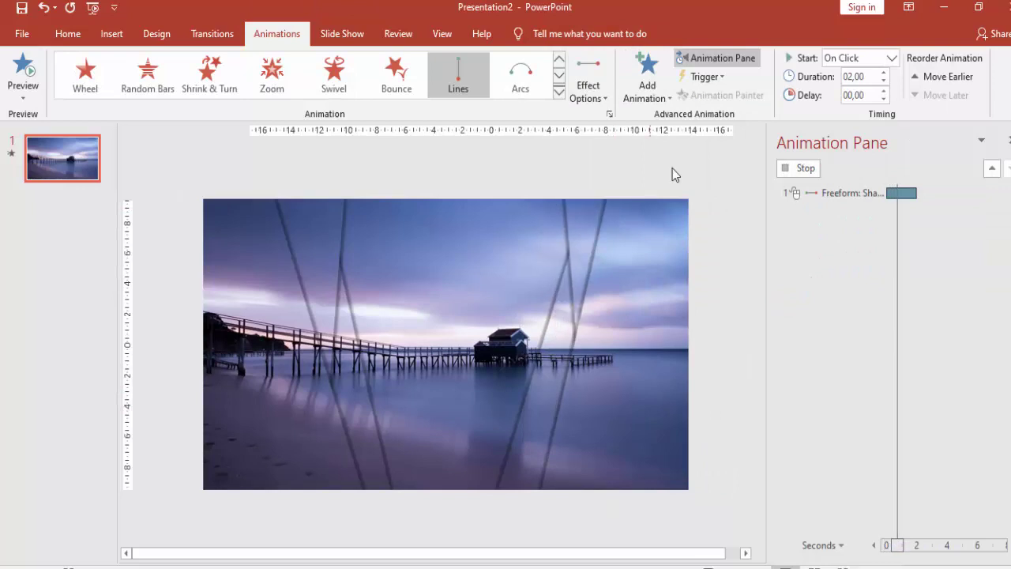
# Shorten the motion path so it ends at the slide's right edge.
pyautogui.click(795, 169)
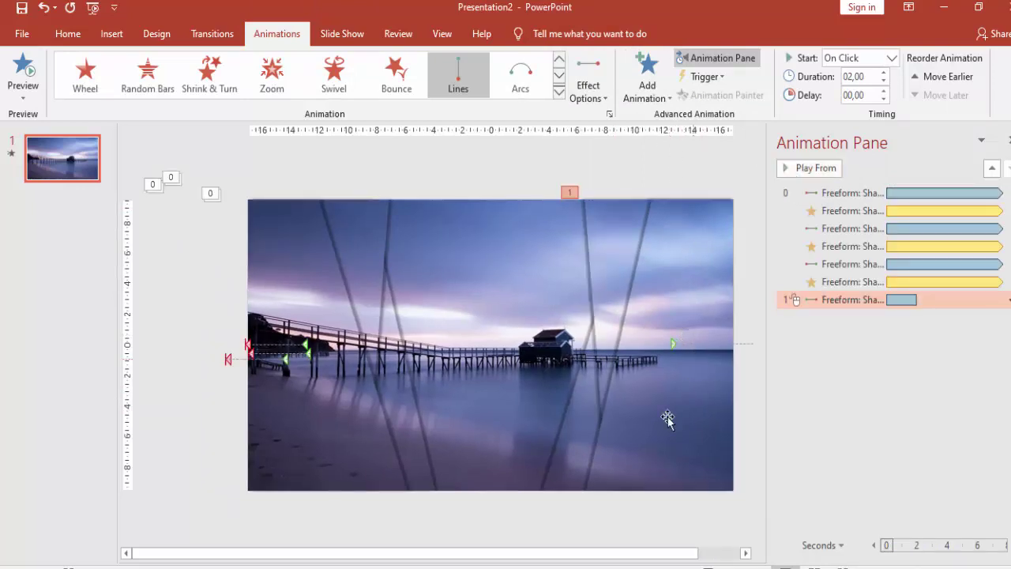
pyautogui.moveTo(616, 553); pyautogui.dragTo(658, 553)
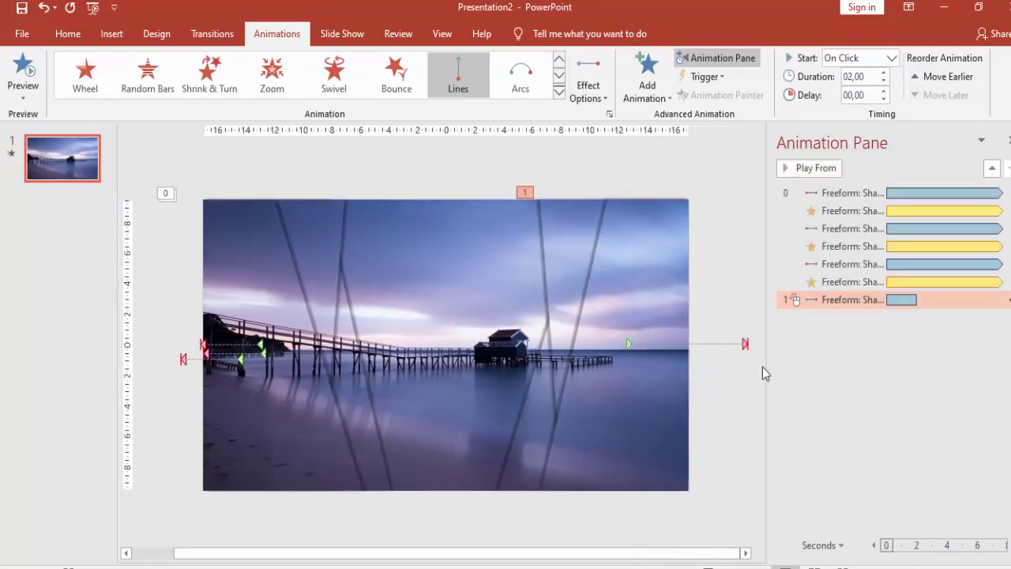
pyautogui.click(743, 342)
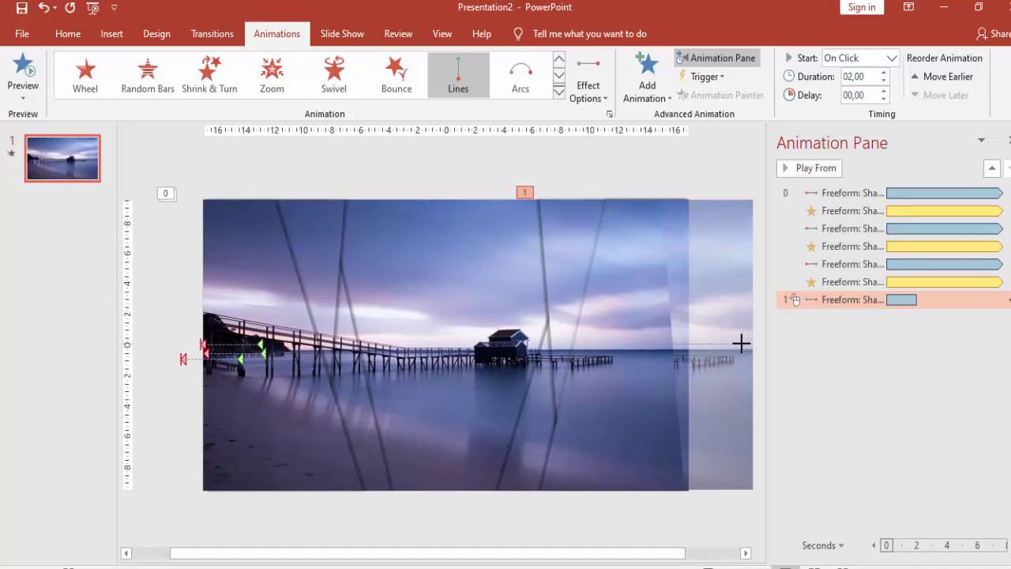
pyautogui.moveTo(741, 343); pyautogui.dragTo(654, 342)
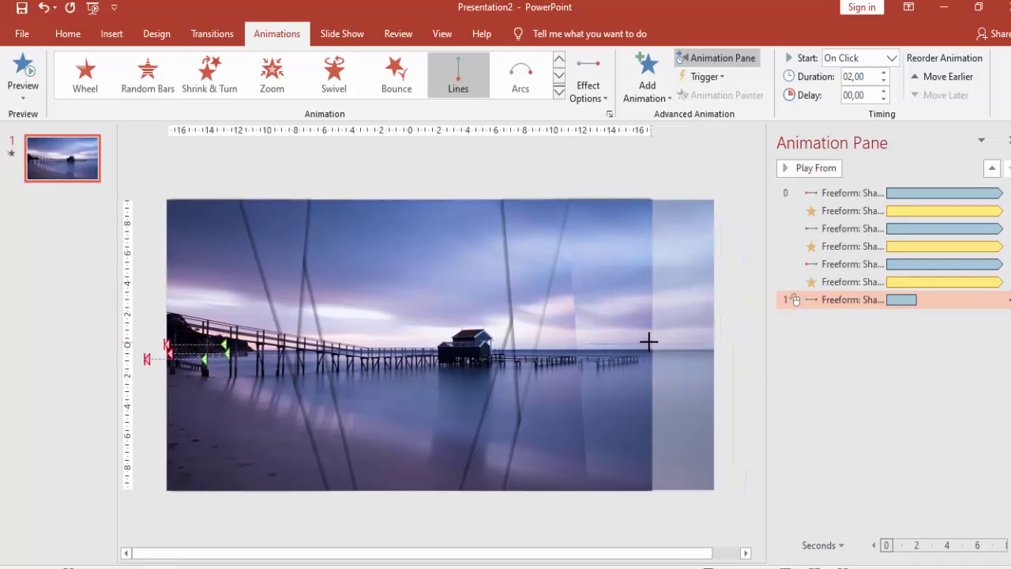
pyautogui.moveTo(648, 342); pyautogui.dragTo(650, 342)
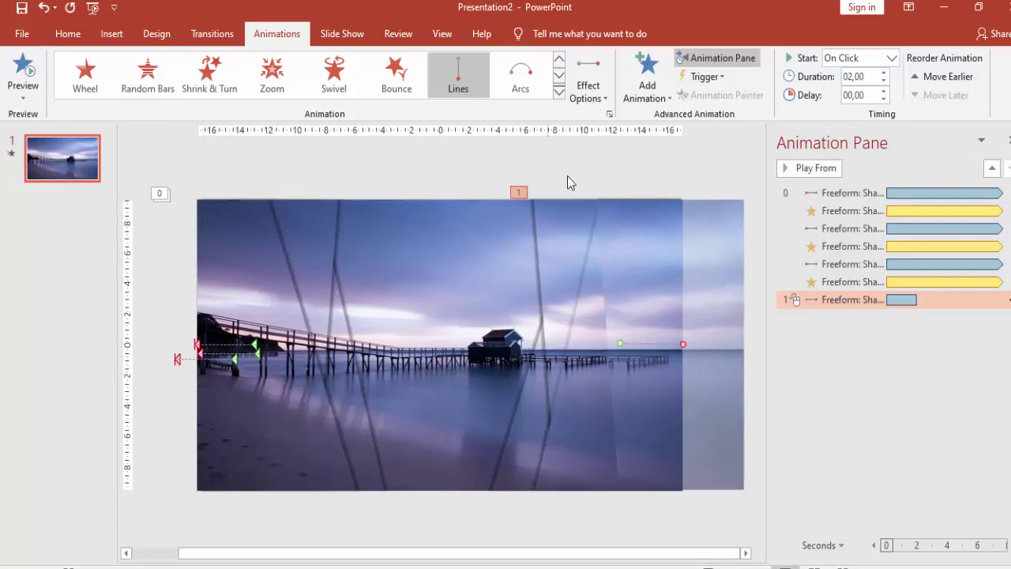
pyautogui.click(567, 182)
pyautogui.click(689, 333)
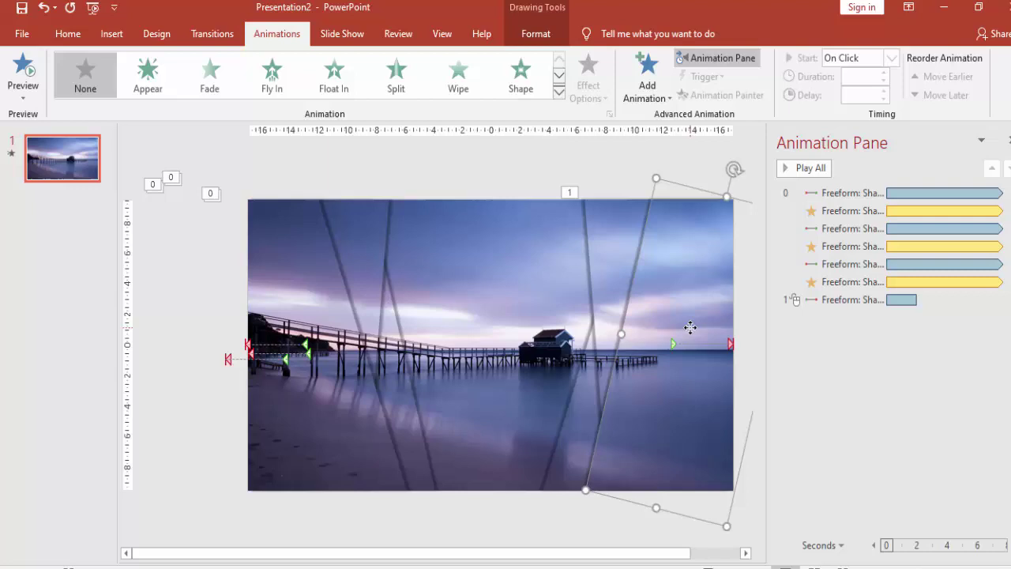
# Set the new motion to start With Previous and last 4 seconds.
pyautogui.click(878, 302)
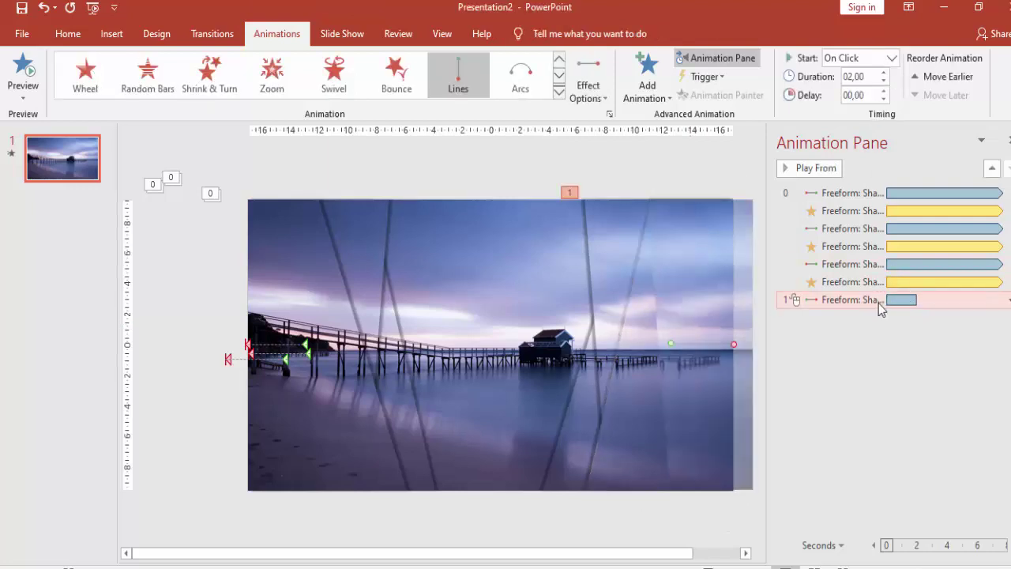
pyautogui.click(892, 58)
pyautogui.click(870, 76)
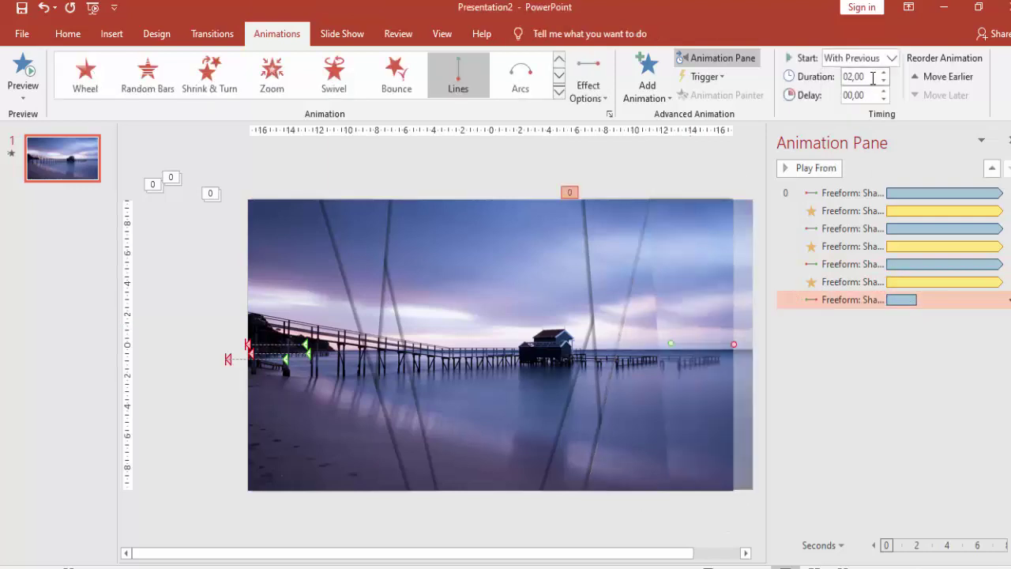
pyautogui.click(872, 82)
pyautogui.press('Tab')
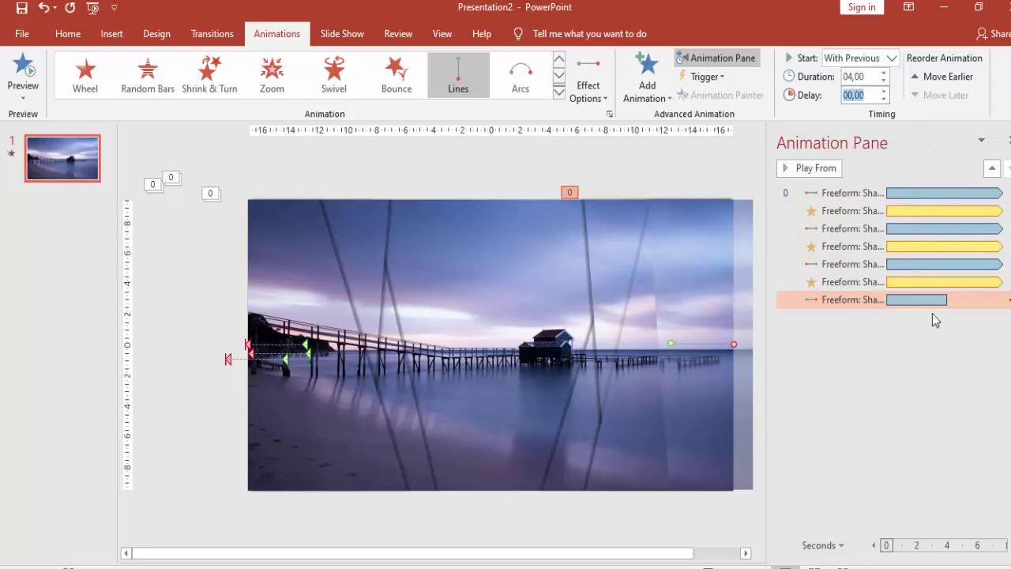
# In the motion's settings, repeat Until End of Slide and turn on Auto-reverse.
pyautogui.doubleClick(929, 301)
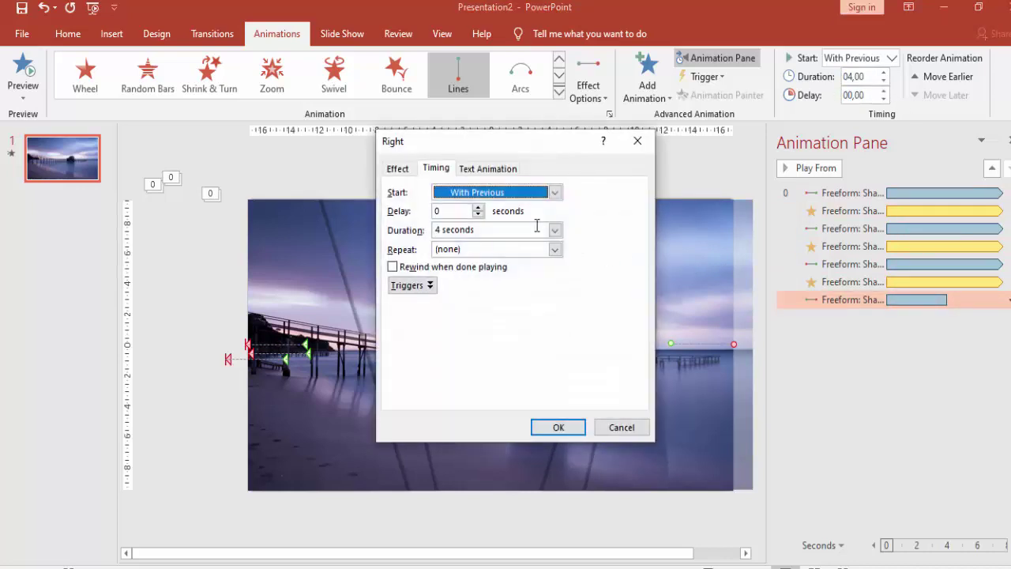
pyautogui.click(556, 249)
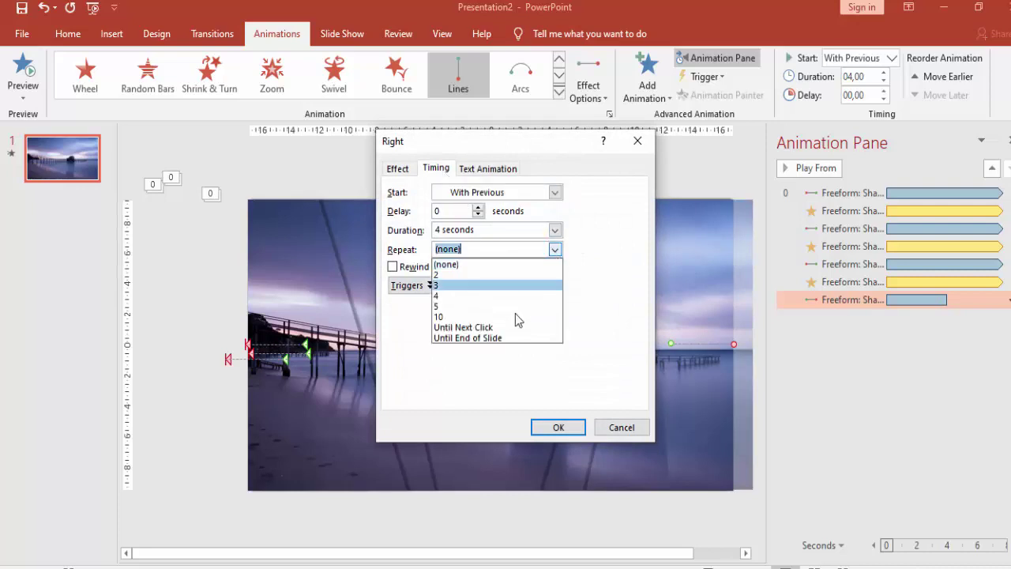
pyautogui.click(506, 339)
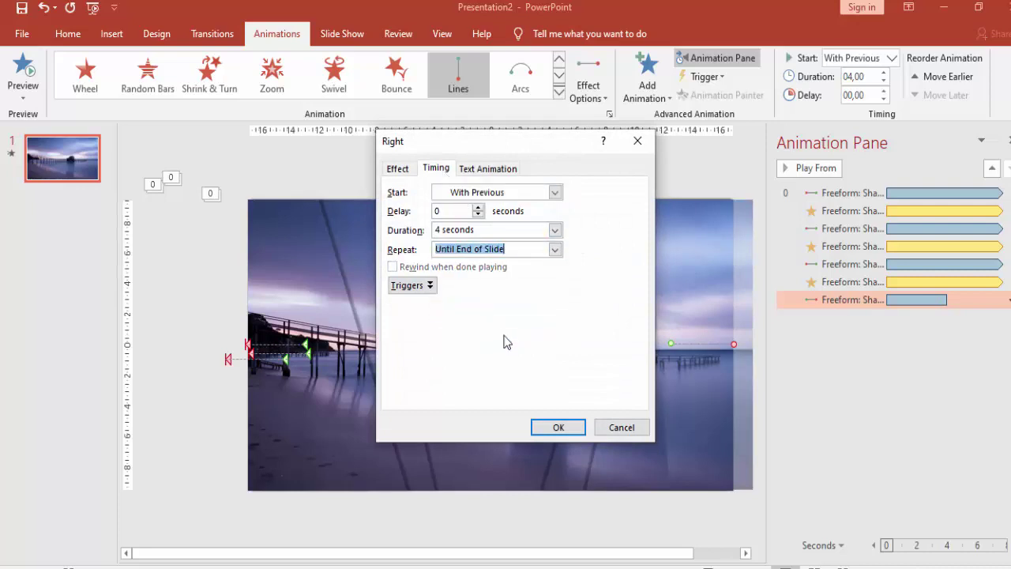
pyautogui.click(406, 171)
pyautogui.click(399, 297)
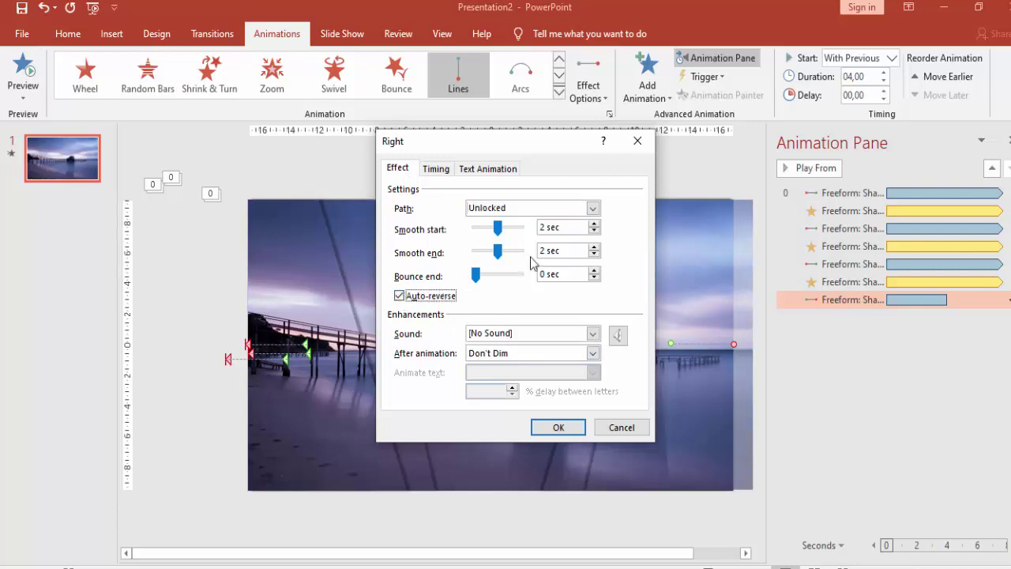
pyautogui.click(556, 427)
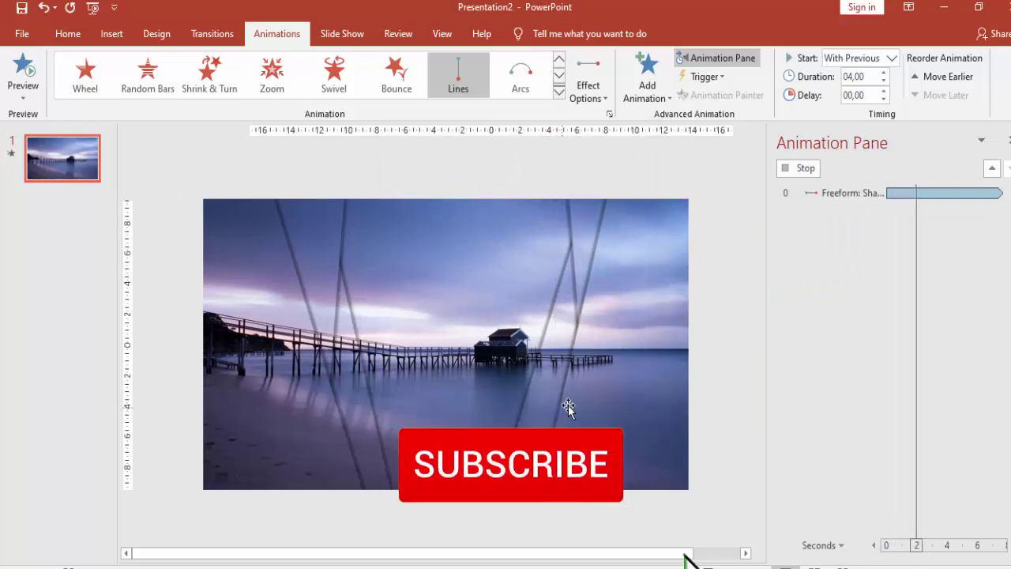
# Add a Grow/Shrink emphasis to the shape, starting With Previous, lasting 4 seconds.
pyautogui.click(798, 168)
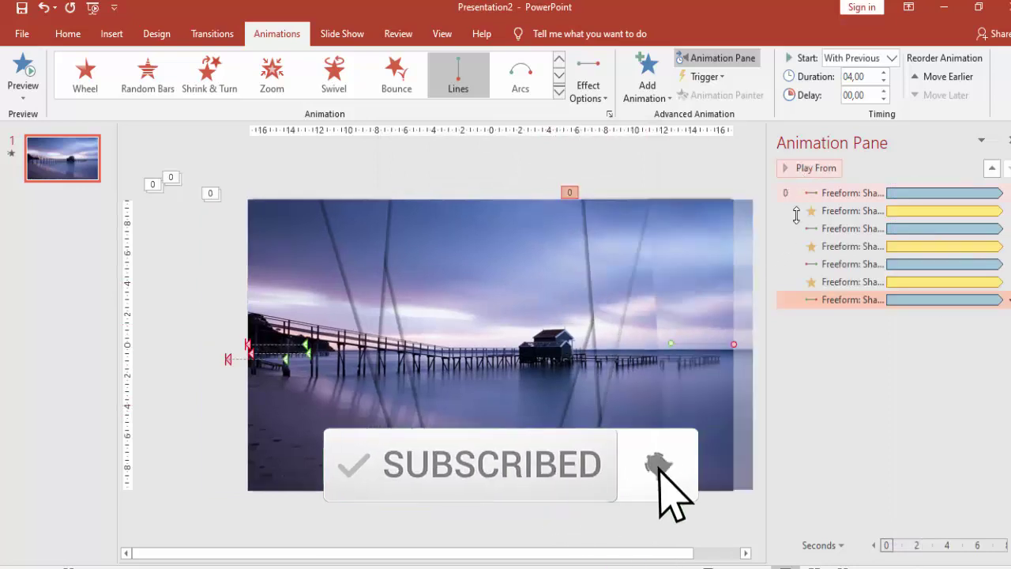
pyautogui.click(647, 79)
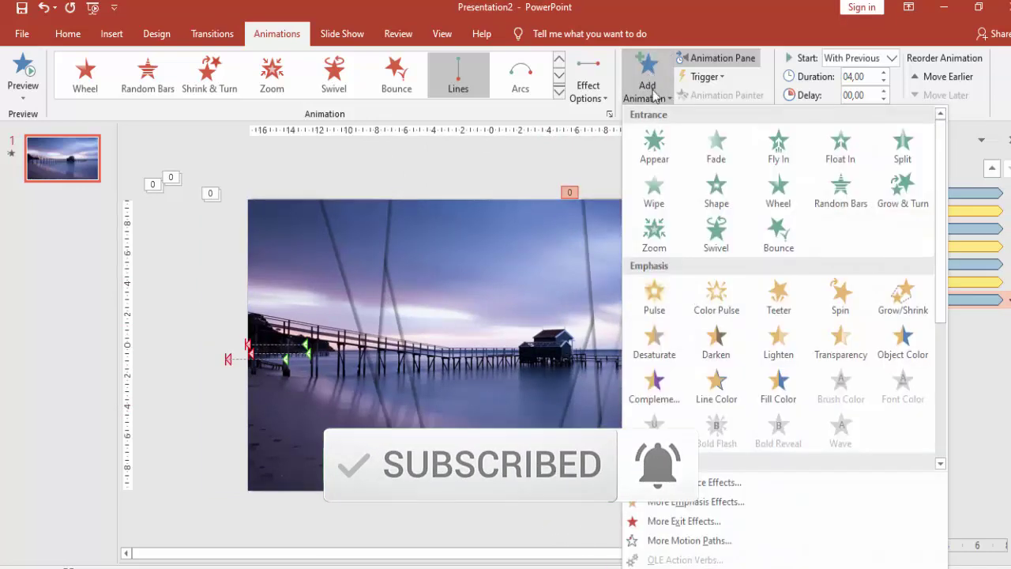
pyautogui.click(895, 310)
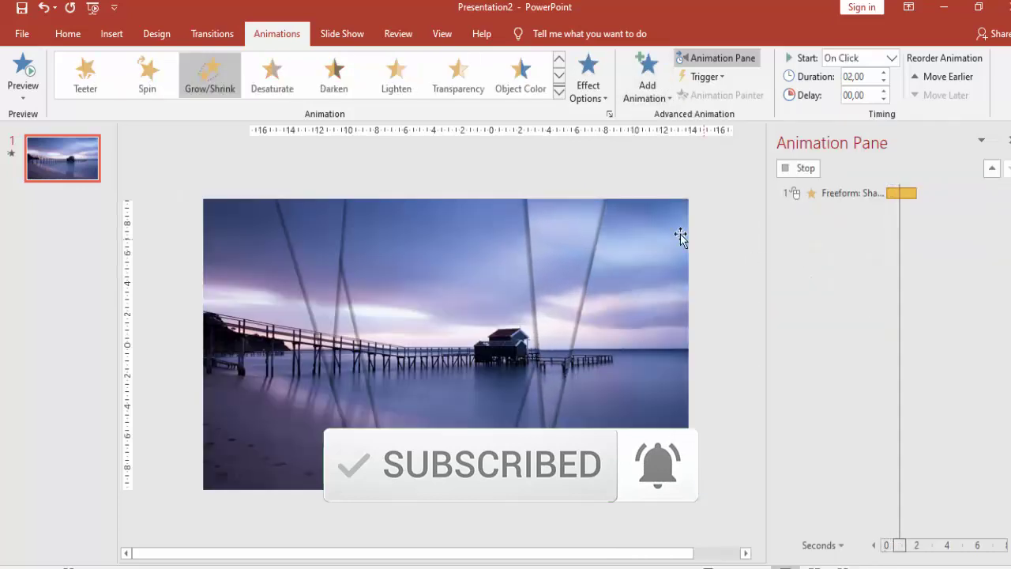
pyautogui.click(796, 171)
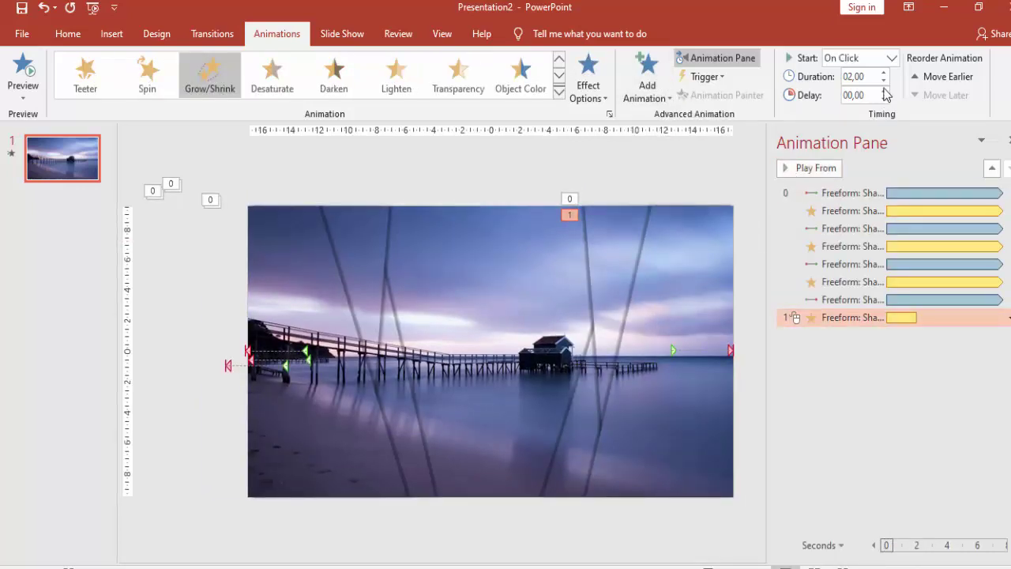
pyautogui.click(890, 59)
pyautogui.click(867, 91)
pyautogui.write('4')
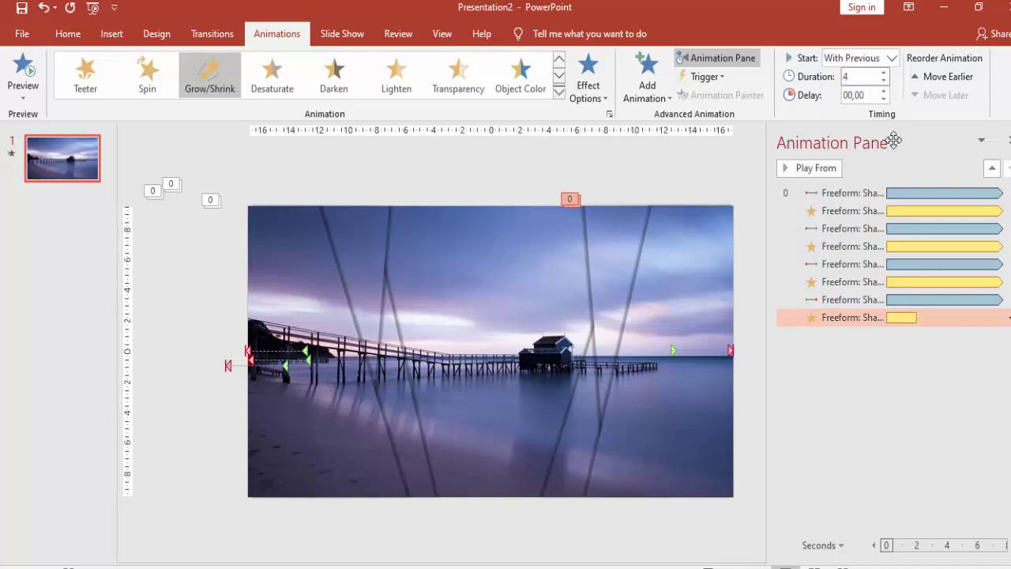
pyautogui.press('Tab')
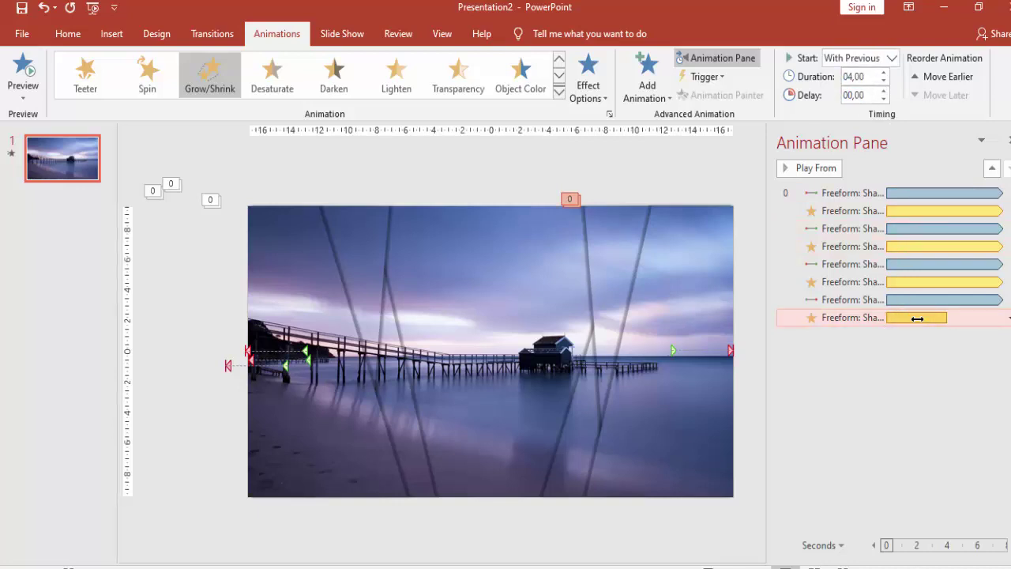
# Set Grow/Shrink to repeat until slide end, 1 s smooth start/end, auto-reverse, Horizontal direction.
pyautogui.doubleClick(918, 317)
pyautogui.moveTo(498, 151); pyautogui.dragTo(619, 172)
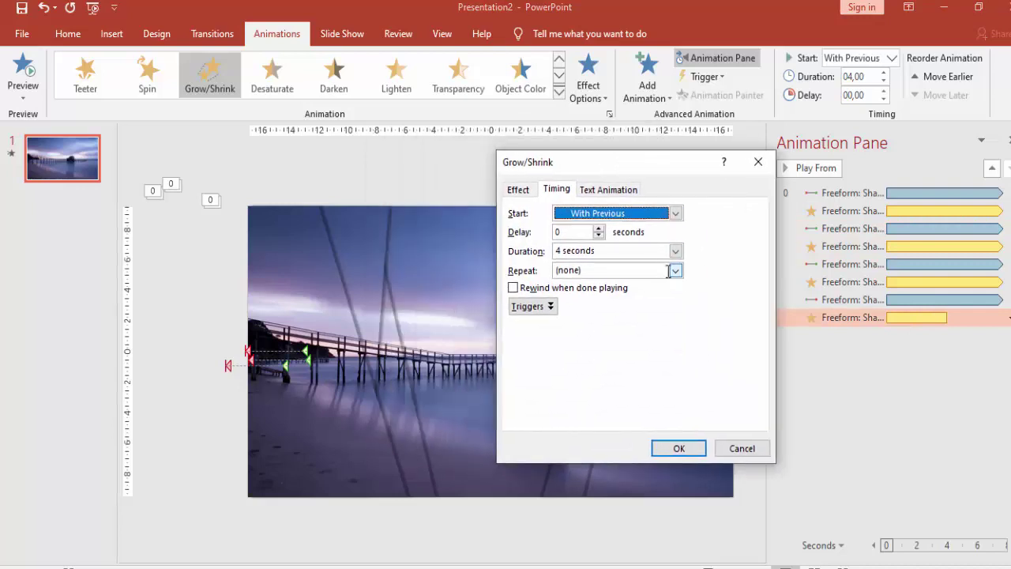
pyautogui.click(675, 270)
pyautogui.click(610, 359)
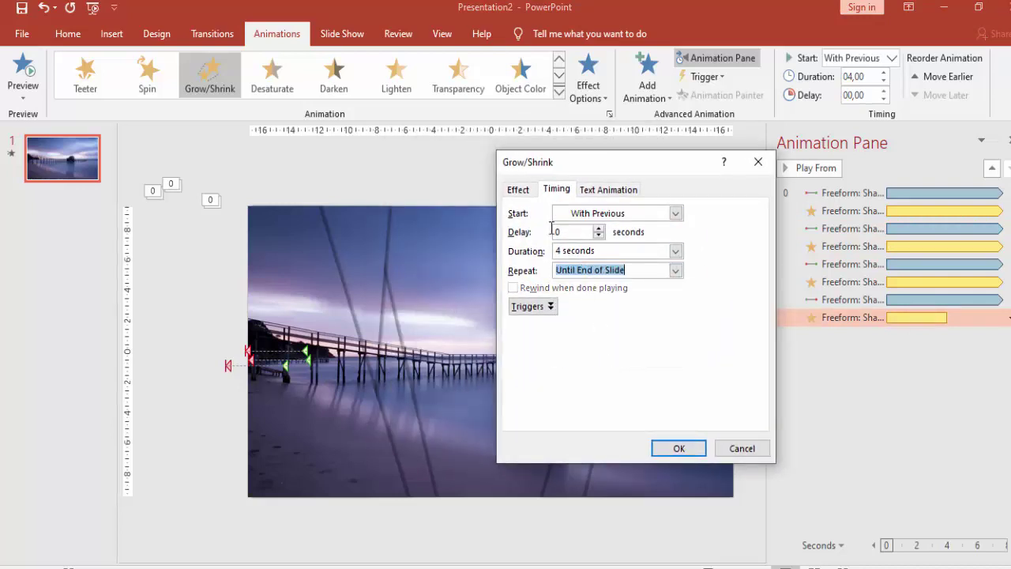
pyautogui.click(519, 191)
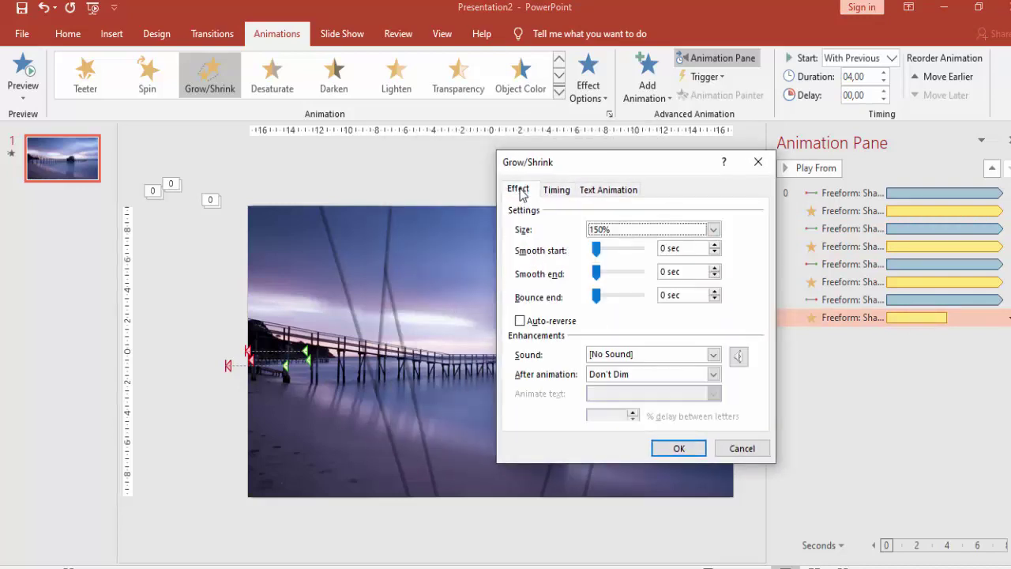
pyautogui.click(684, 249)
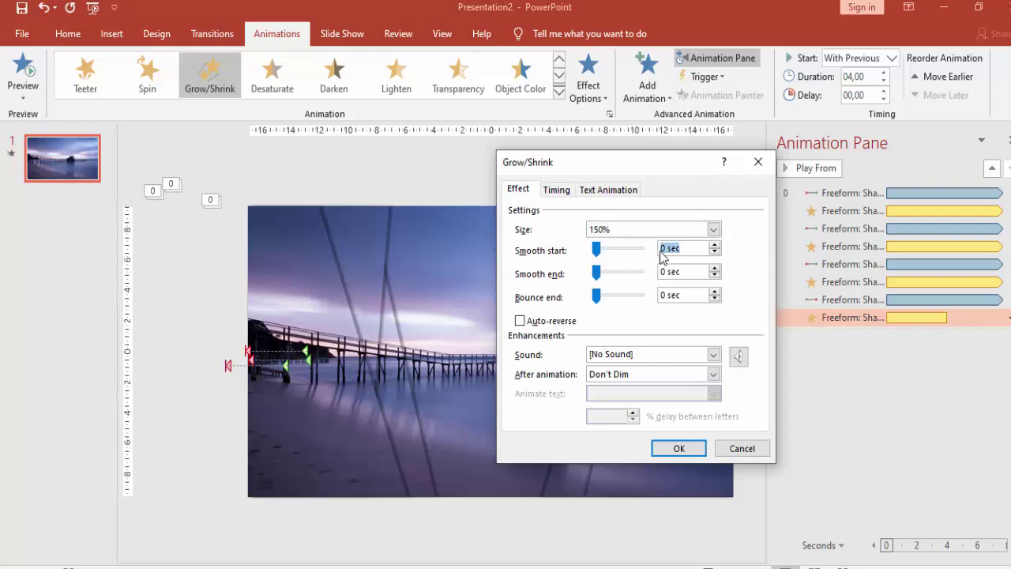
pyautogui.write('1')
pyautogui.press('Tab')
pyautogui.write('1')
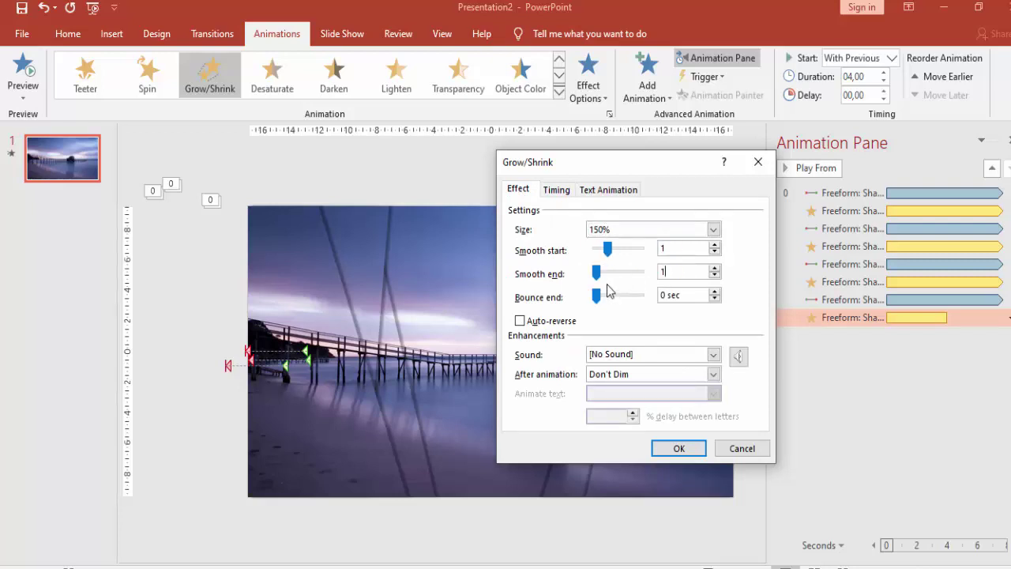
pyautogui.click(519, 322)
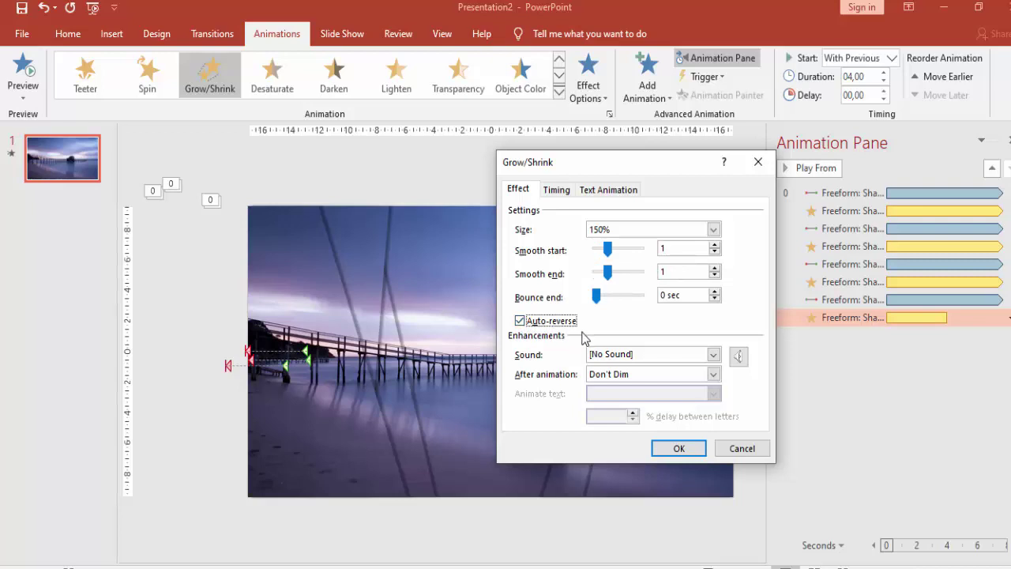
pyautogui.click(676, 449)
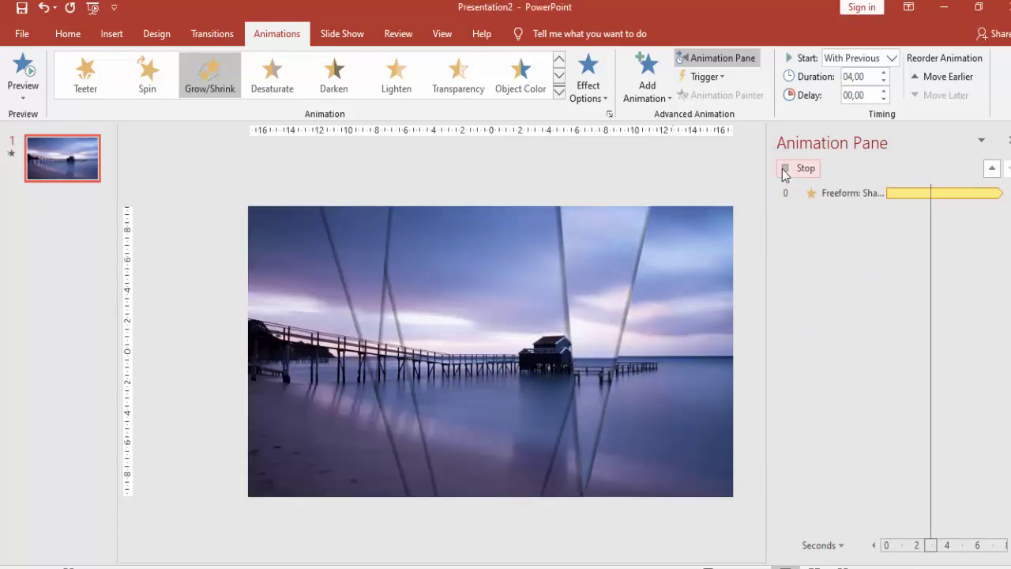
pyautogui.click(605, 91)
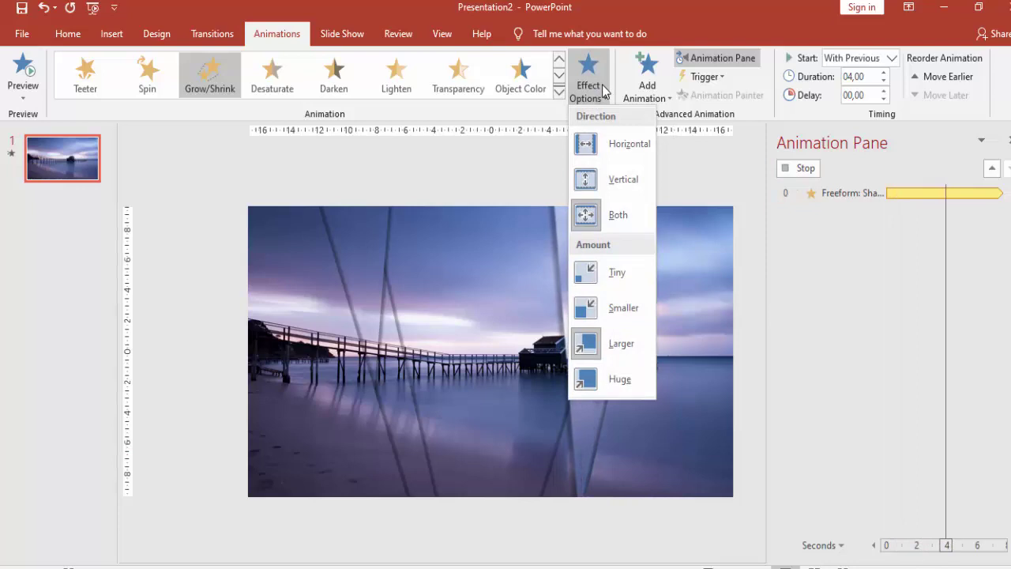
pyautogui.click(602, 147)
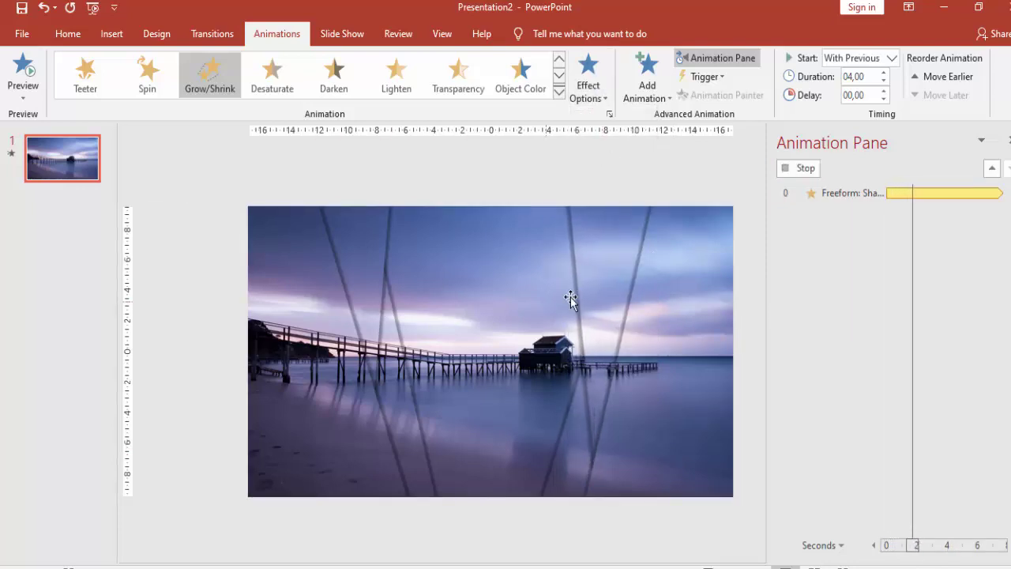
# Select the angled shape carrying the motion path and Grow/Shrink animations.
pyautogui.click(784, 169)
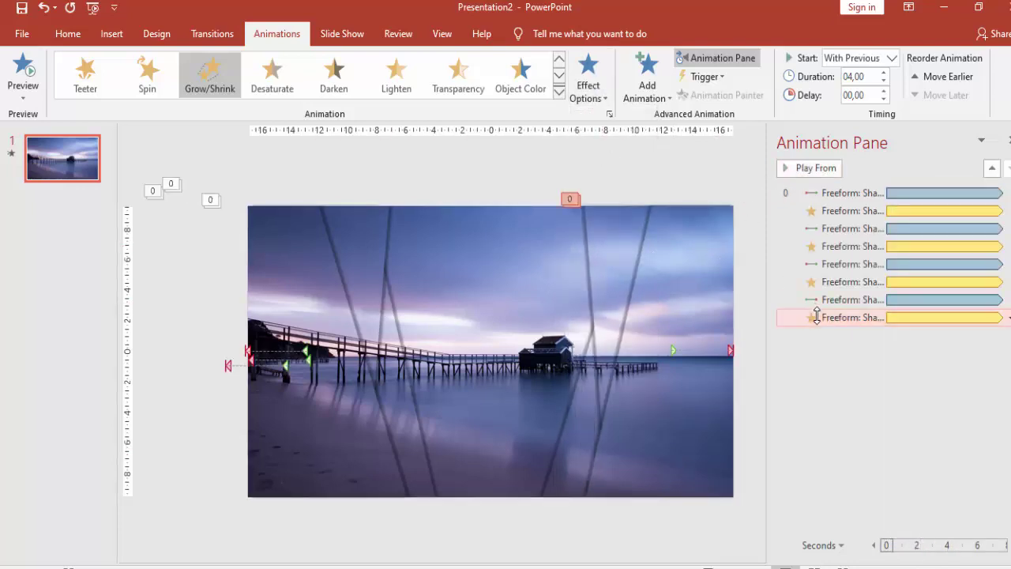
pyautogui.click(857, 299)
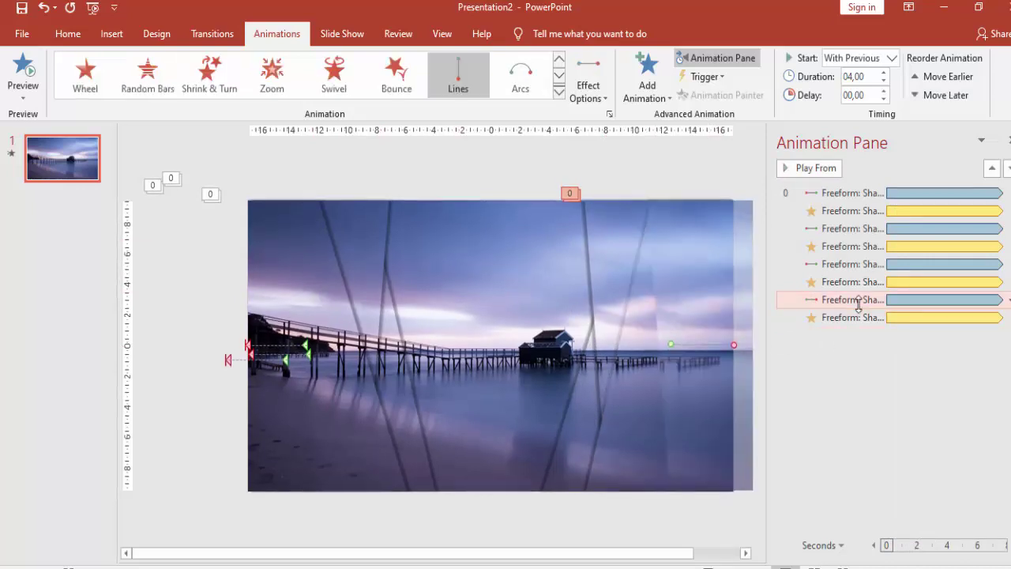
pyautogui.click(709, 312)
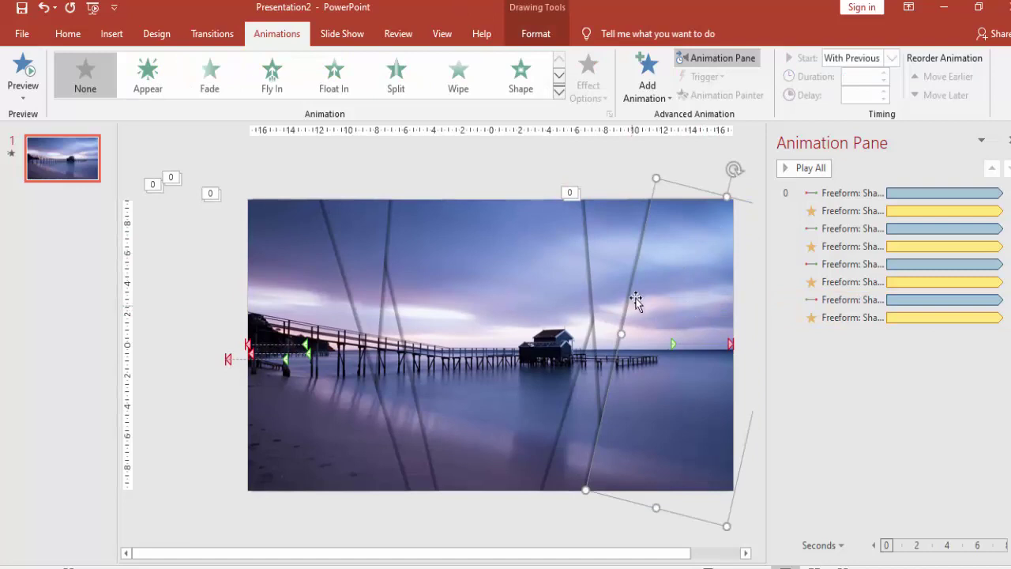
pyautogui.click(855, 299)
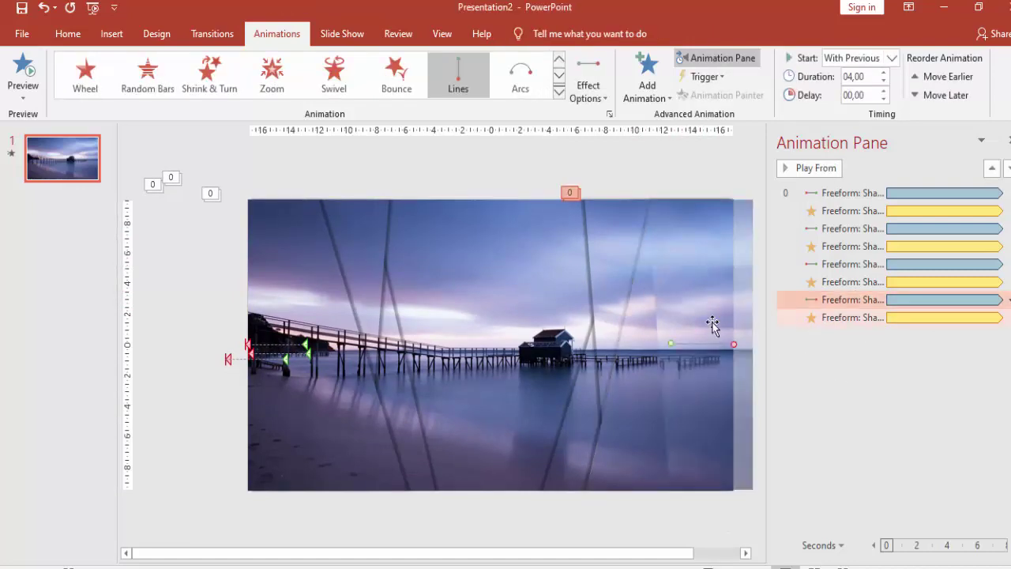
pyautogui.click(695, 307)
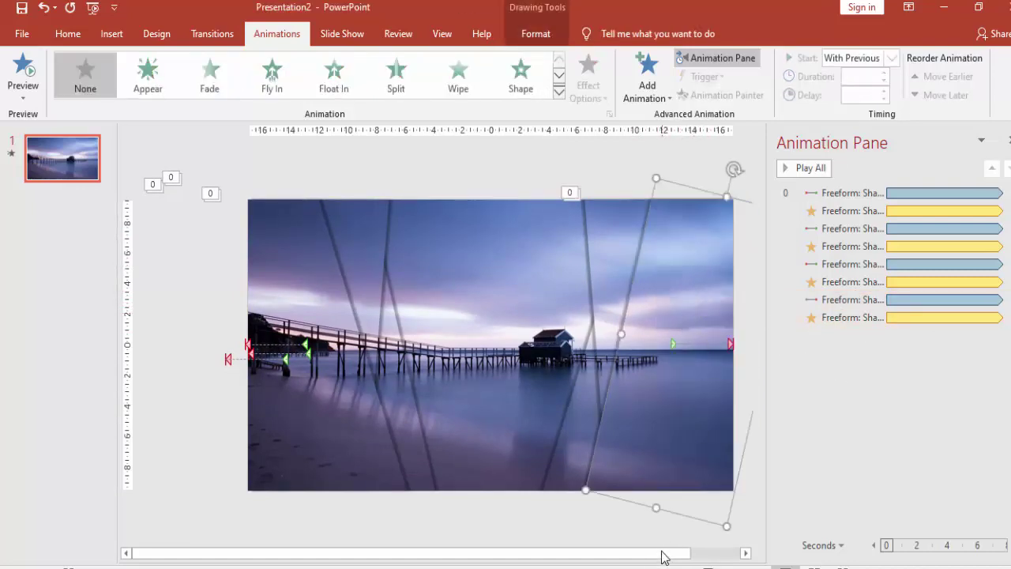
pyautogui.moveTo(663, 557); pyautogui.dragTo(703, 363)
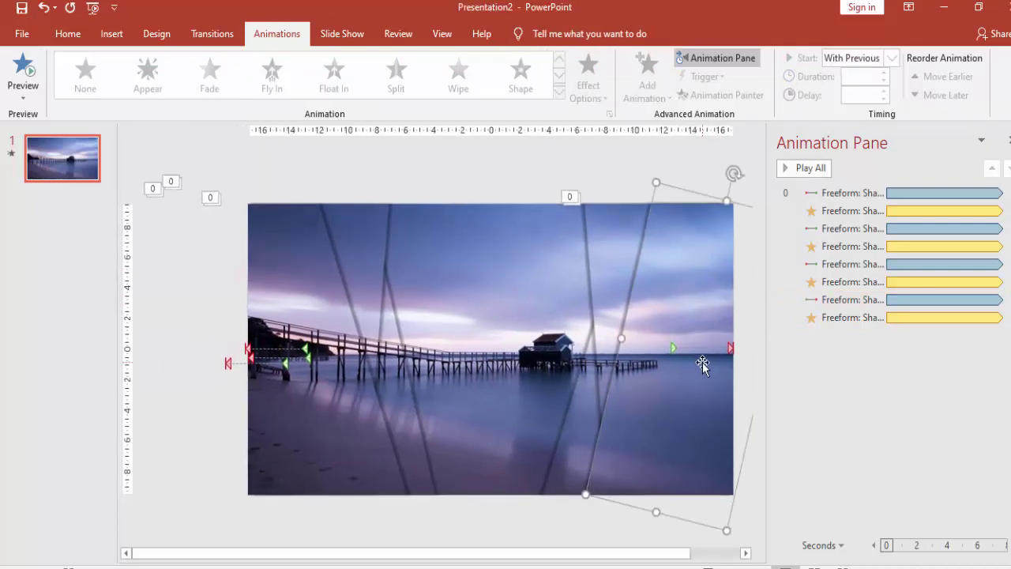
pyautogui.click(703, 364)
pyautogui.click(605, 297)
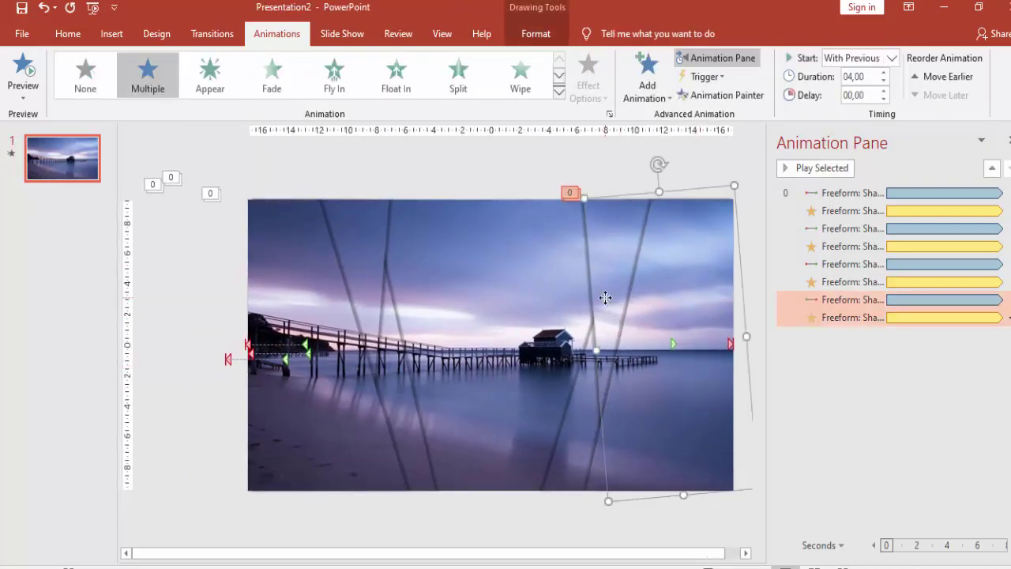
# Copy its animations onto another angled shape with Animation Painter and preview the show.
pyautogui.click(716, 95)
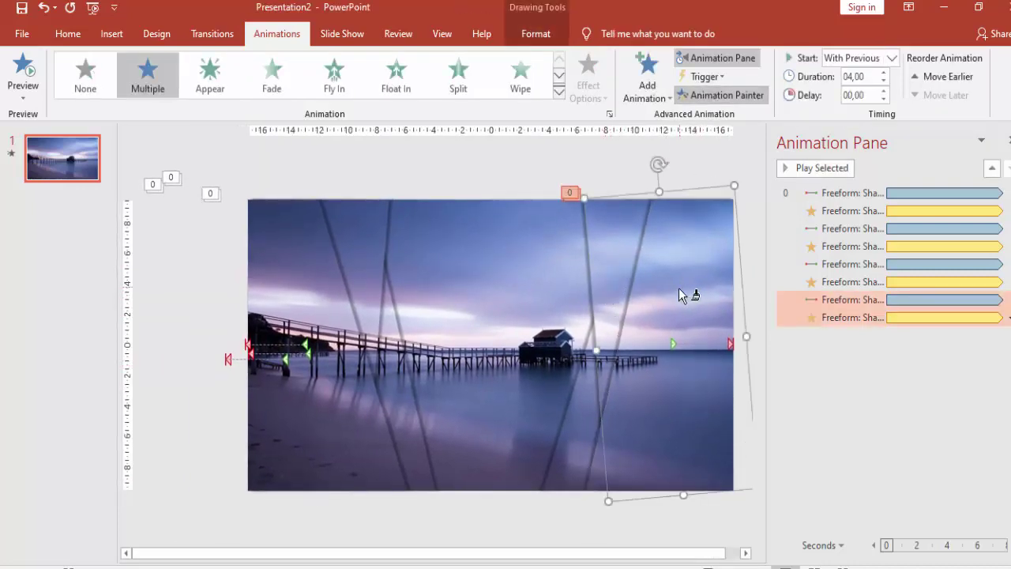
pyautogui.click(598, 466)
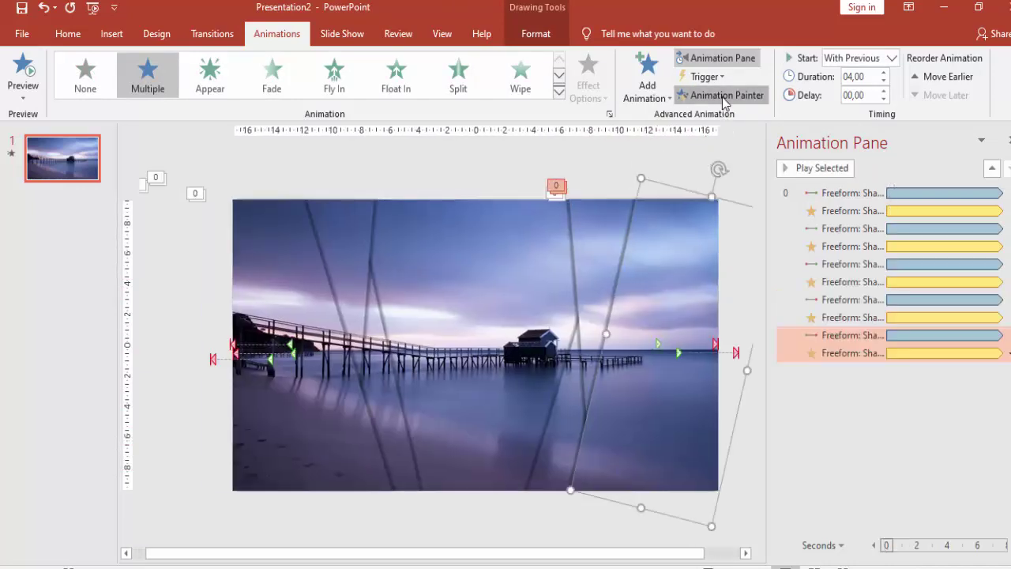
pyautogui.click(721, 95)
pyautogui.click(557, 447)
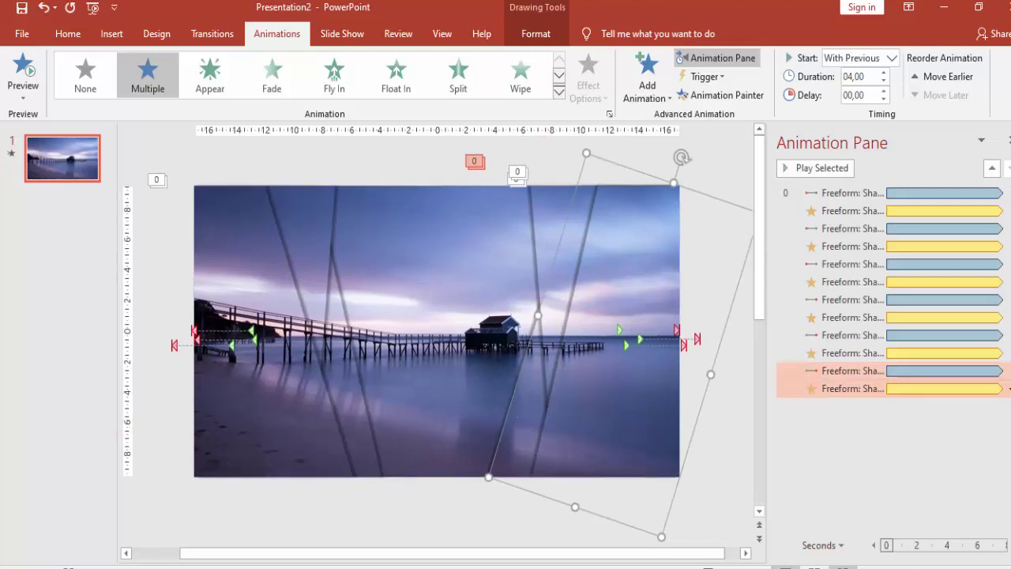
pyautogui.click(787, 567)
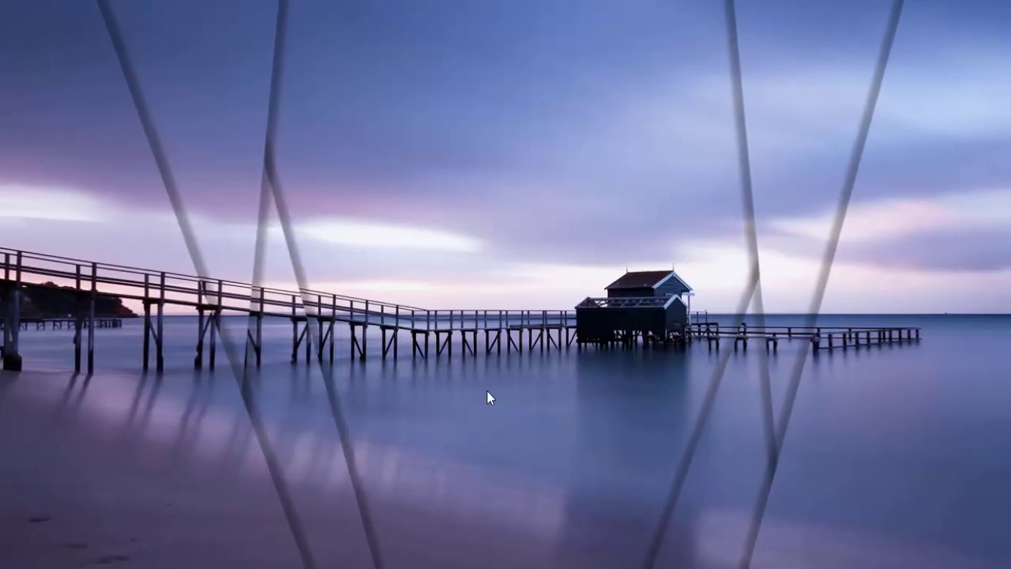
pyautogui.press('Escape')
# Paint the angled shape's animations onto the beach photo.
pyautogui.click(693, 445)
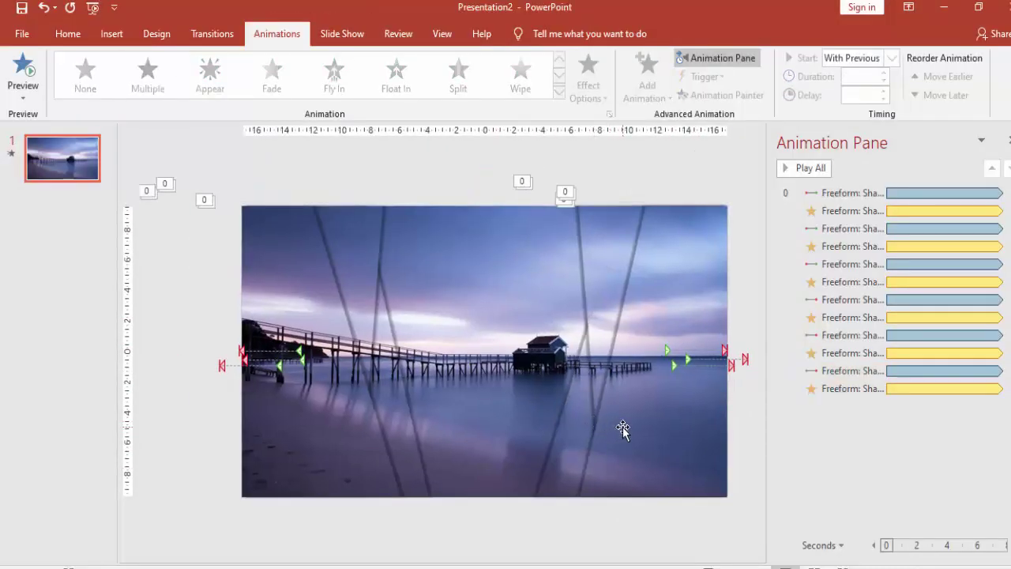
pyautogui.click(623, 427)
pyautogui.click(725, 95)
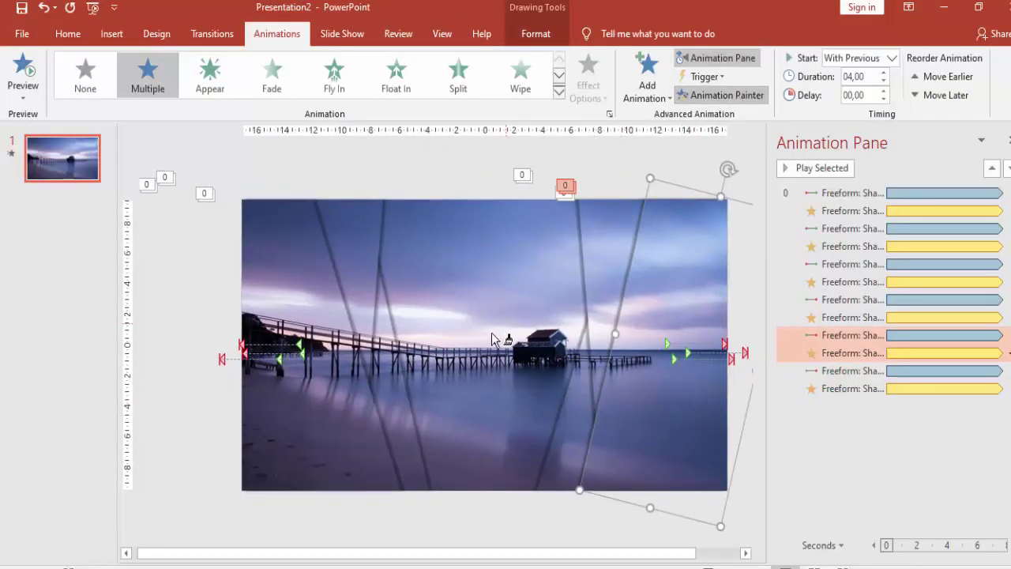
pyautogui.click(483, 340)
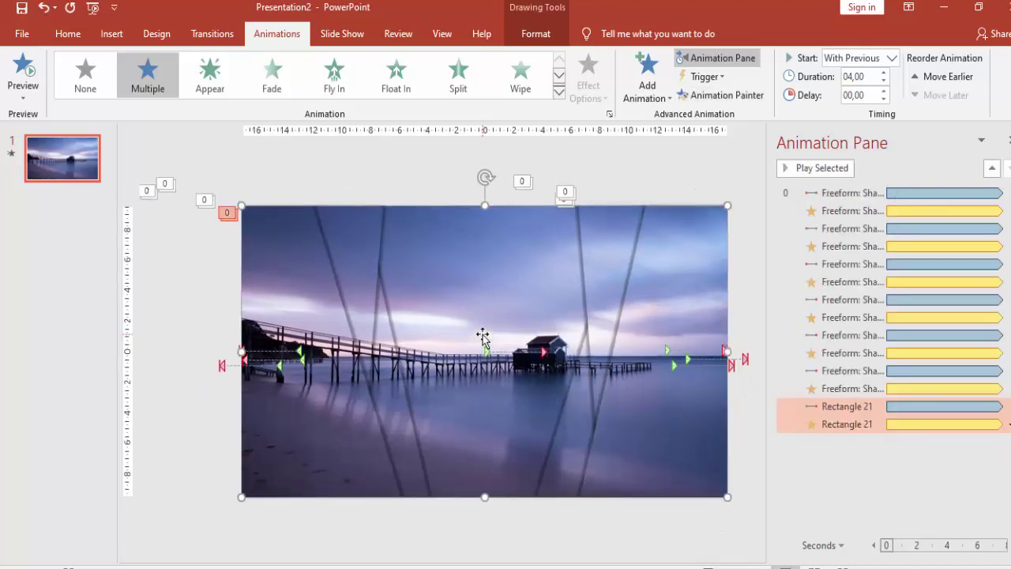
# Set Rectangle 21's Grow/Shrink size to a custom 120%, then play the slide full screen.
pyautogui.click(547, 352)
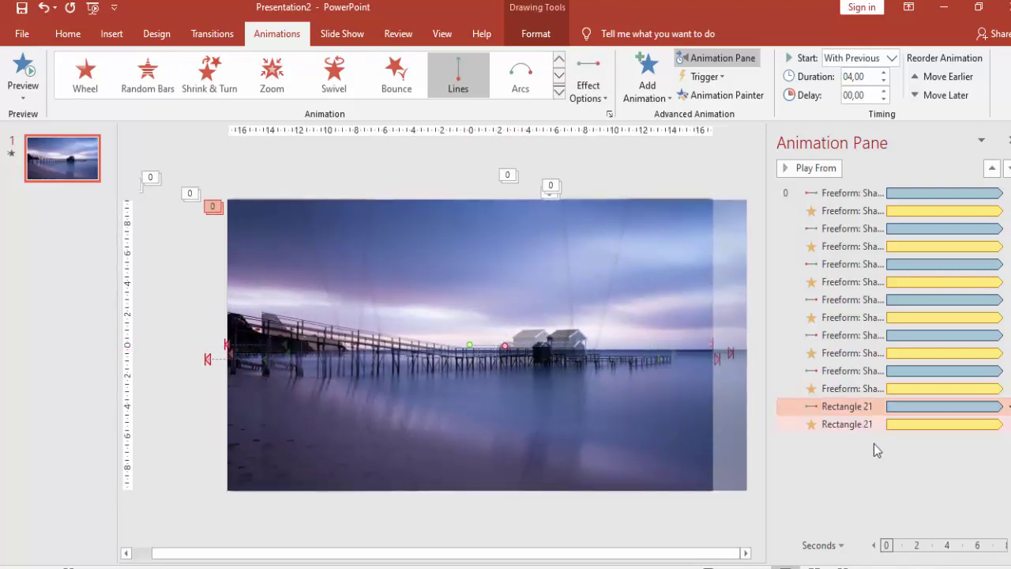
pyautogui.doubleClick(861, 425)
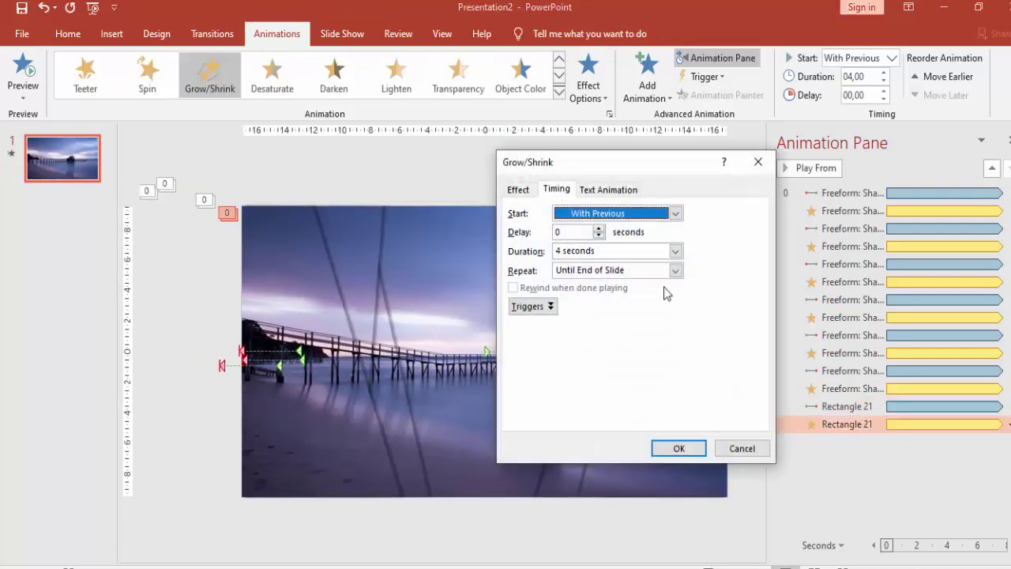
pyautogui.click(519, 190)
pyautogui.click(714, 229)
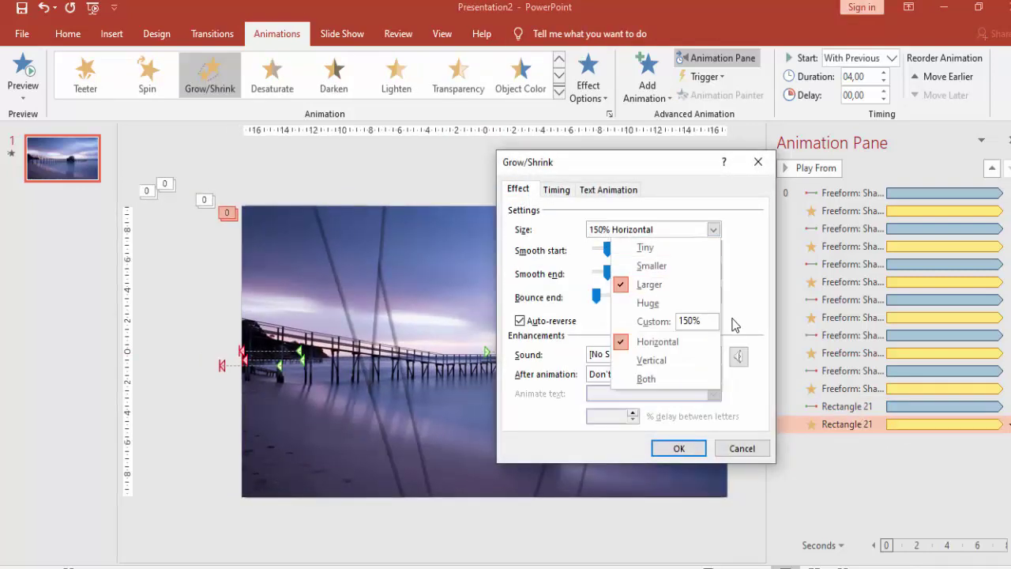
pyautogui.click(689, 320)
pyautogui.write('120')
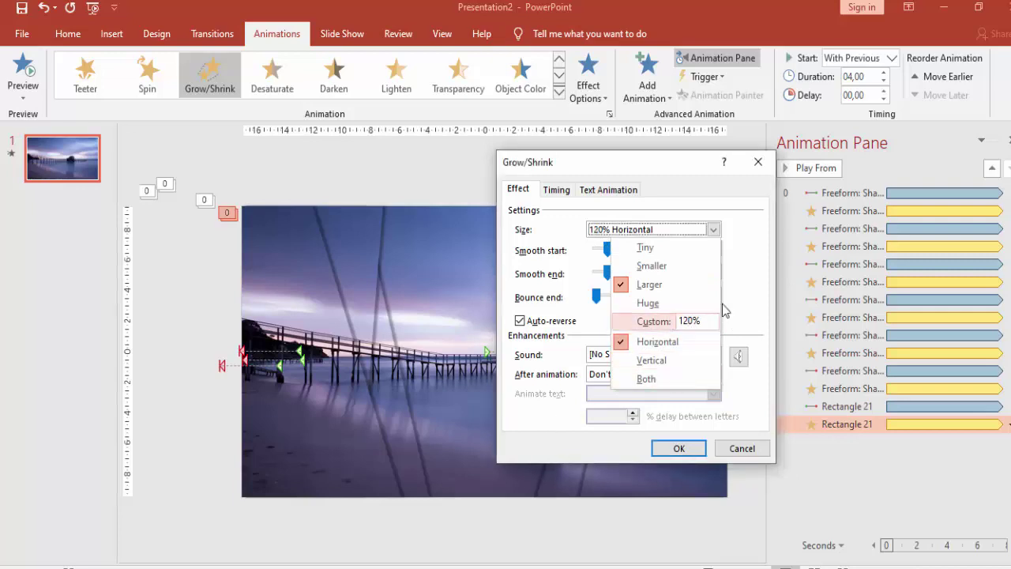
pyautogui.press('Return')
pyautogui.click(661, 450)
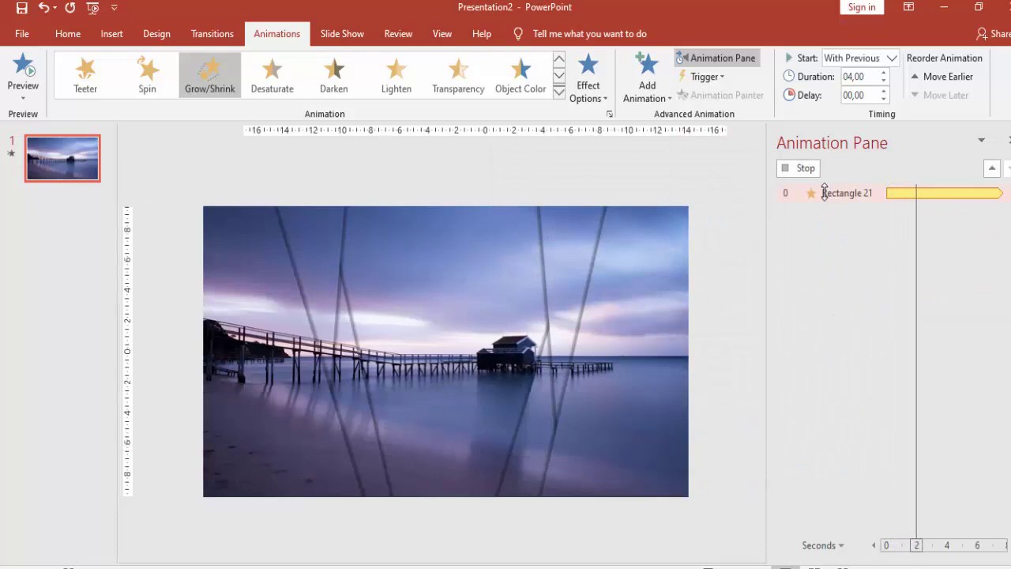
pyautogui.click(814, 172)
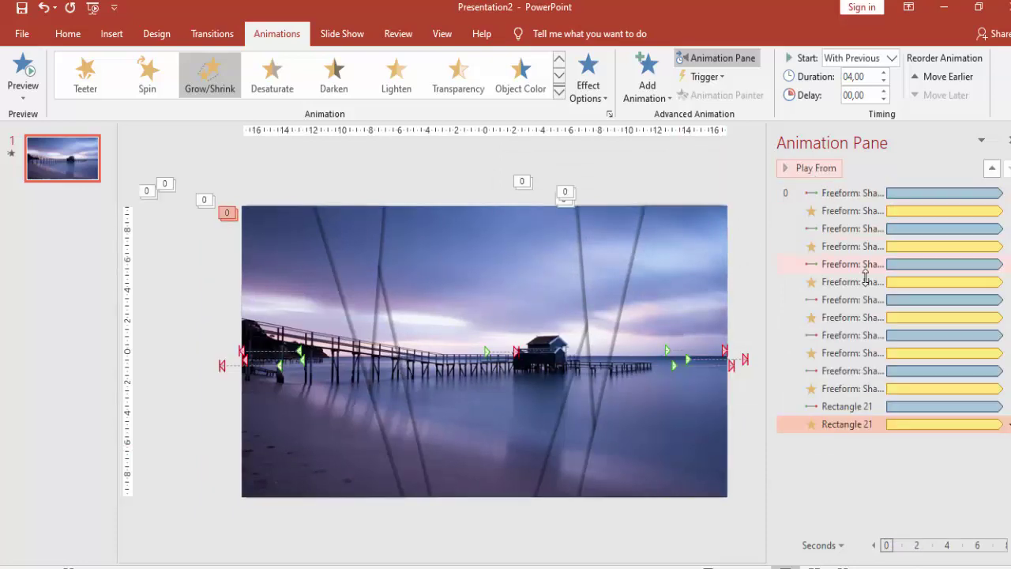
pyautogui.click(870, 567)
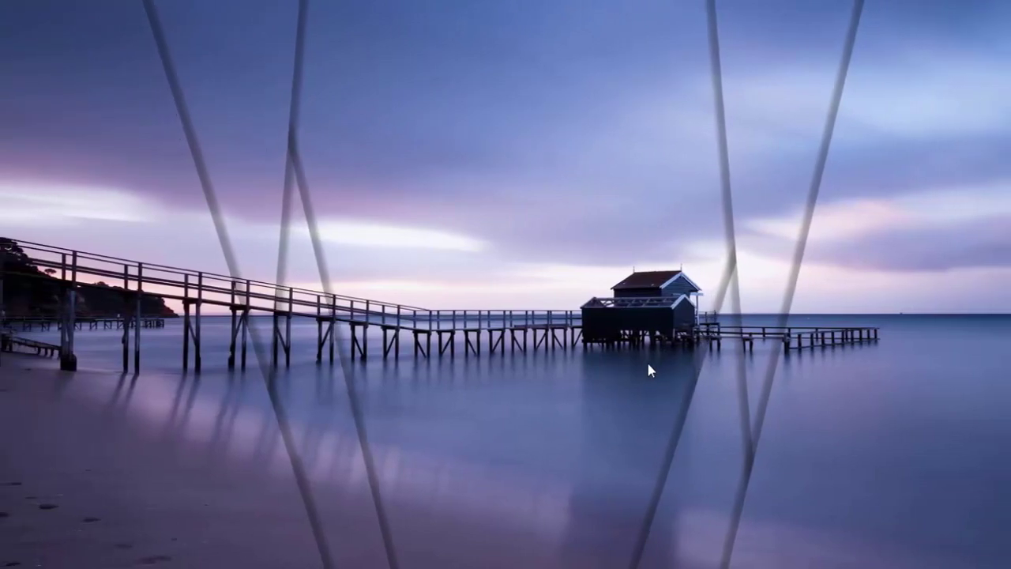
# Exit the full-screen show and bring up the Insert options.
pyautogui.press('Escape')
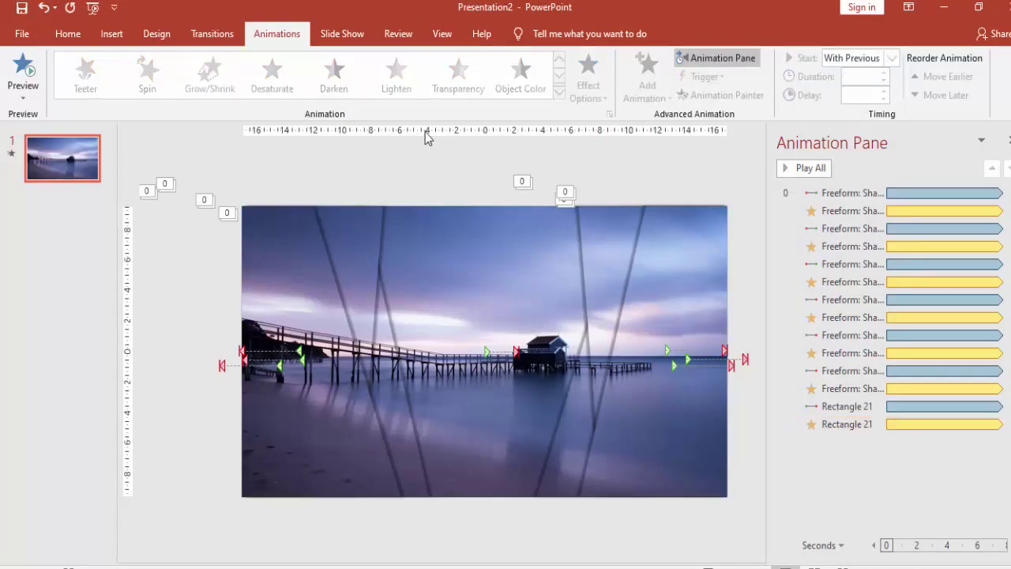
pyautogui.click(112, 34)
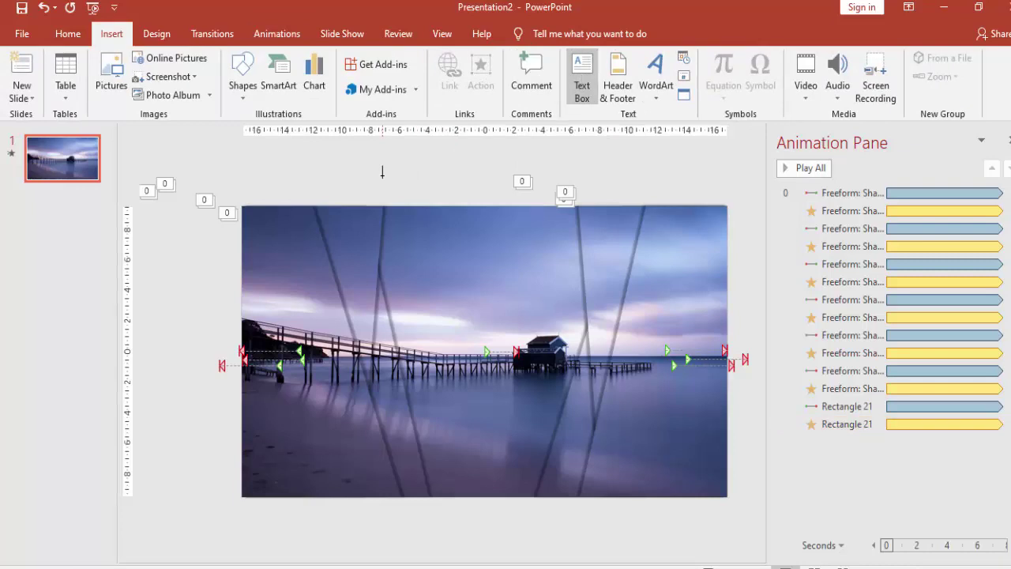
# Add a text box reading 'AWESOME PARALLAX ANIMATION', fixing the typo.
pyautogui.click(382, 171)
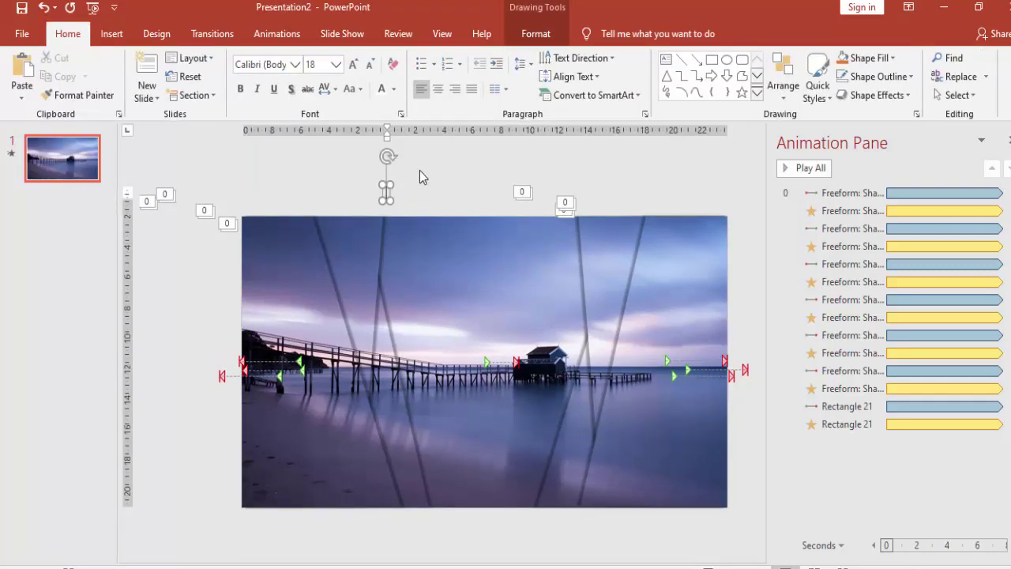
pyautogui.write('AWESOM')
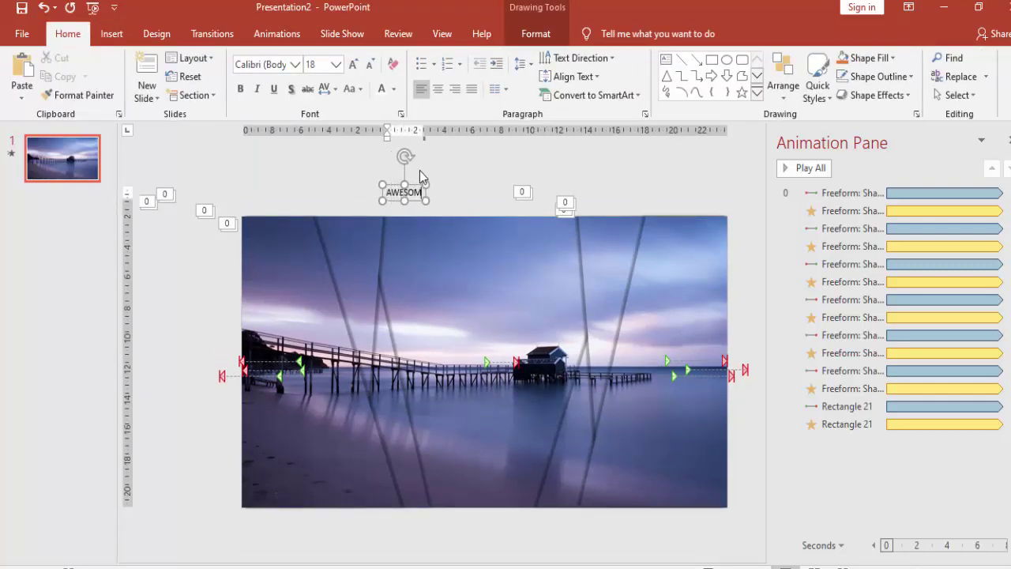
pyautogui.write('E PALA')
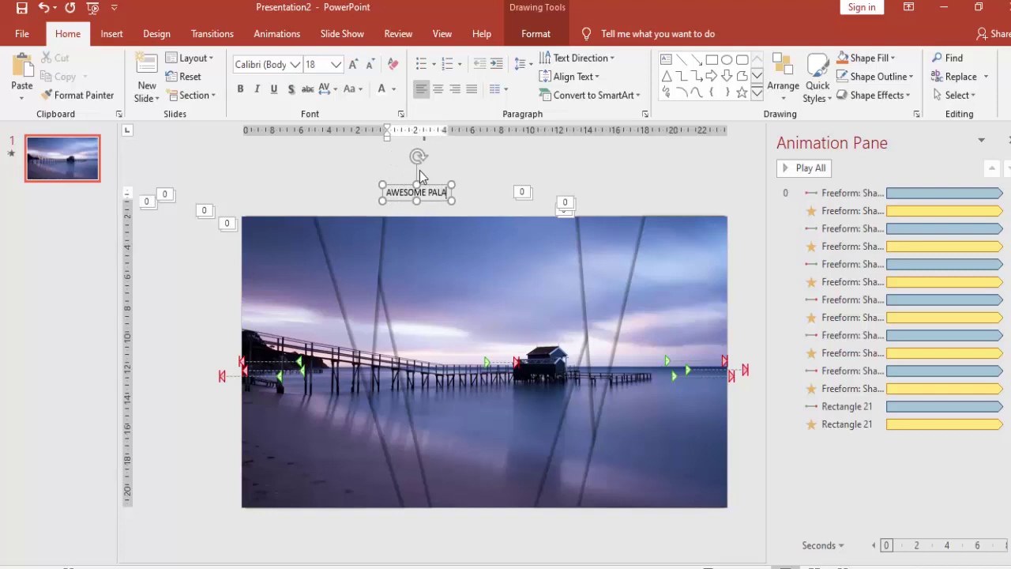
pyautogui.press('BackSpace')
pyautogui.press('BackSpace')
pyautogui.write('RA')
pyautogui.write('LLAX ')
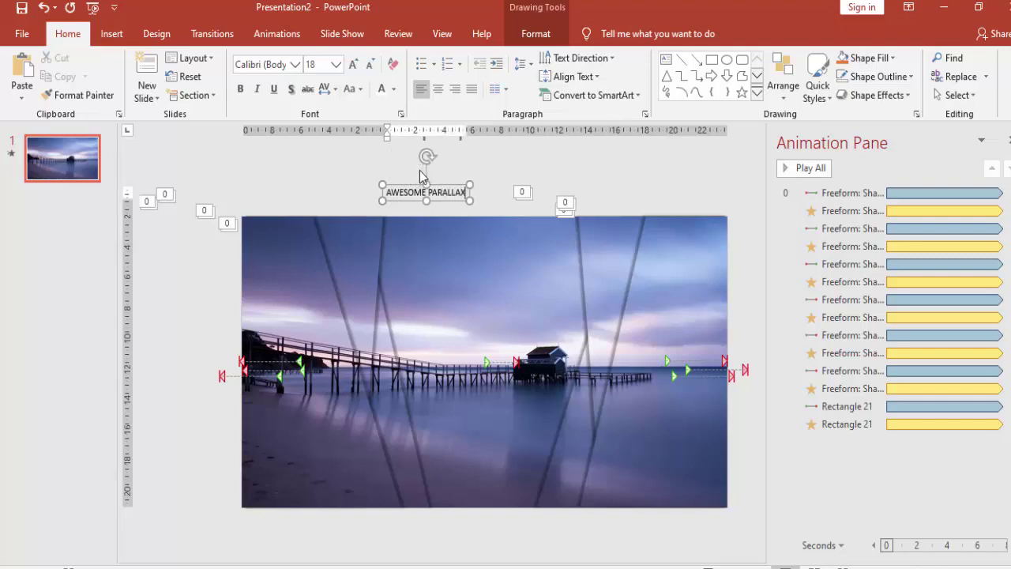
pyautogui.write('ANIMATIO')
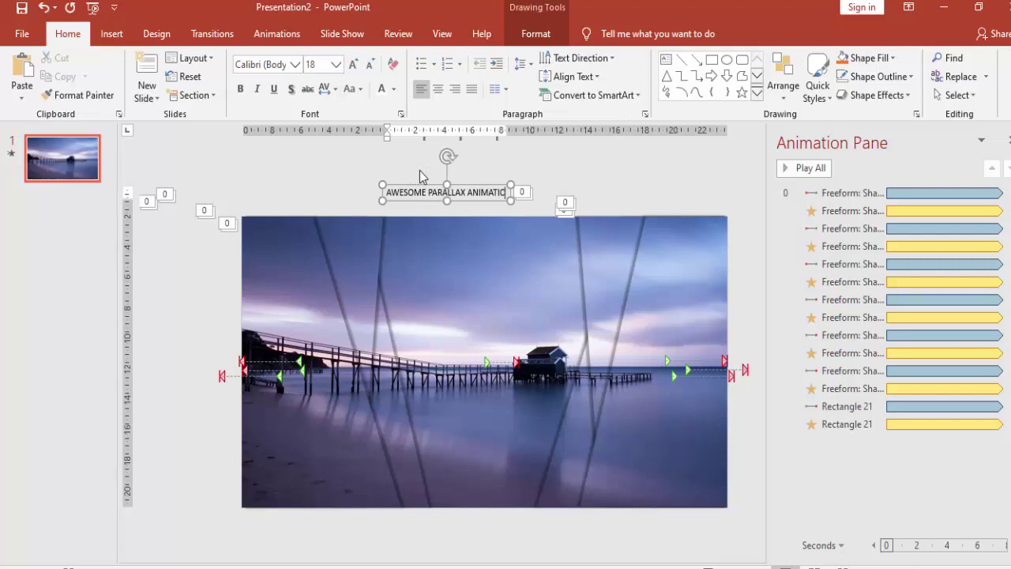
pyautogui.write('N')
# Move the title box down onto the centre of the beach photo.
pyautogui.click(489, 184)
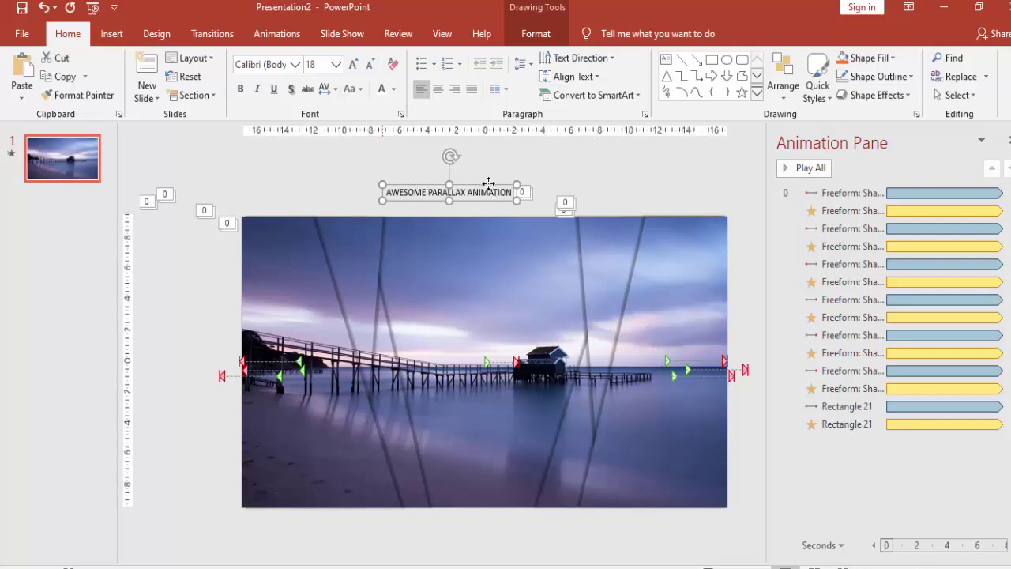
pyautogui.moveTo(490, 184); pyautogui.dragTo(484, 327)
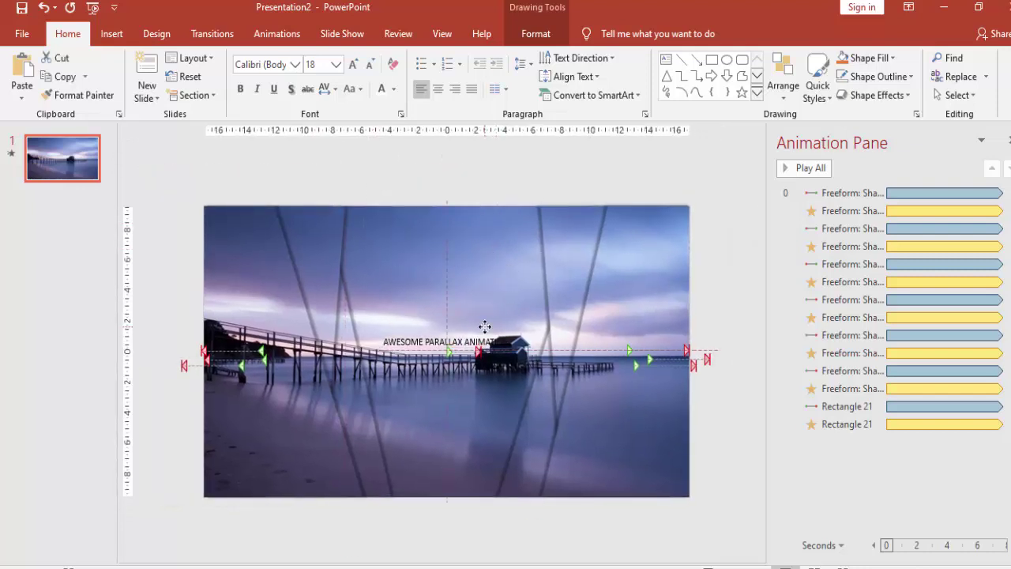
pyautogui.click(257, 64)
pyautogui.write('L')
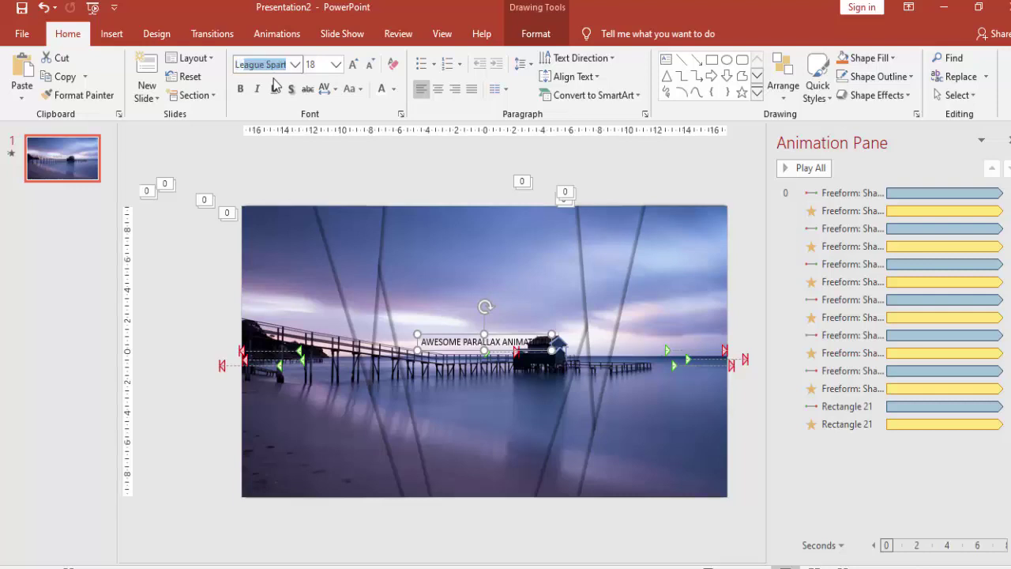
# Format the title as white League Spartan at 40 pt.
pyautogui.press('Return')
pyautogui.click(379, 92)
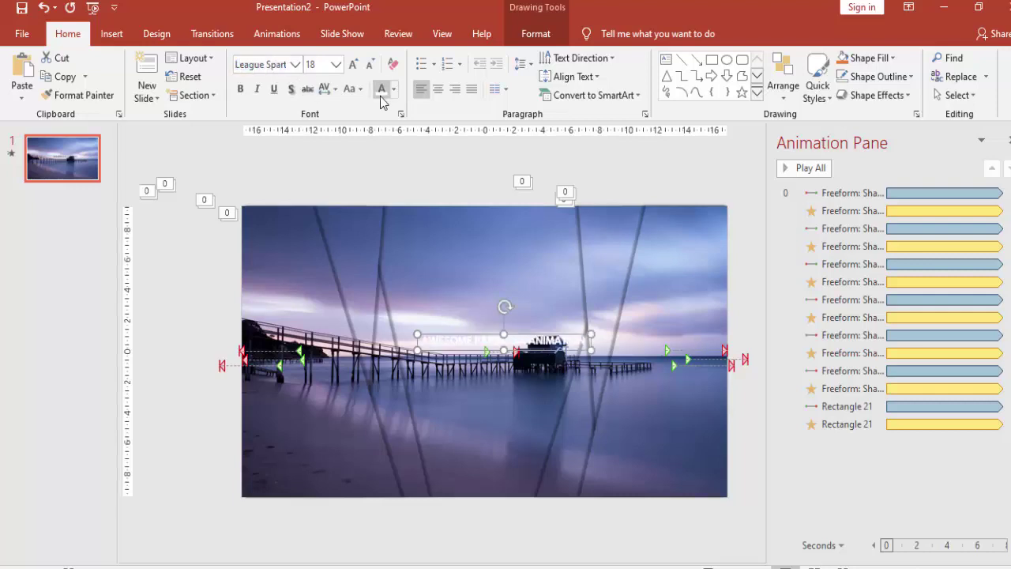
pyautogui.click(336, 64)
pyautogui.click(313, 305)
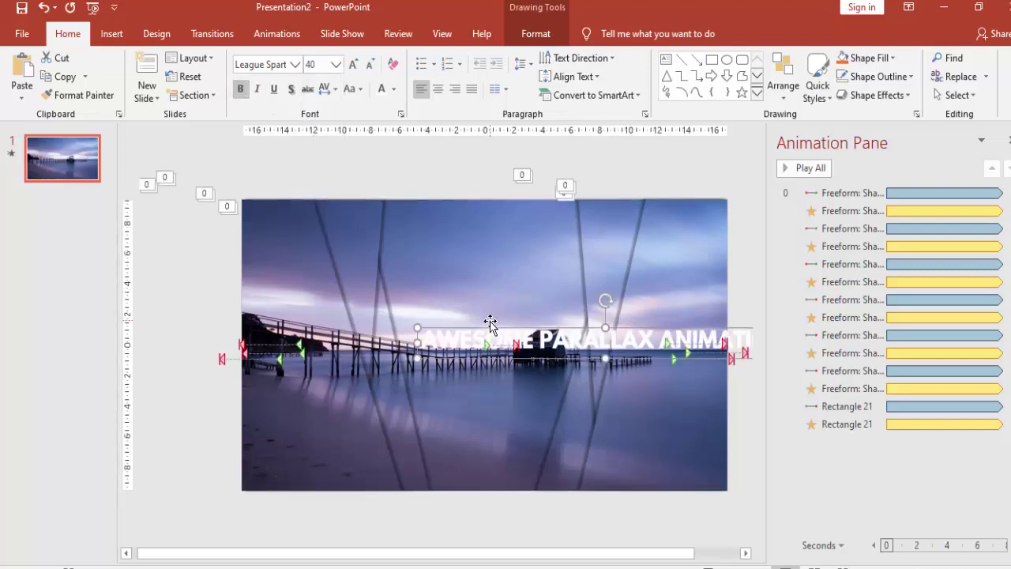
pyautogui.moveTo(487, 326); pyautogui.dragTo(439, 256)
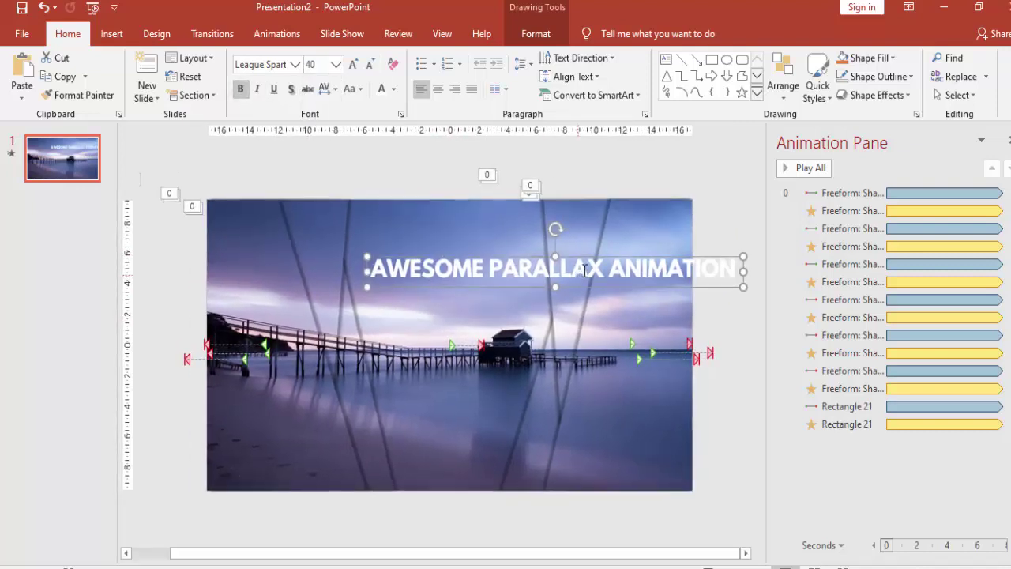
# Break the title before PARALLAX, centre it above the pier, and add a text shadow.
pyautogui.click(494, 267)
pyautogui.press('Return')
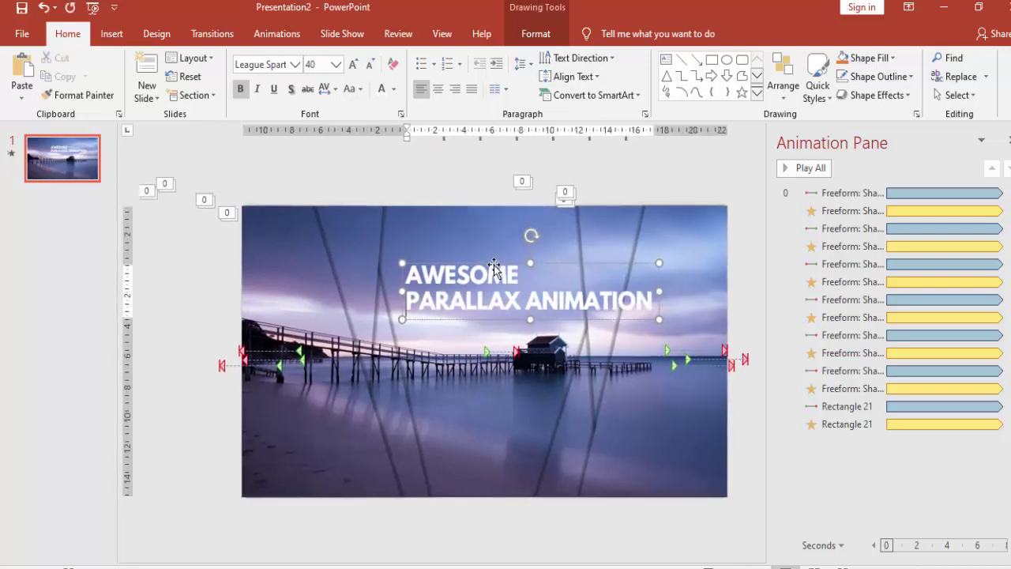
pyautogui.click(440, 90)
pyautogui.press('Escape')
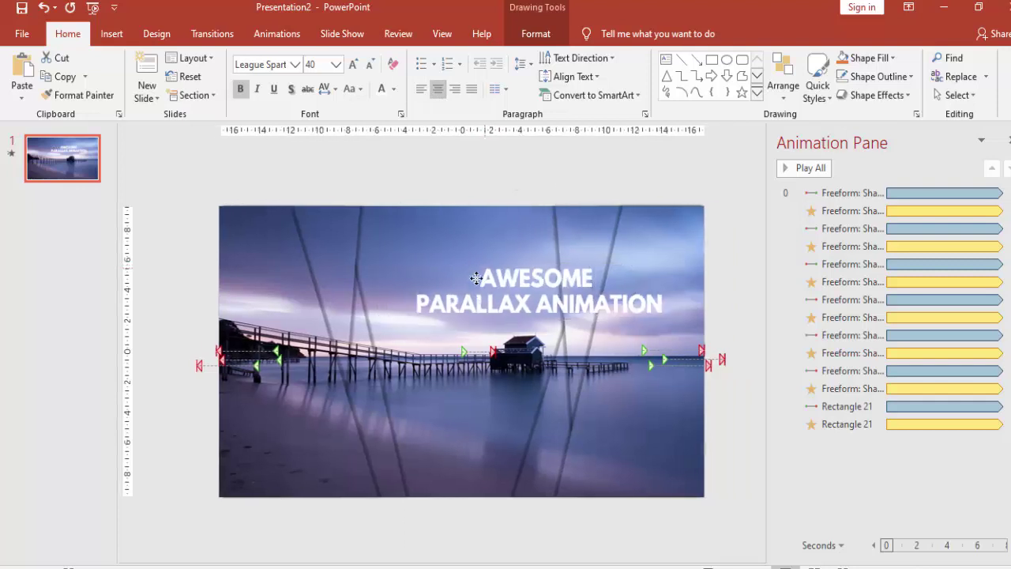
pyautogui.moveTo(475, 278); pyautogui.dragTo(411, 347)
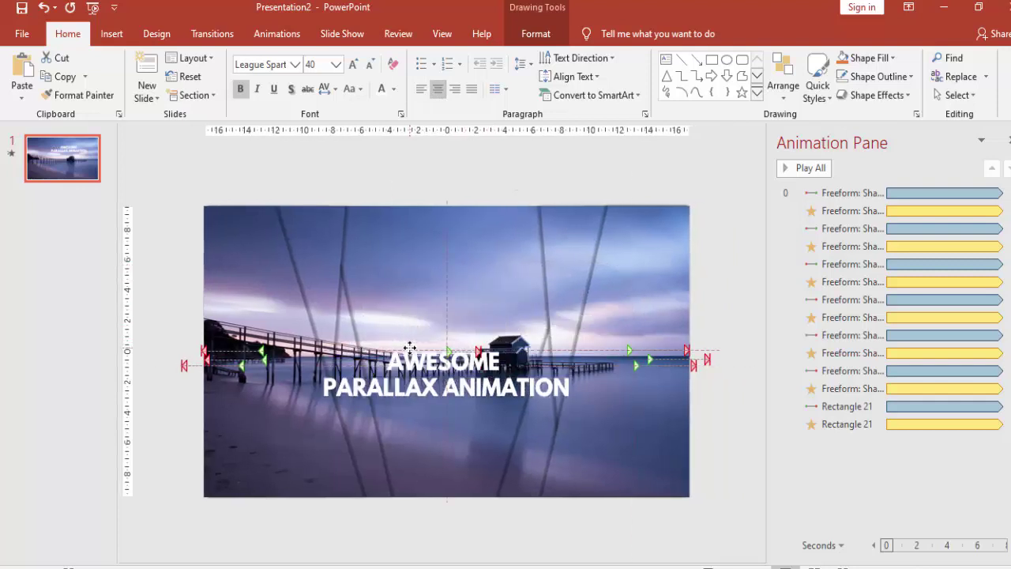
pyautogui.moveTo(410, 349); pyautogui.dragTo(472, 301)
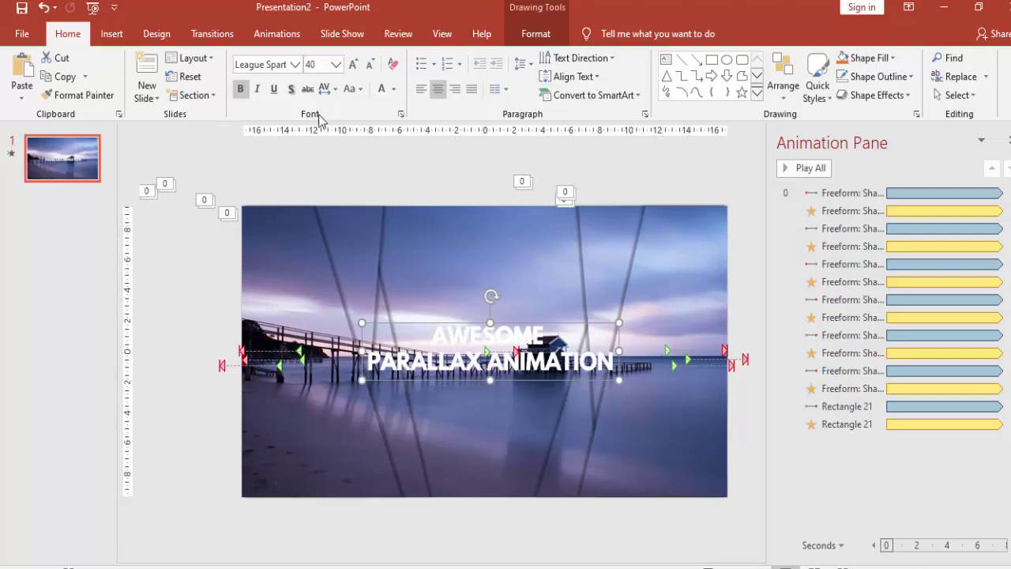
pyautogui.click(291, 92)
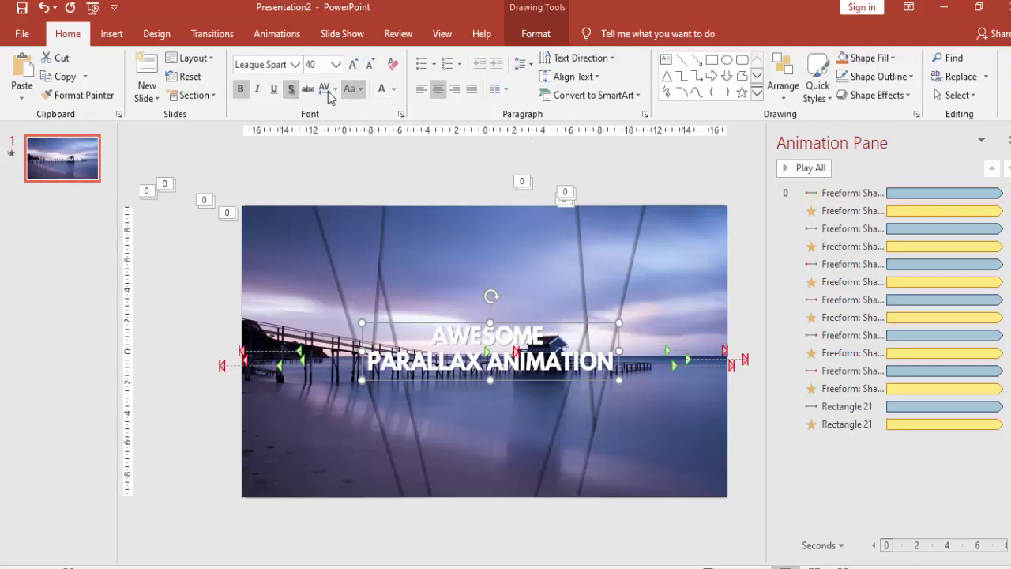
pyautogui.rightClick(554, 322)
# In Format Shape, lower the title shadow's transparency to about 40% and distance to about 7 pt.
pyautogui.click(562, 547)
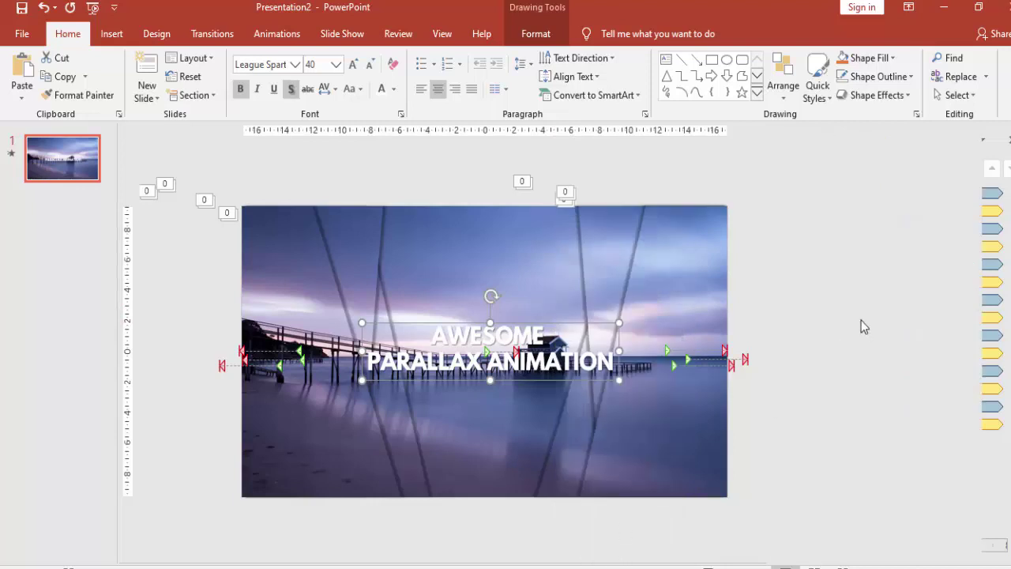
pyautogui.click(663, 170)
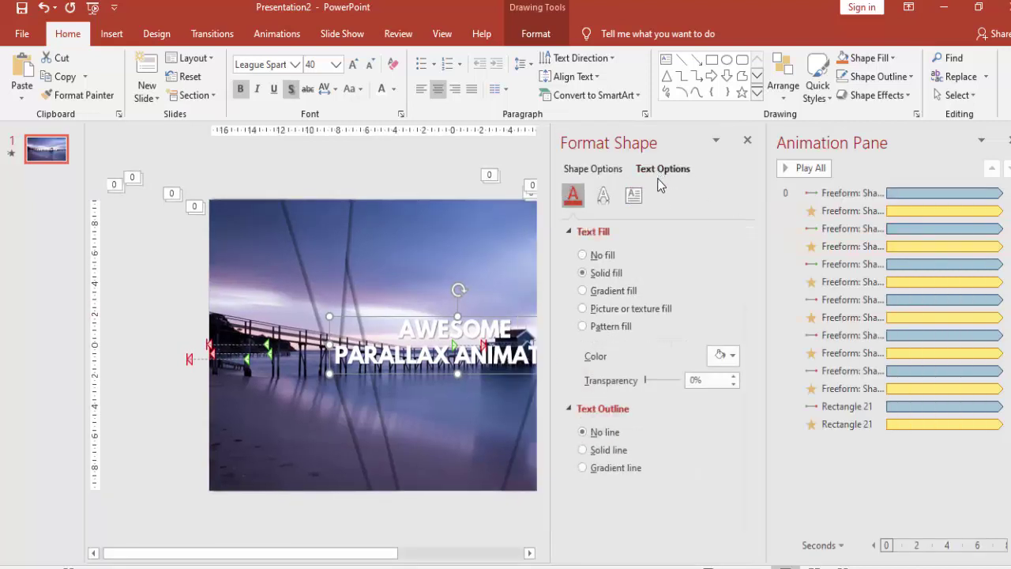
pyautogui.click(605, 198)
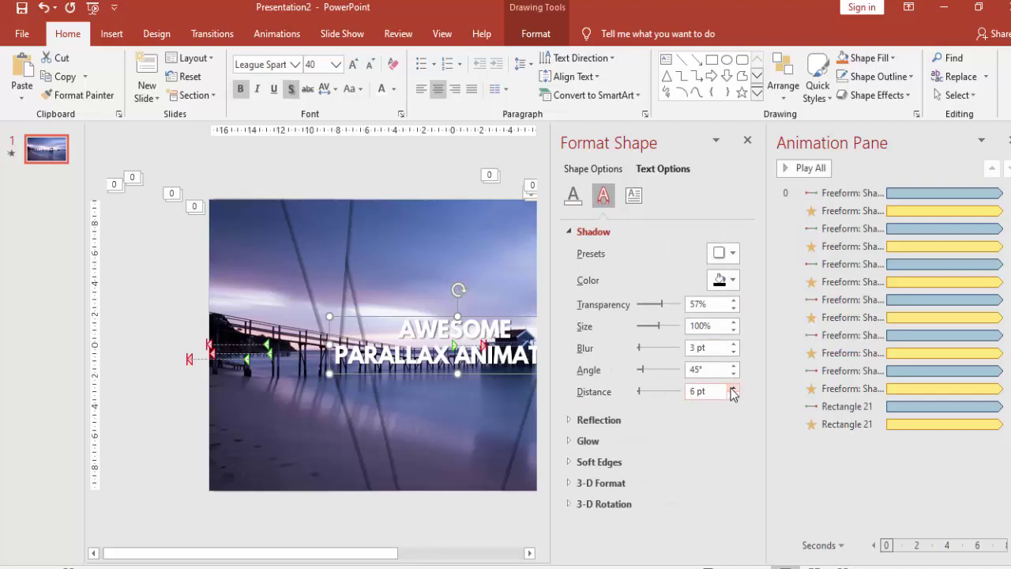
pyautogui.moveTo(663, 307); pyautogui.dragTo(654, 310)
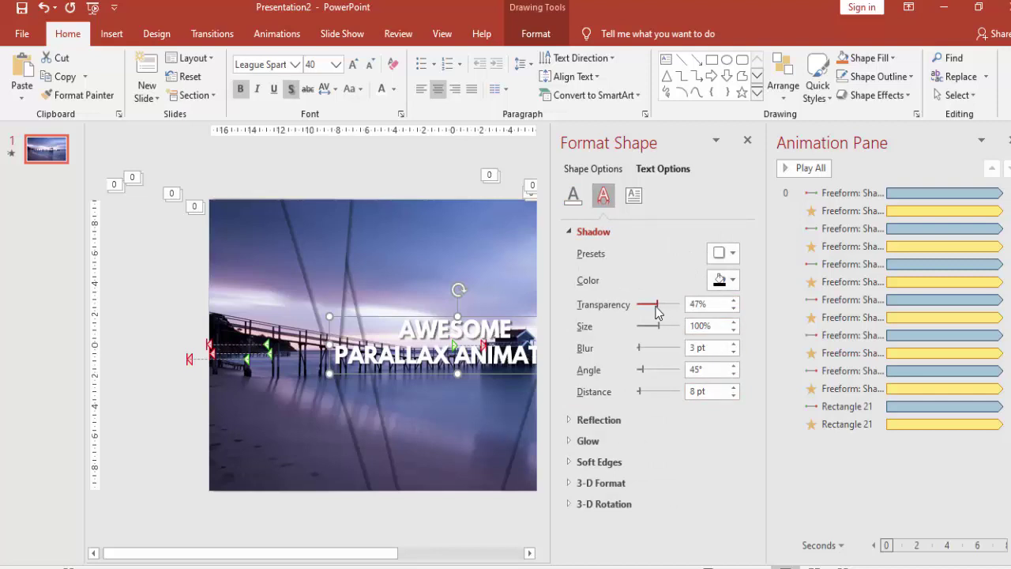
pyautogui.click(733, 396)
pyautogui.click(747, 142)
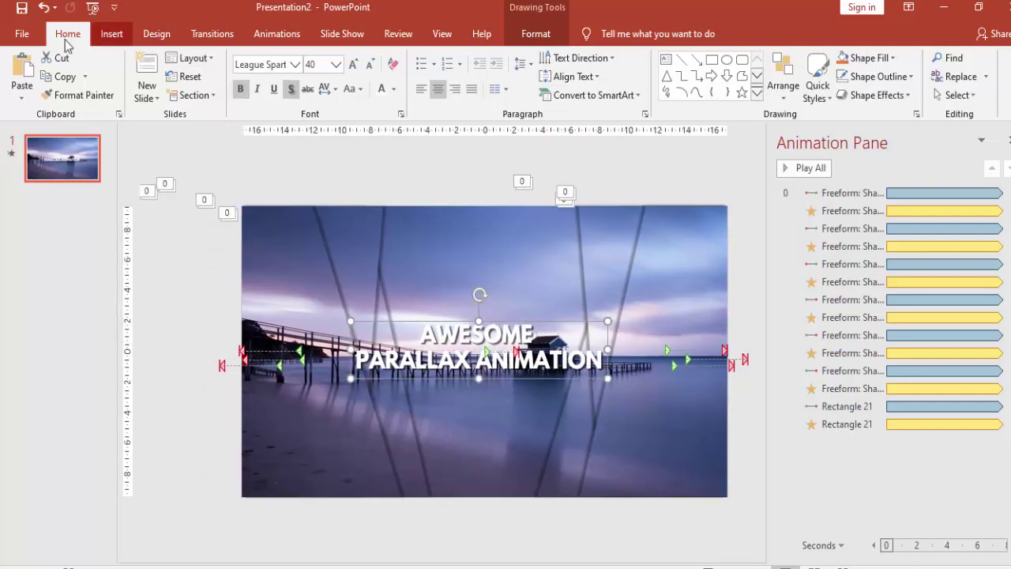
# Using the Selection Pane, send the TextBox 22 title backward behind the angled Freeform shapes 14 and 16.
pyautogui.click(784, 95)
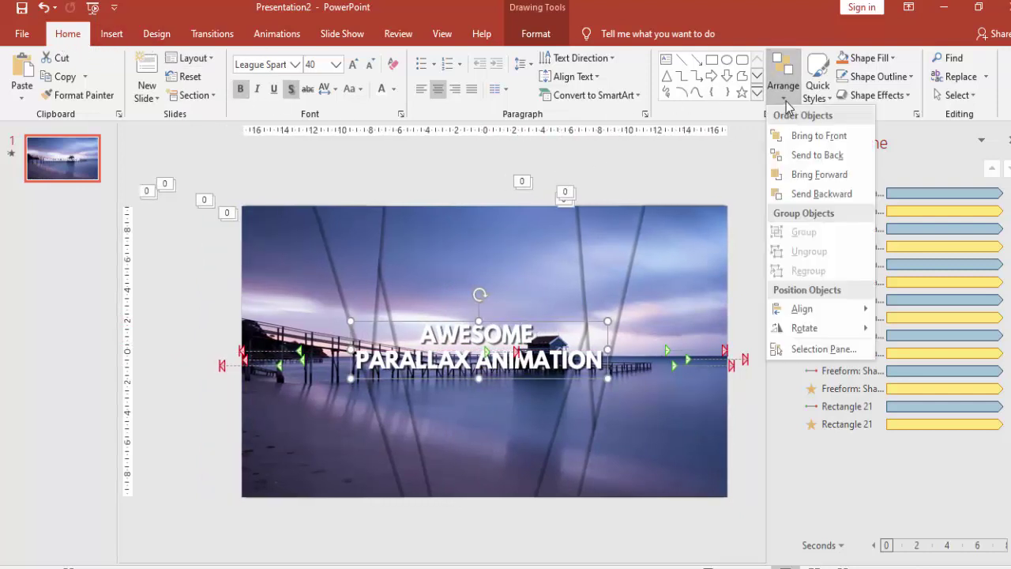
pyautogui.click(804, 348)
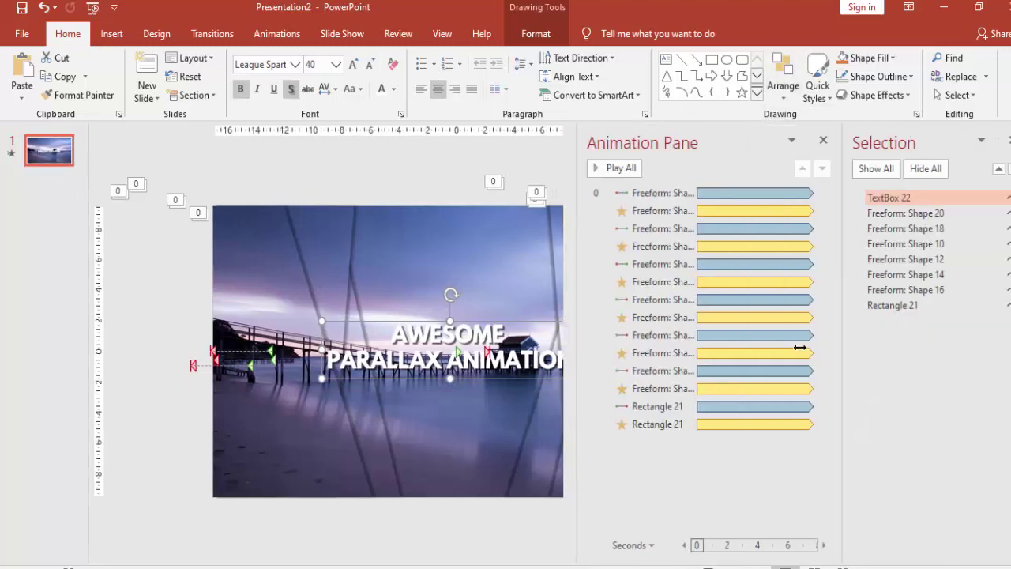
pyautogui.click(999, 169)
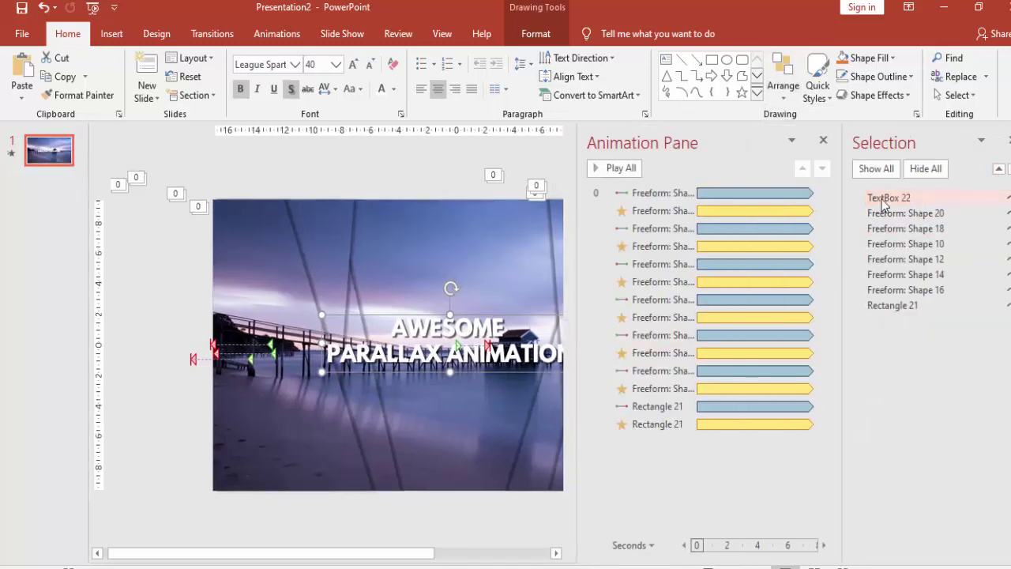
pyautogui.click(978, 199)
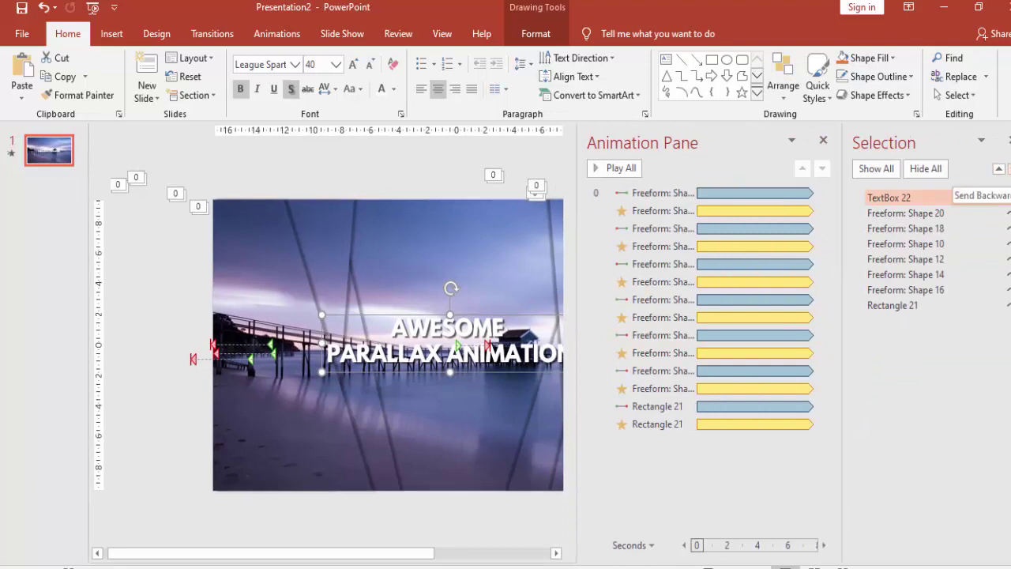
pyautogui.click(1009, 168)
pyautogui.click(1009, 169)
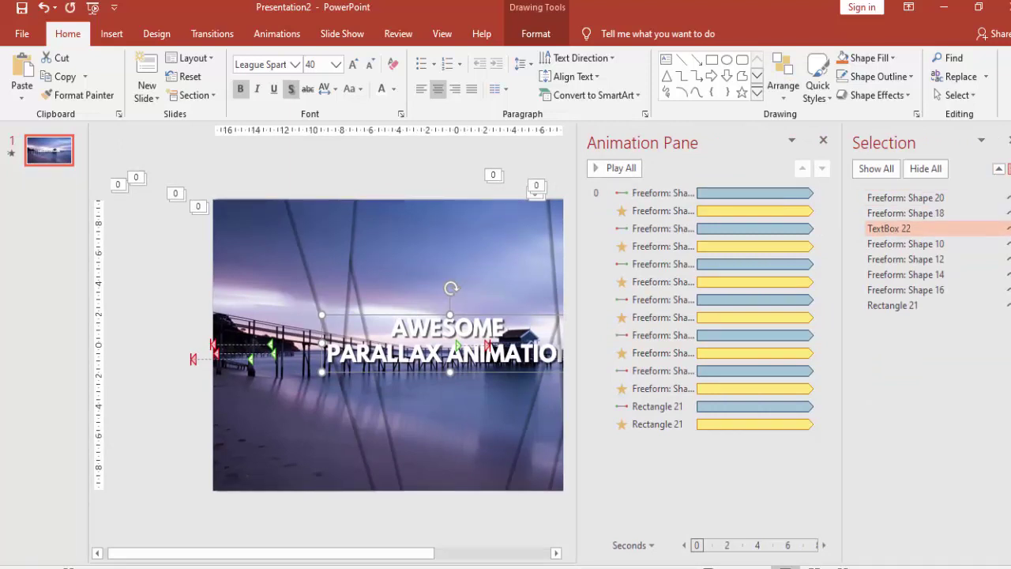
pyautogui.click(1010, 169)
pyautogui.click(1010, 168)
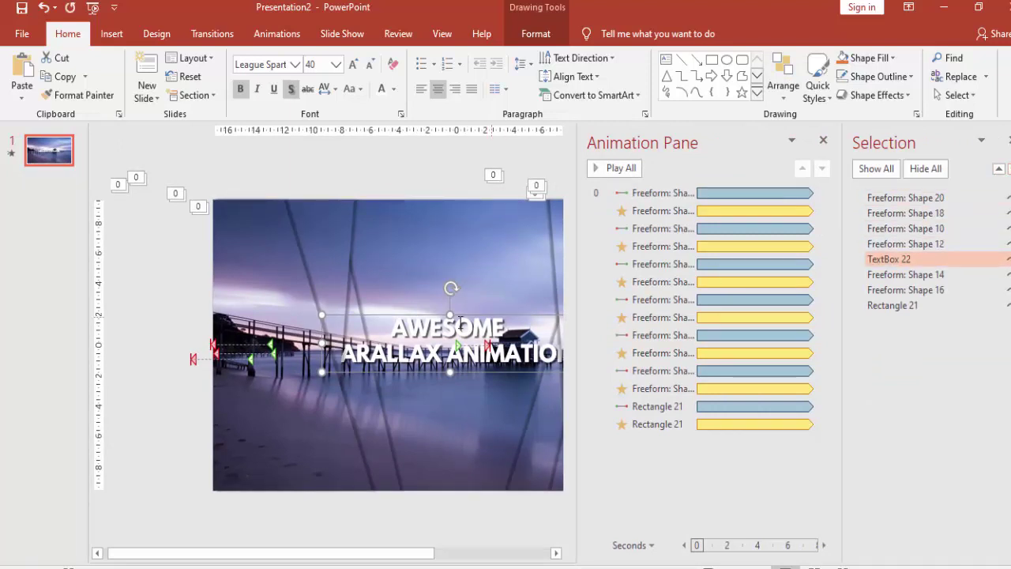
pyautogui.moveTo(425, 556); pyautogui.dragTo(502, 555)
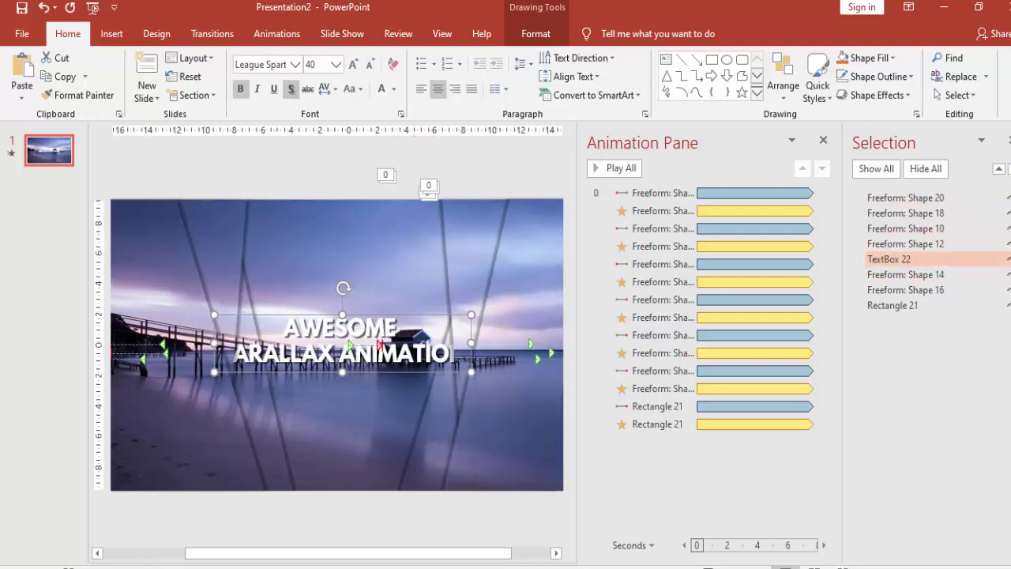
pyautogui.click(1009, 168)
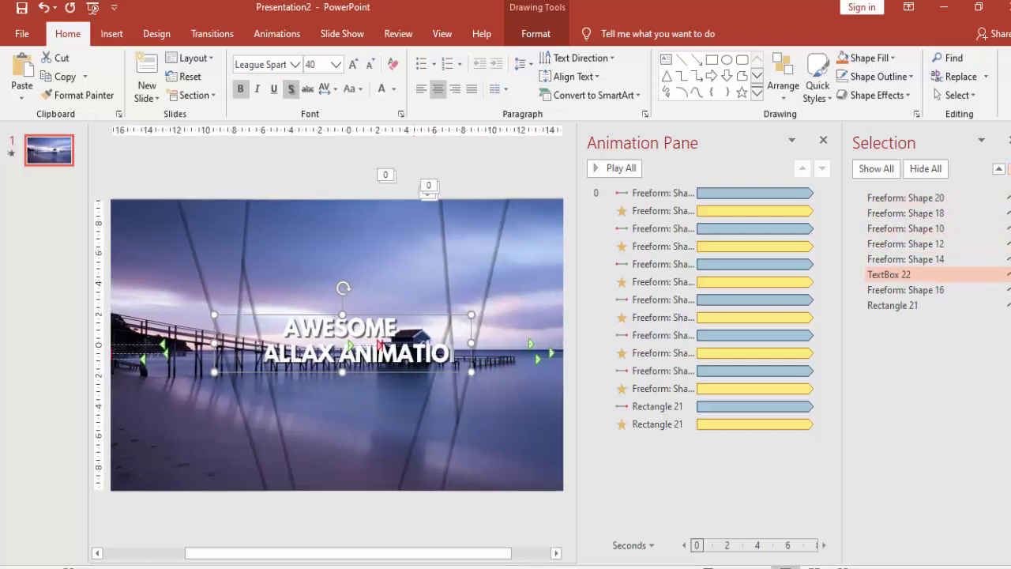
pyautogui.click(1009, 168)
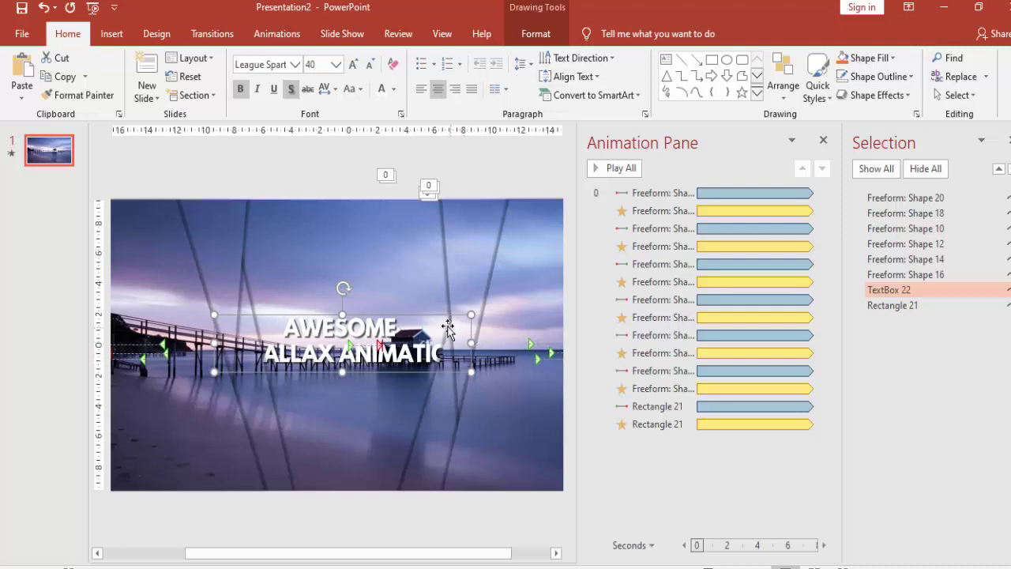
# Set the title's font size to 32 pt and close the Animation Pane.
pyautogui.click(335, 66)
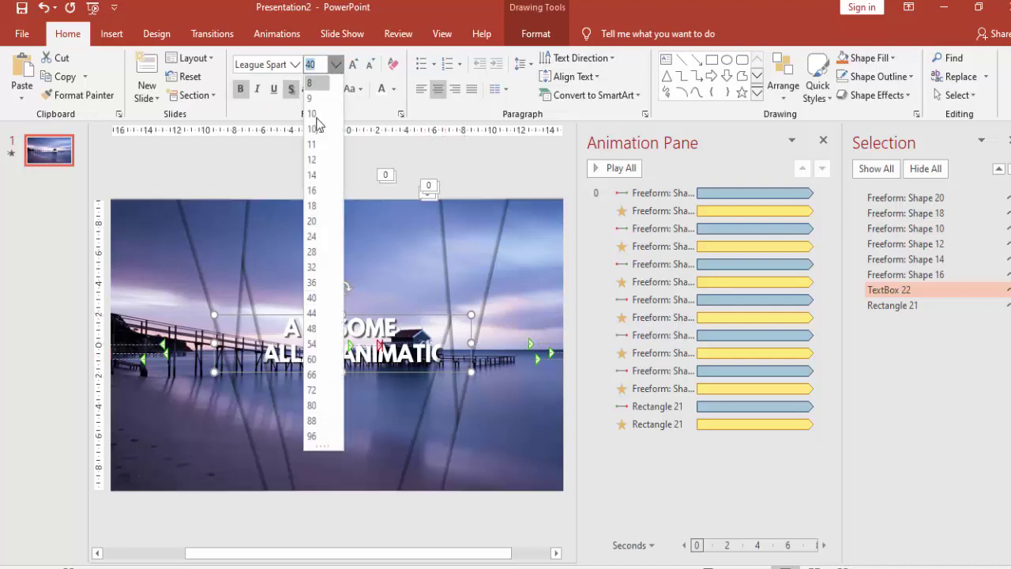
pyautogui.click(316, 270)
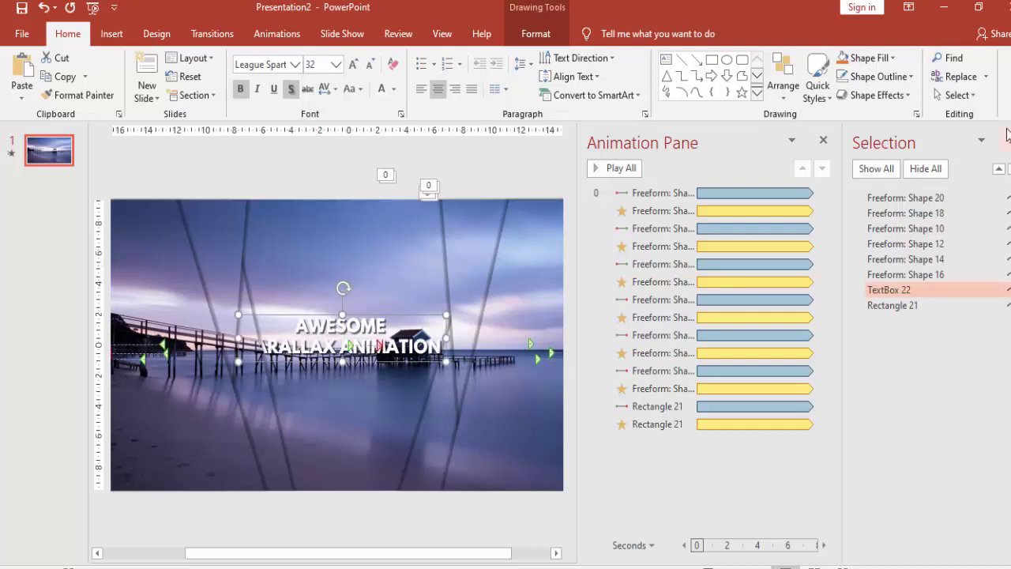
pyautogui.click(824, 143)
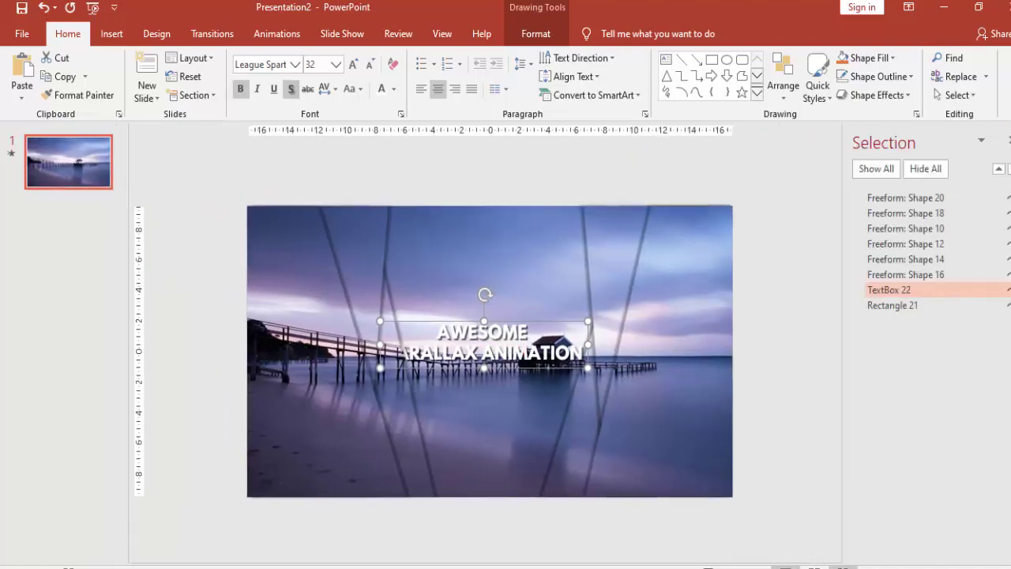
# Start the slide show with F5 to watch the parallax animation loop over the jetty photo.
pyautogui.press('F5')
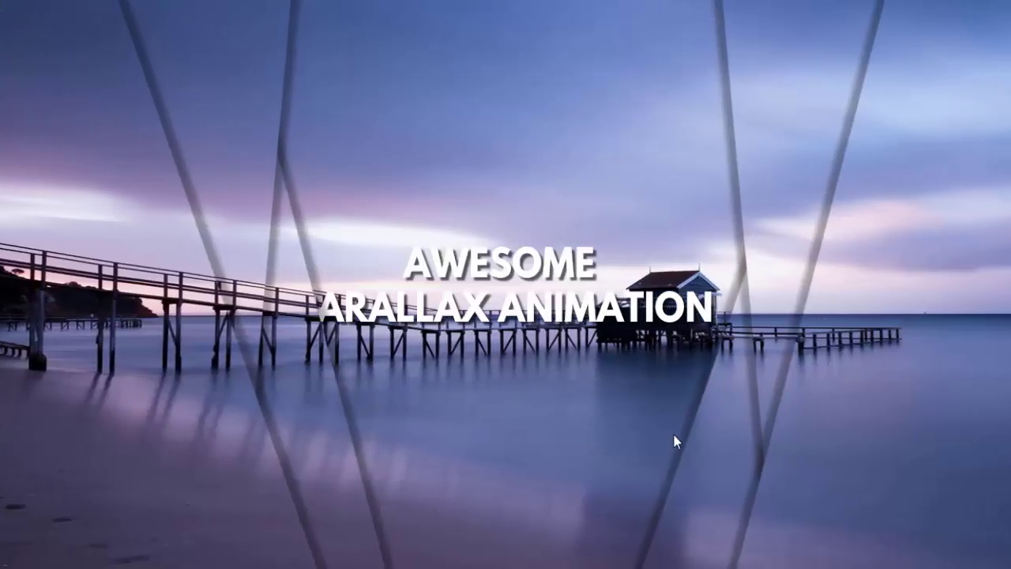